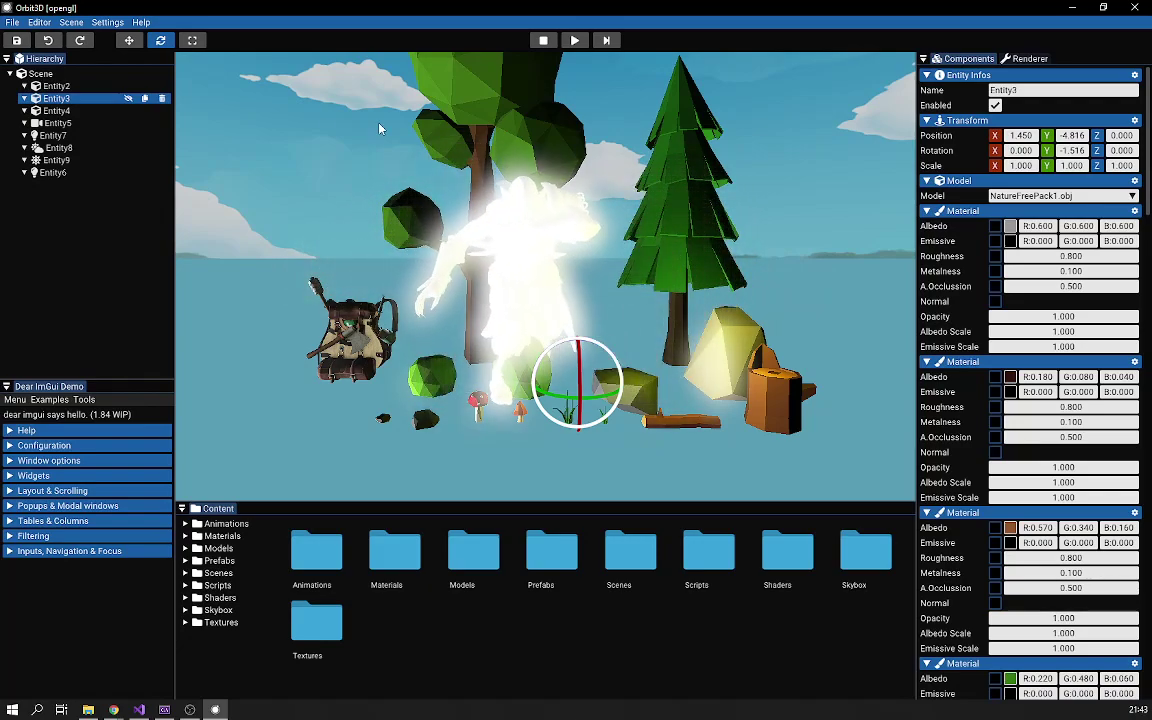
- Move the Scene root, with all entities under it, along its X axis to about 0.918
{"action": "left_click", "coordinate": [42, 75]}
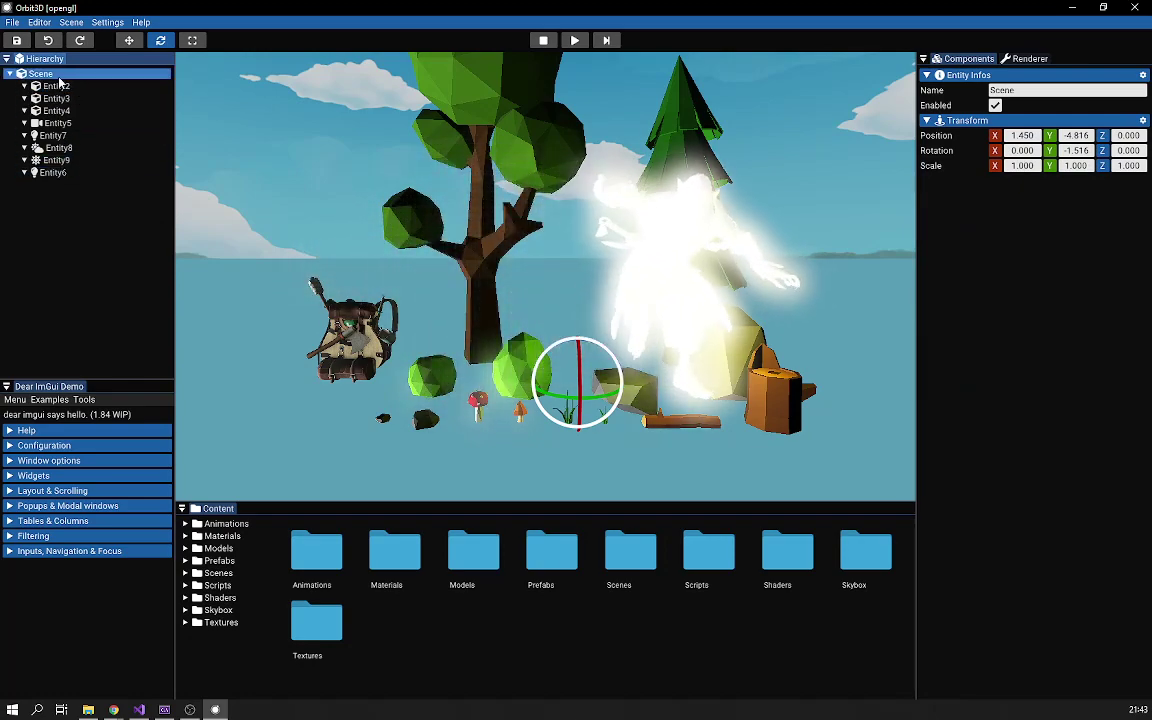
{"action": "left_click", "coordinate": [52, 135]}
{"action": "left_click", "coordinate": [56, 110]}
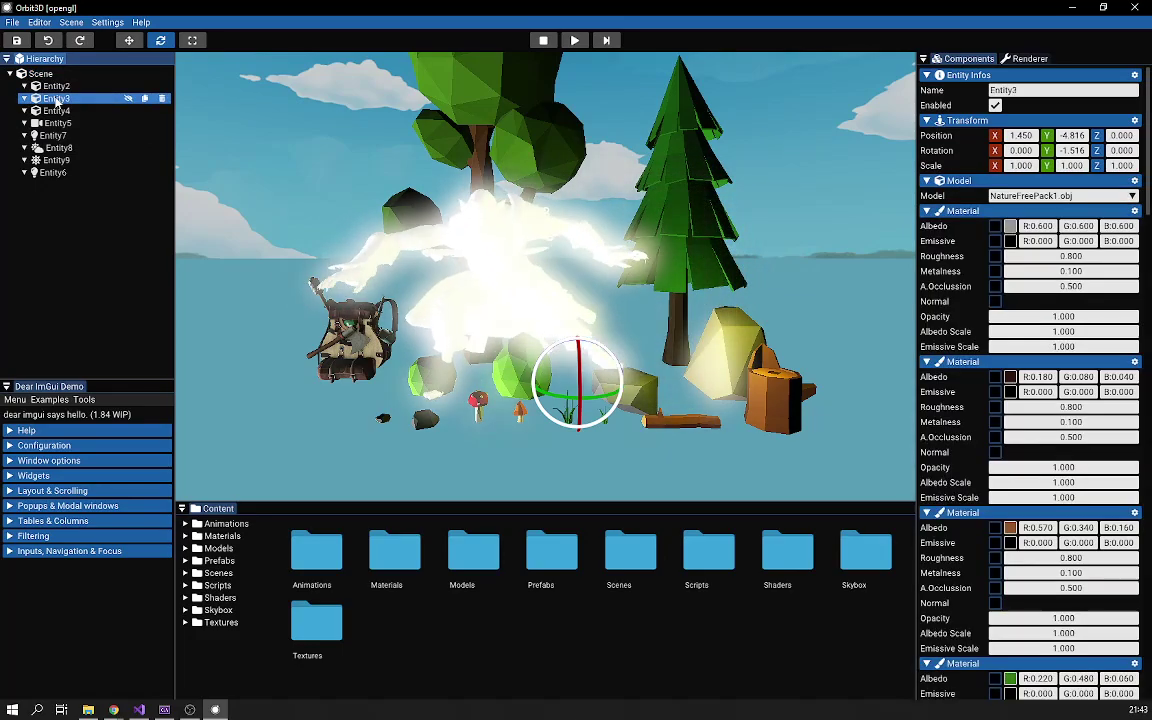
{"action": "left_click", "coordinate": [56, 86]}
{"action": "left_click", "coordinate": [42, 75]}
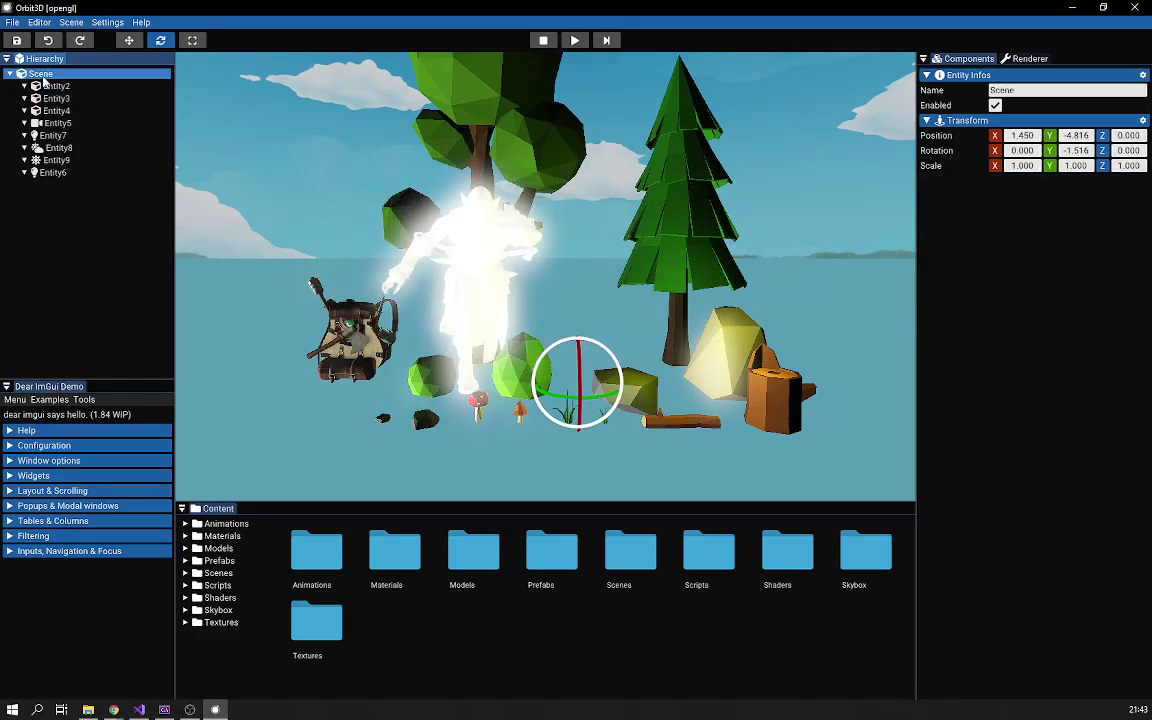
{"action": "left_click", "coordinate": [130, 41]}
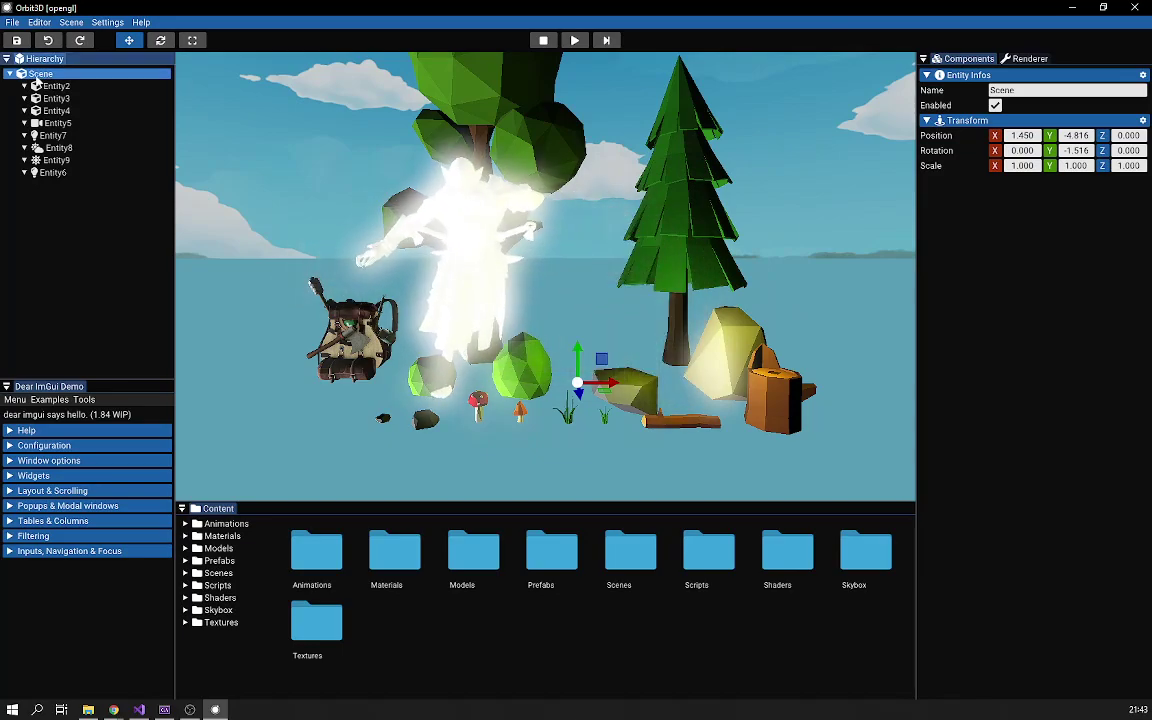
{"action": "left_click_drag", "start_coordinate": [650, 379], "coordinate": [597, 381]}
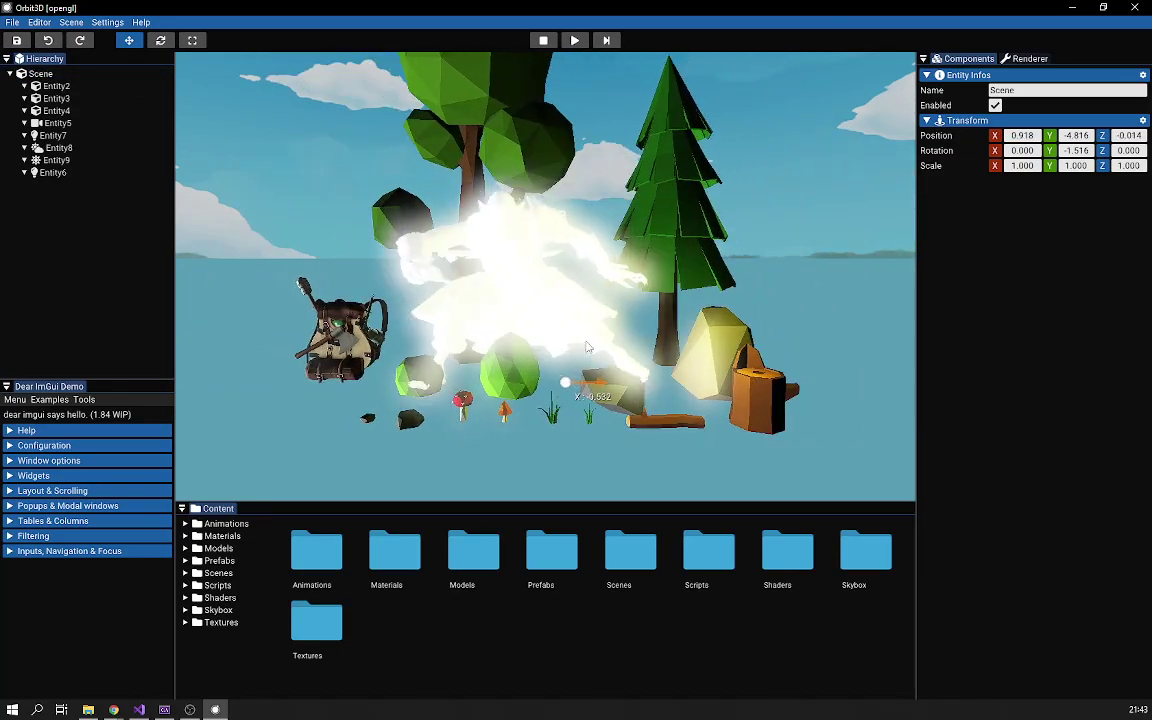
- Examine the components of the Scene root and its child entities, including Entity8, Entity3, Entity9 and Entity2
{"action": "left_click", "coordinate": [36, 74]}
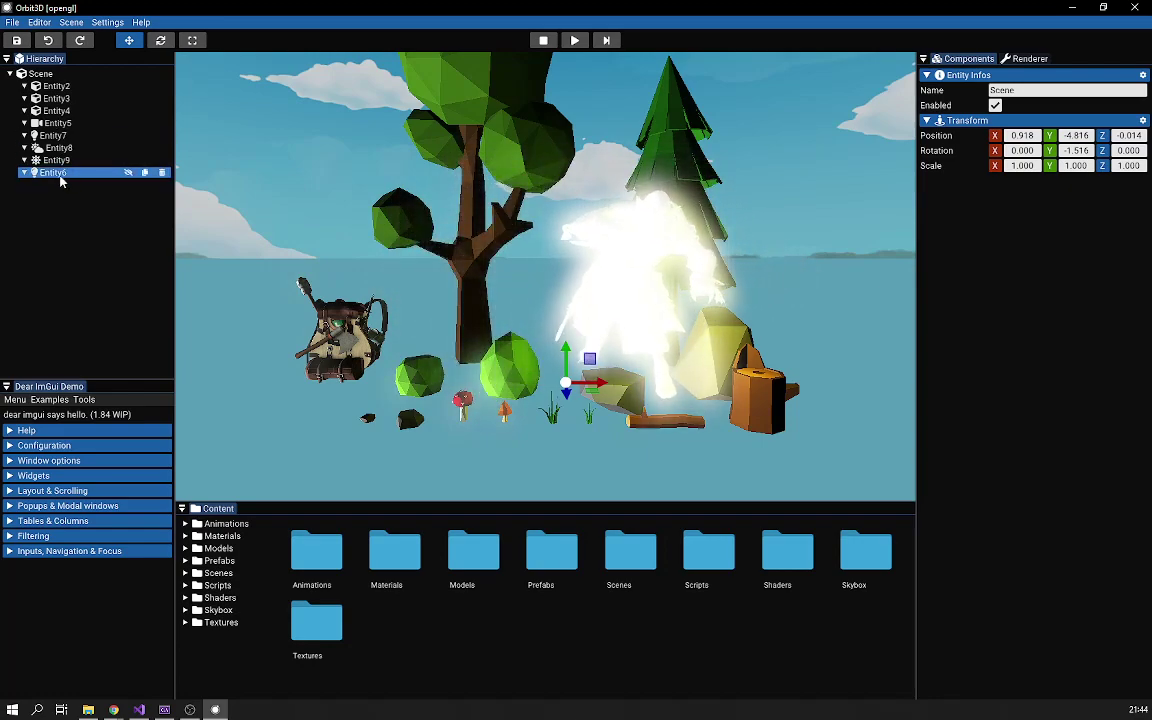
{"action": "left_click", "coordinate": [40, 75]}
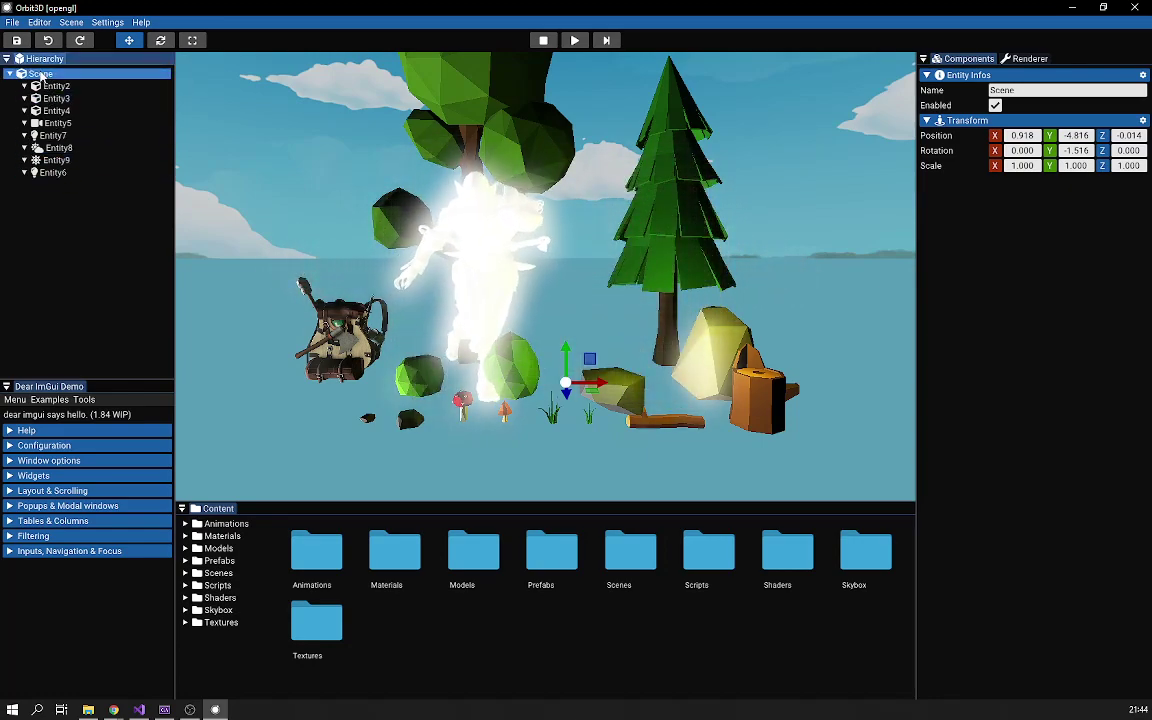
{"action": "left_click", "coordinate": [88, 161]}
{"action": "left_click", "coordinate": [60, 148]}
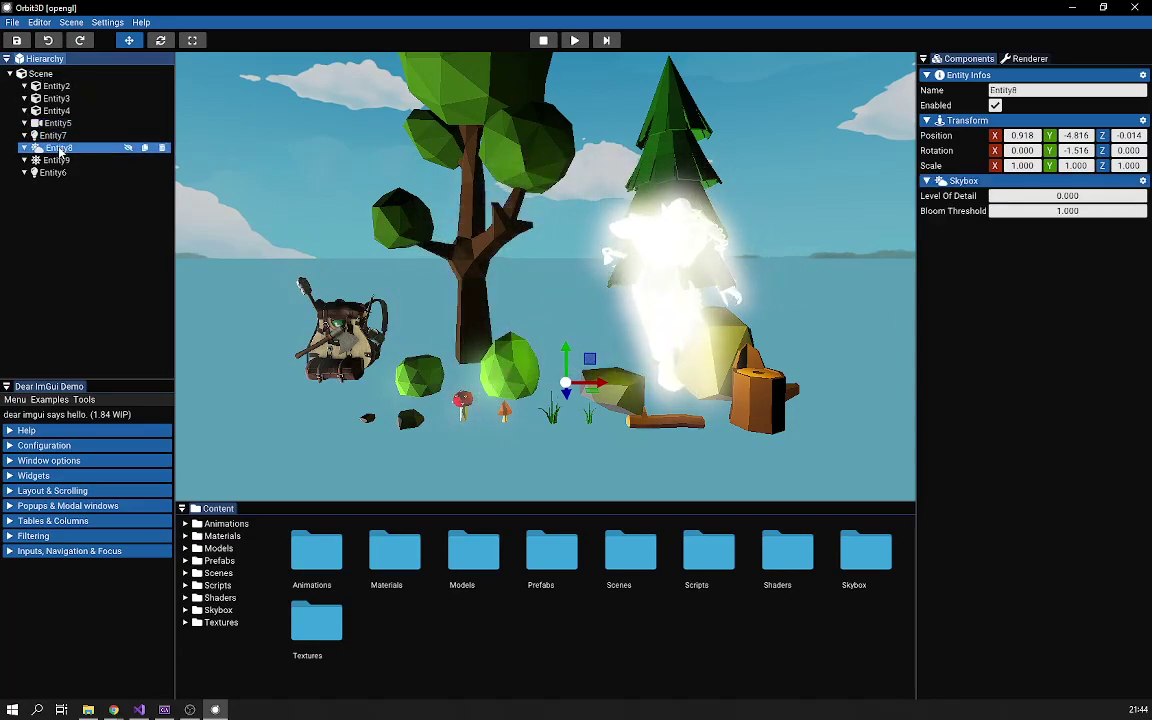
{"action": "left_click_drag", "start_coordinate": [486, 164], "coordinate": [318, 170]}
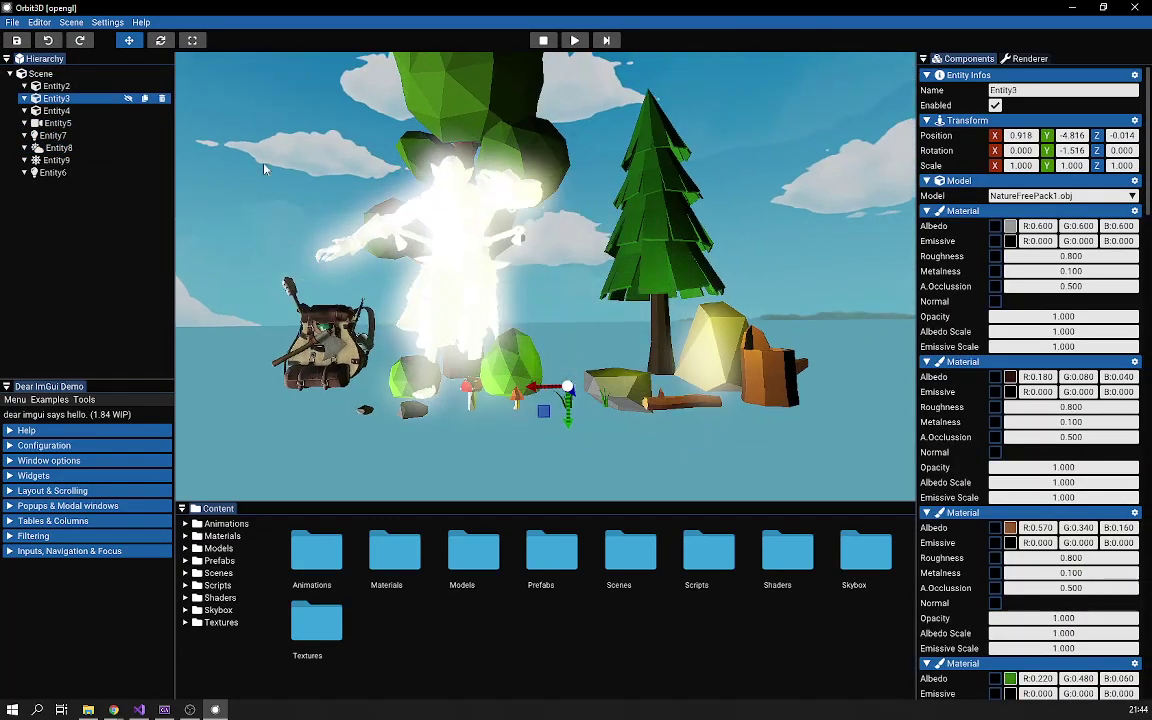
{"action": "left_click", "coordinate": [55, 161]}
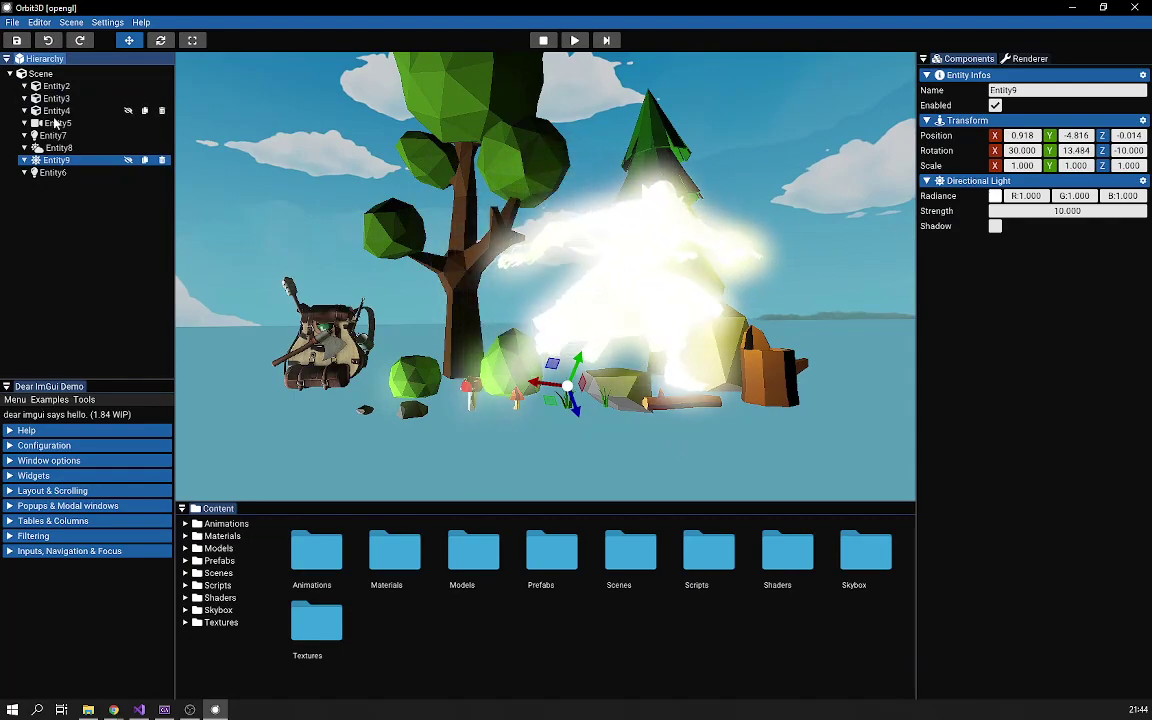
{"action": "left_click", "coordinate": [56, 123]}
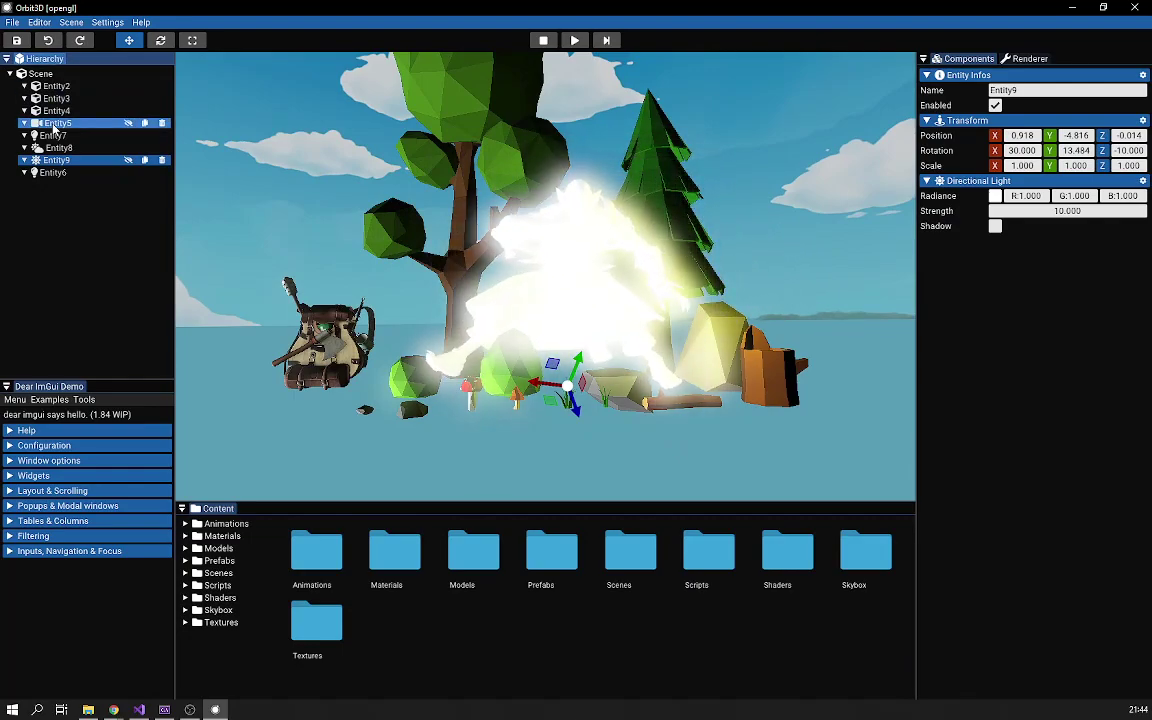
{"action": "left_click", "coordinate": [58, 173]}
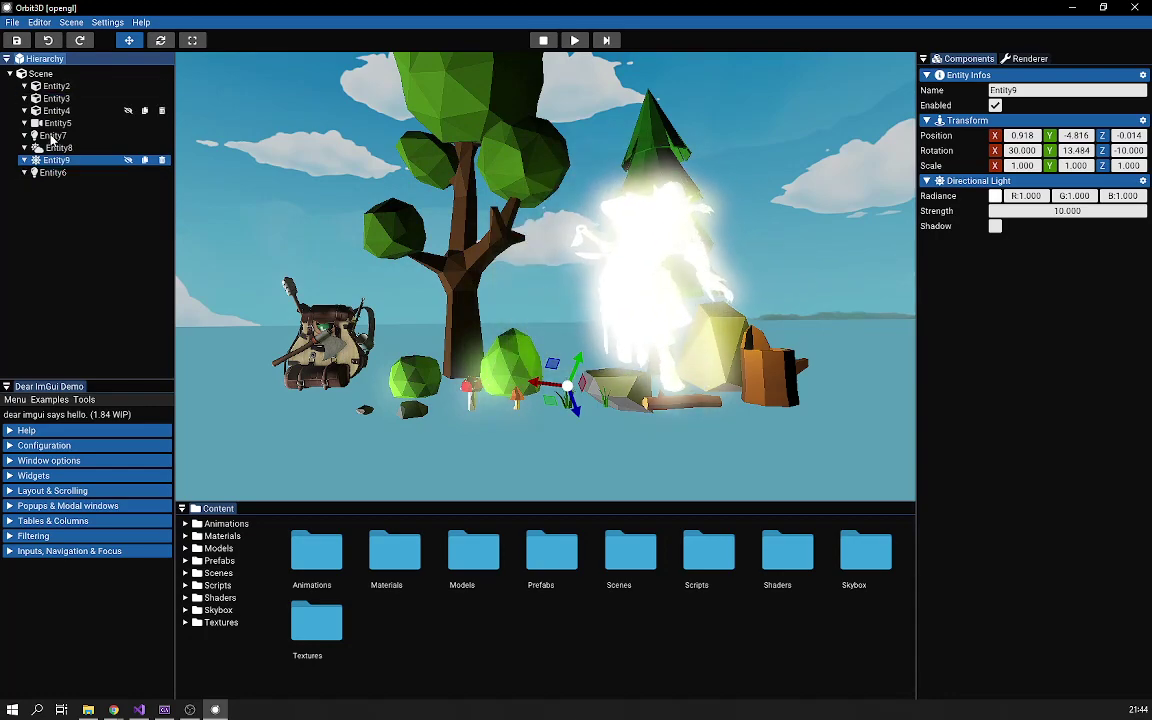
{"action": "left_click", "coordinate": [56, 86]}
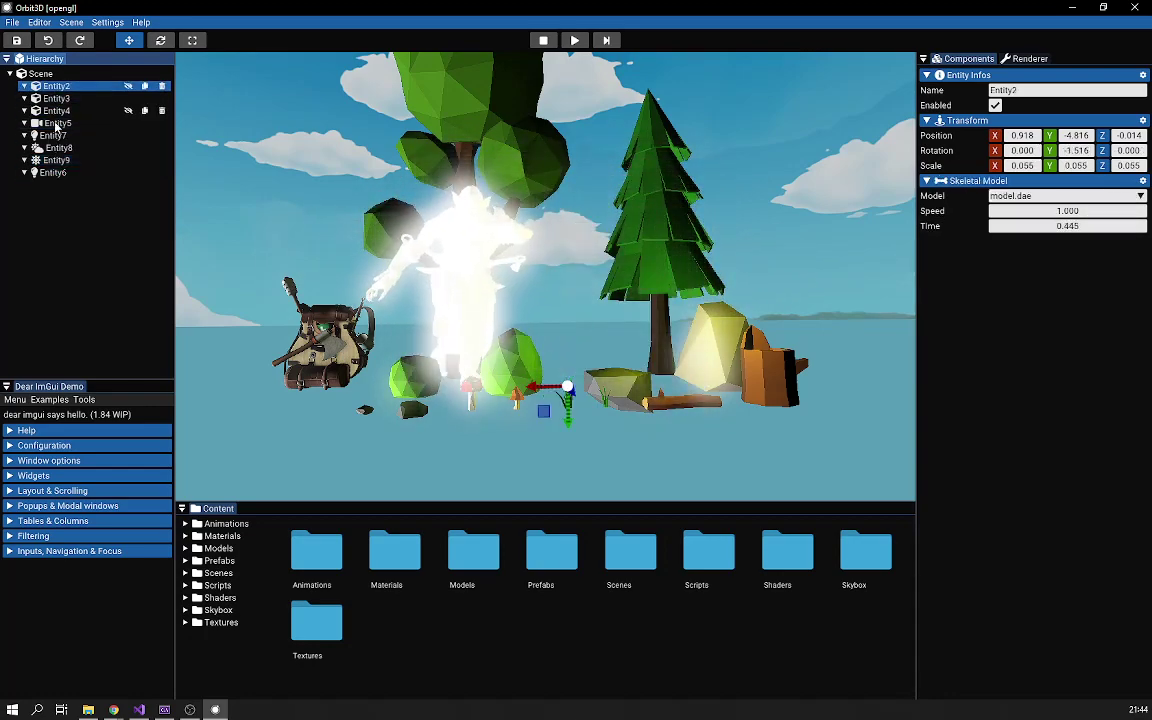
- Nest the Entity6 point light under Entity9 and move Entity9 to about X -7.515, Y -3.329, Z 2.039
{"action": "left_click", "coordinate": [55, 172]}
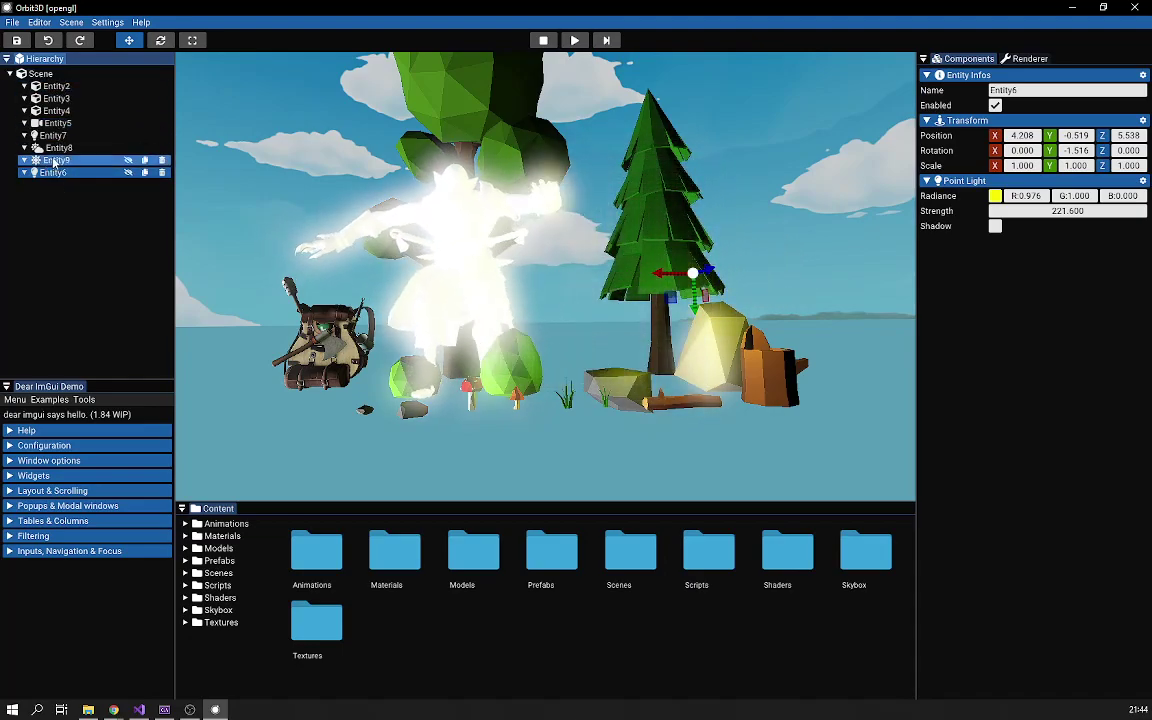
{"action": "mouse_move", "coordinate": [55, 172]}
{"action": "left_mouse_down"}
{"action": "mouse_move", "coordinate": [80, 158]}
{"action": "mouse_move", "coordinate": [54, 160]}
{"action": "left_mouse_up"}
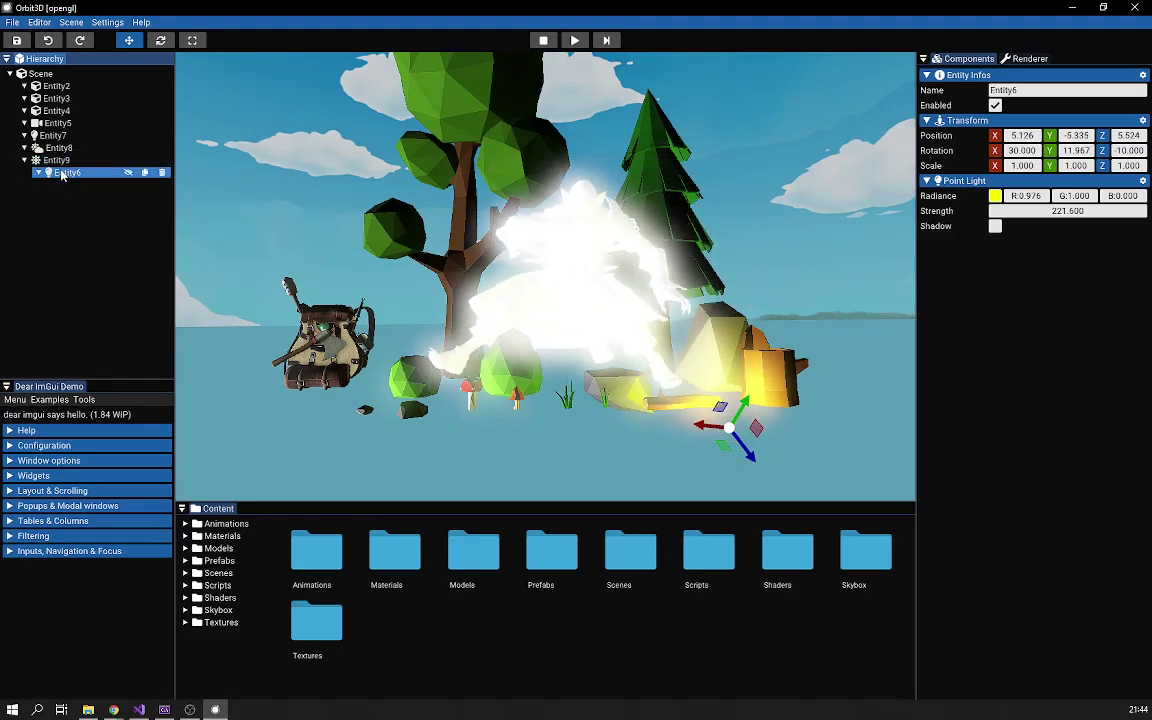
{"action": "left_click", "coordinate": [55, 160]}
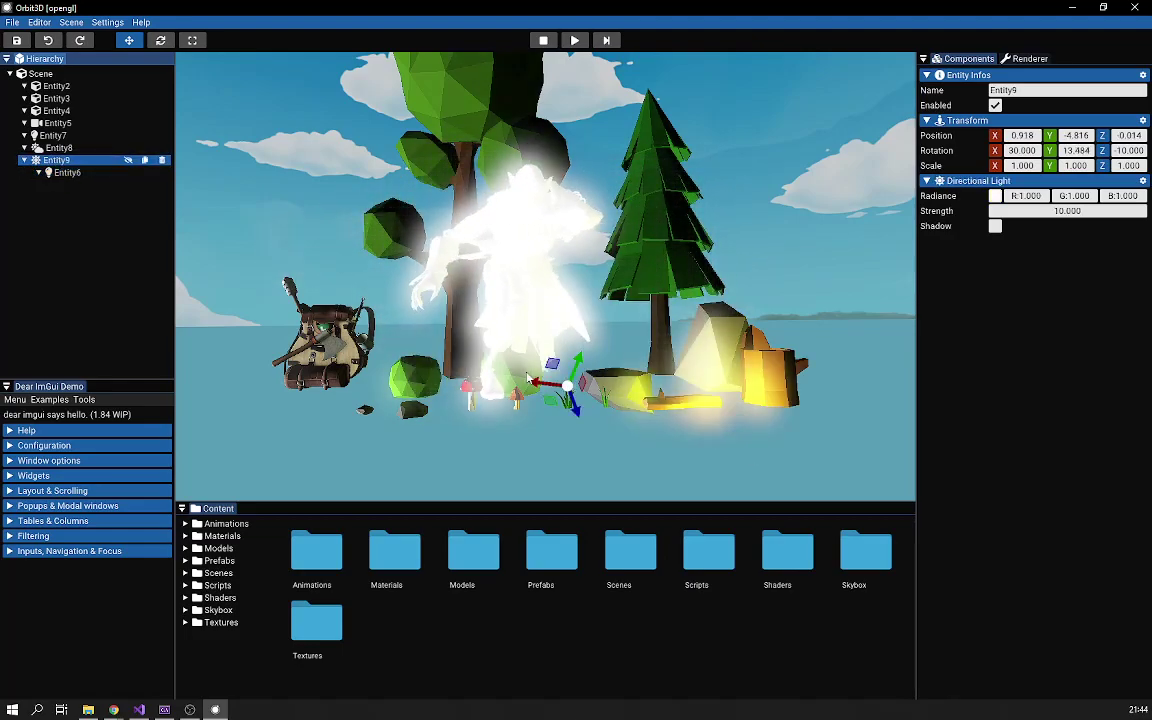
{"action": "left_click_drag", "start_coordinate": [537, 388], "coordinate": [341, 254]}
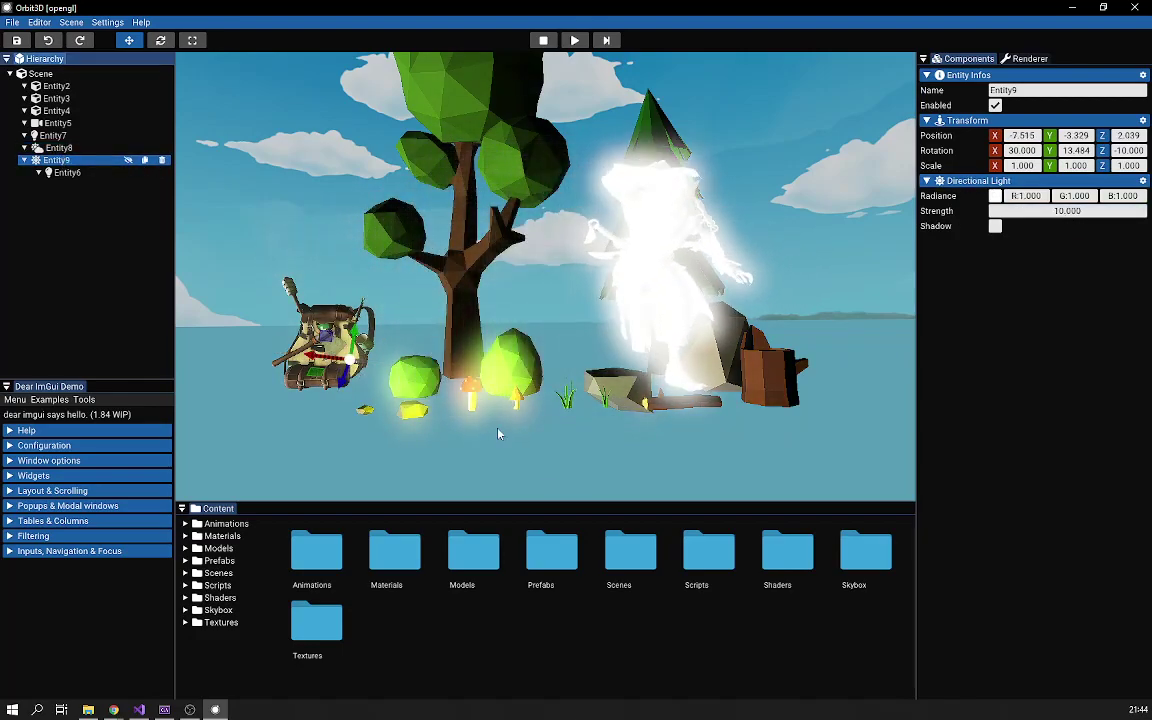
{"action": "left_click", "coordinate": [66, 172]}
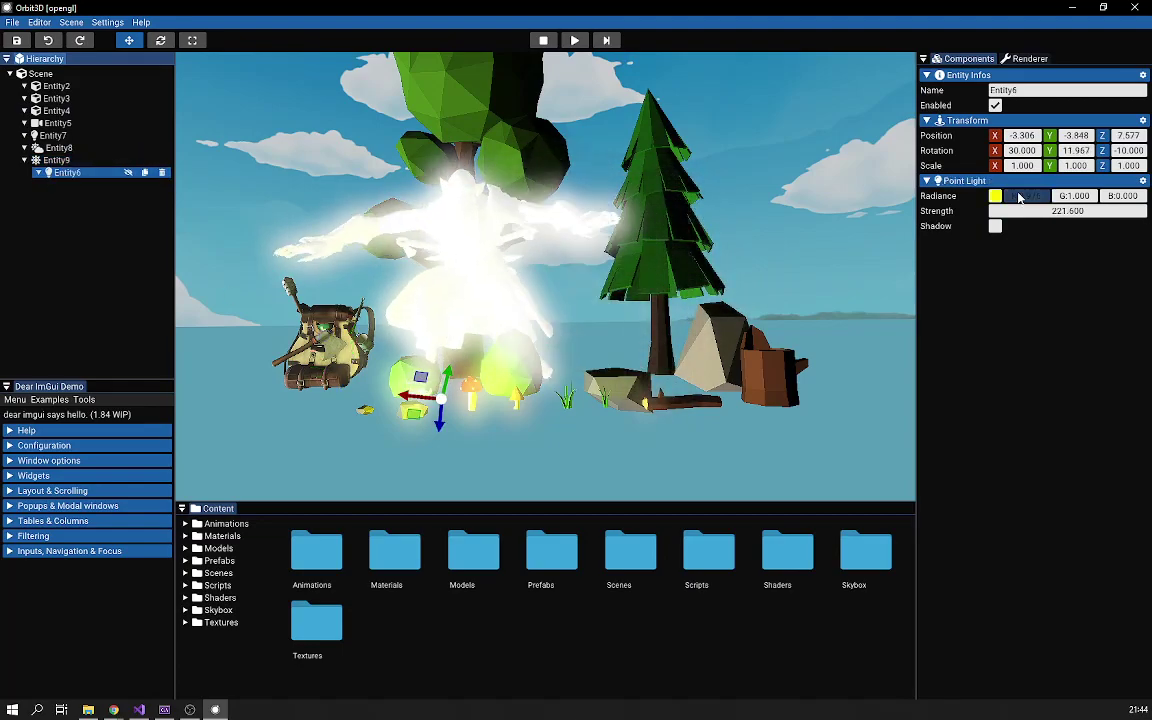
- Move the Entity9 directional light with its nested point light to about X -2.562, Y -1.278, Z 2.665
{"action": "left_click", "coordinate": [57, 160]}
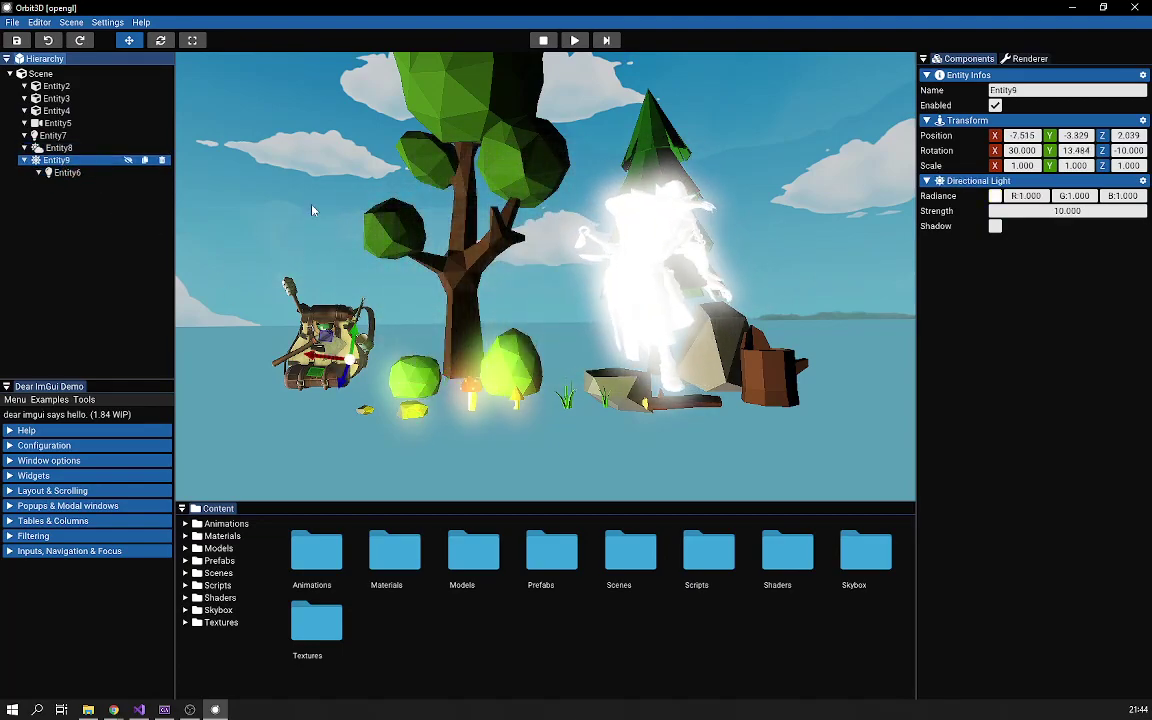
{"action": "left_click", "coordinate": [44, 149]}
{"action": "left_click", "coordinate": [72, 160]}
{"action": "left_click_drag", "start_coordinate": [309, 355], "coordinate": [474, 305]}
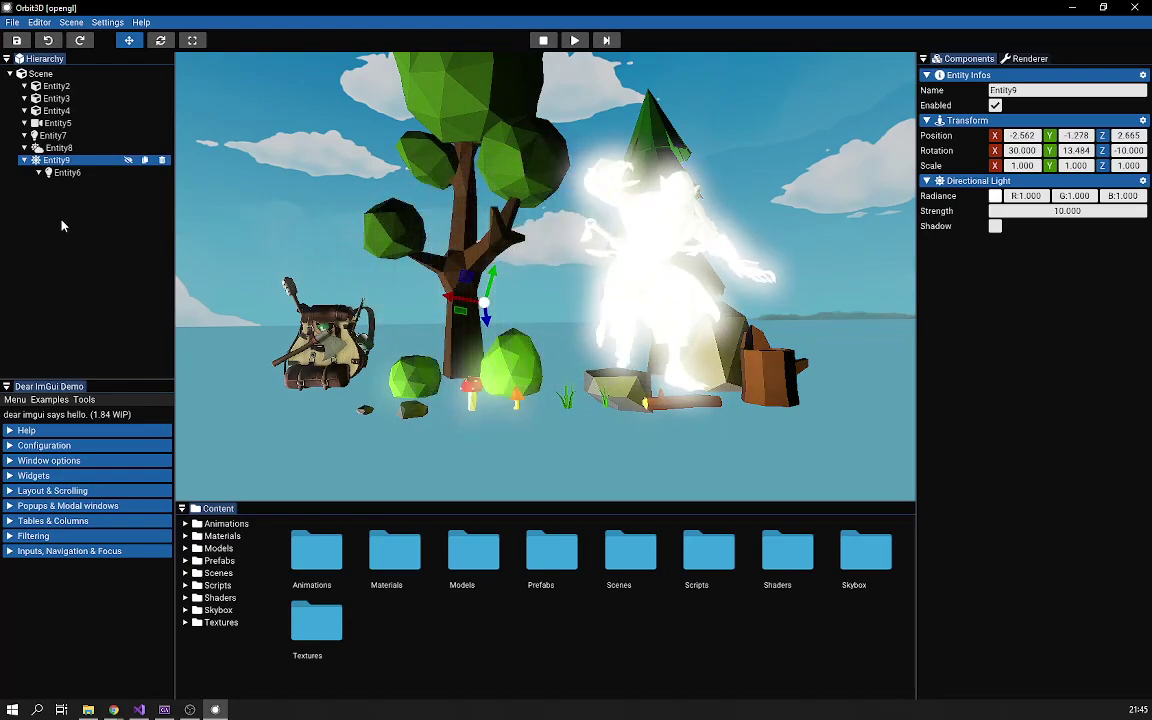
- Reparent Entity6 from Entity9 to Entity8 and move Entity9 to about X -6.108, Y -0.653, Z 3.528
{"action": "left_click_drag", "start_coordinate": [67, 172], "coordinate": [45, 152]}
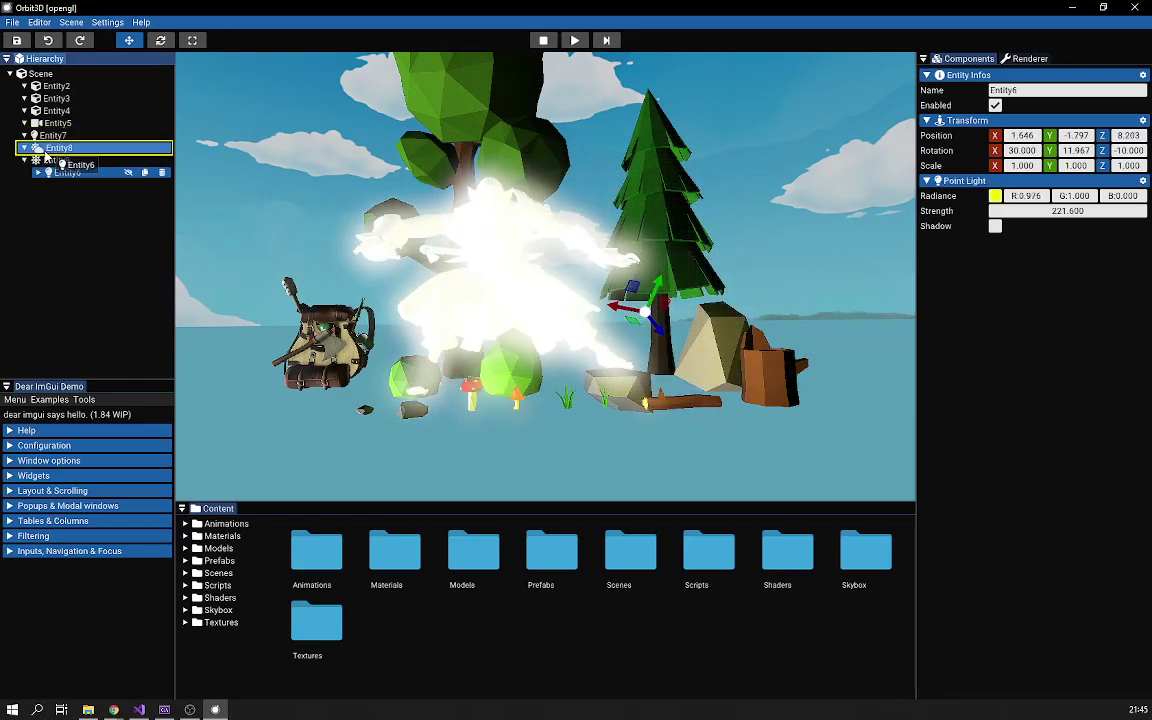
{"action": "left_click", "coordinate": [51, 173]}
{"action": "left_click_drag", "start_coordinate": [452, 297], "coordinate": [314, 292]}
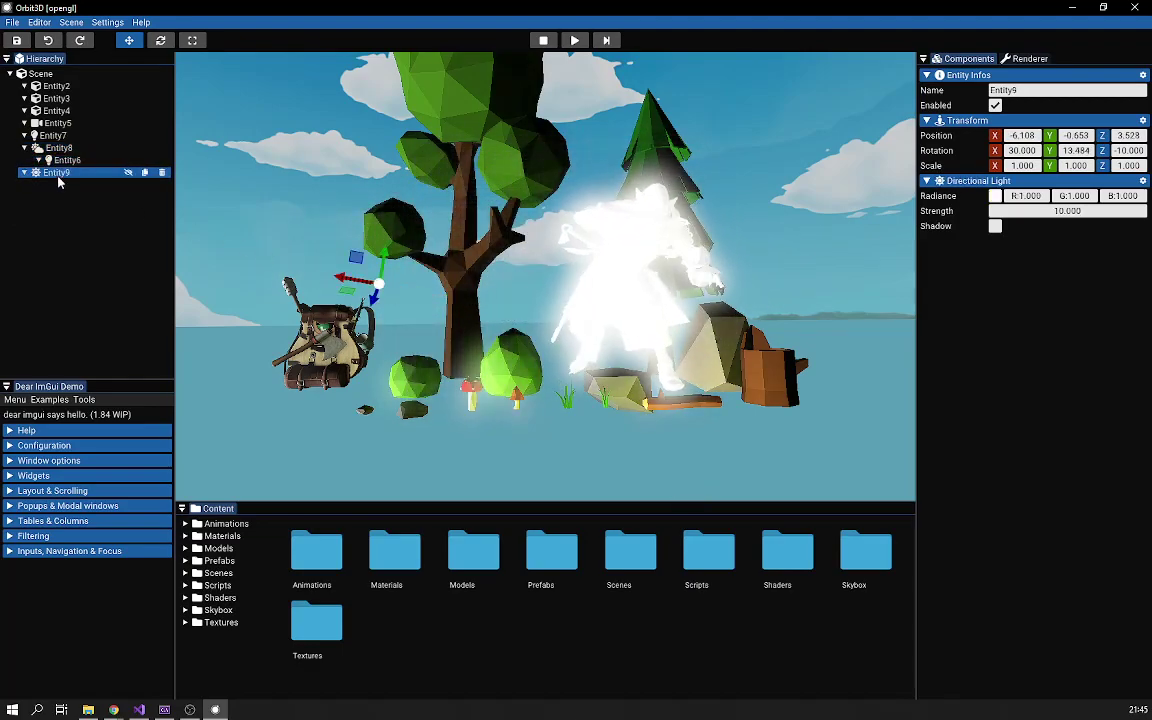
- Move the Entity6 point light nested under Entity8 to about X 1.079, Y -1.990, Z 11.128
{"action": "left_click", "coordinate": [54, 162]}
{"action": "left_click_drag", "start_coordinate": [708, 480], "coordinate": [732, 281]}
{"action": "left_click_drag", "start_coordinate": [769, 338], "coordinate": [639, 336]}
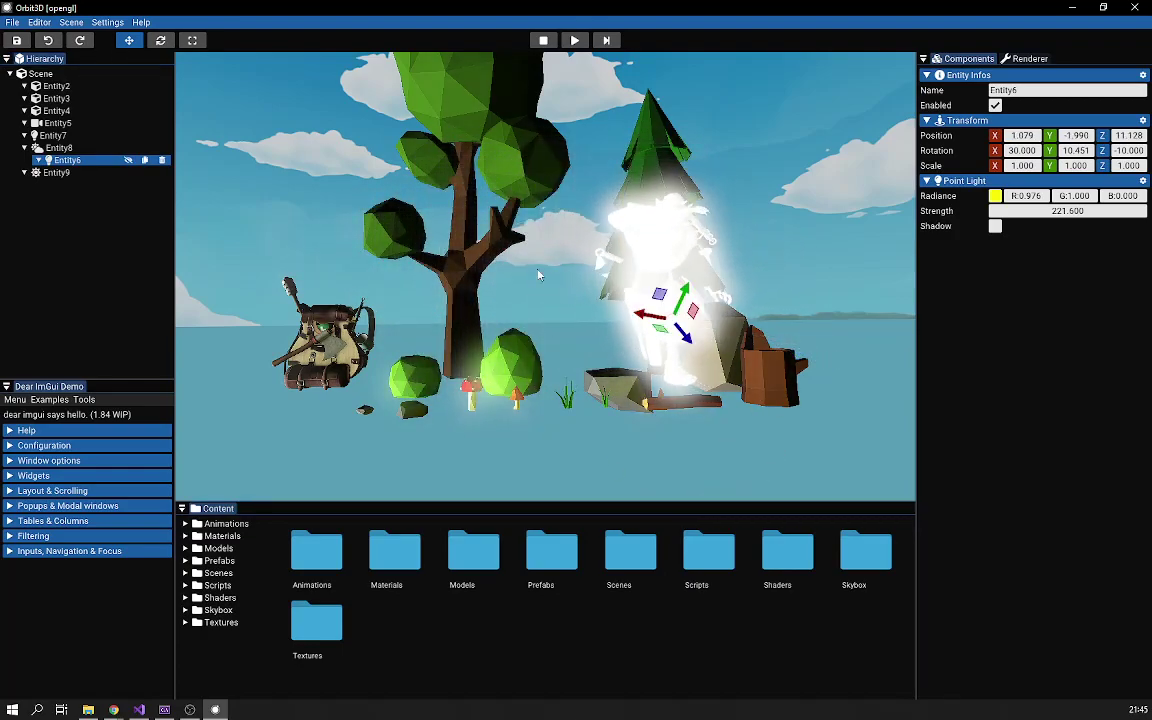
- Nest the Entity8 skybox, together with its Entity6 point light, under Entity4
{"action": "left_click", "coordinate": [57, 160]}
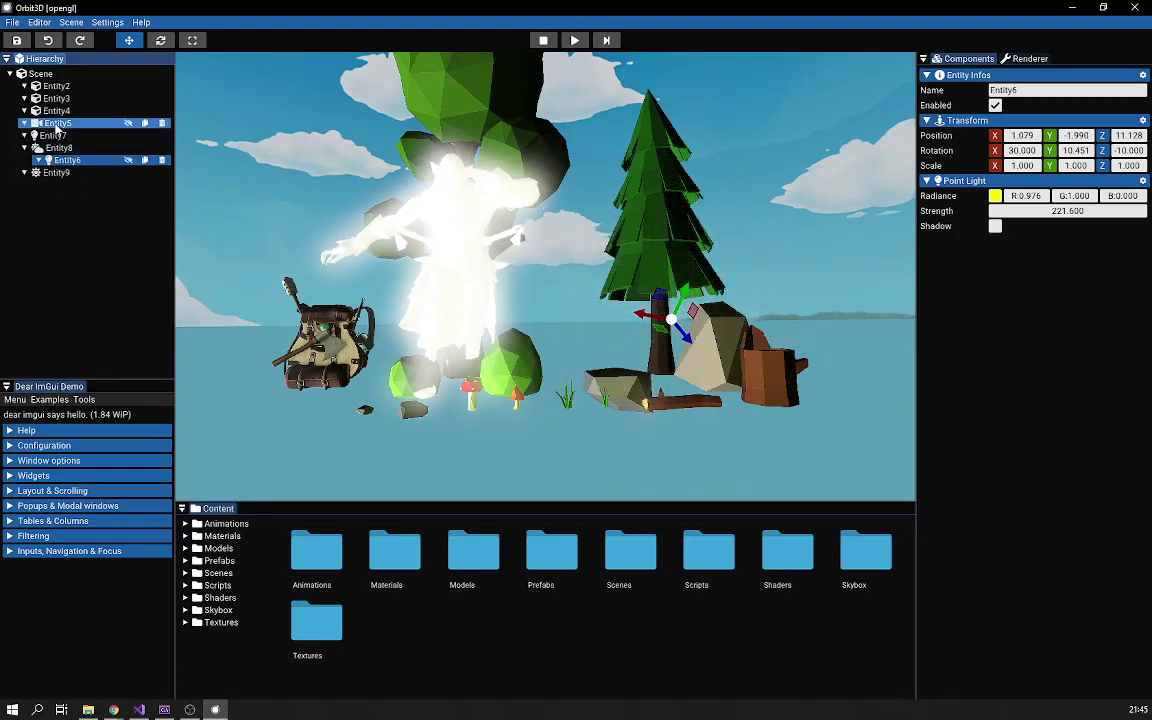
{"action": "left_click_drag", "start_coordinate": [58, 147], "coordinate": [58, 114]}
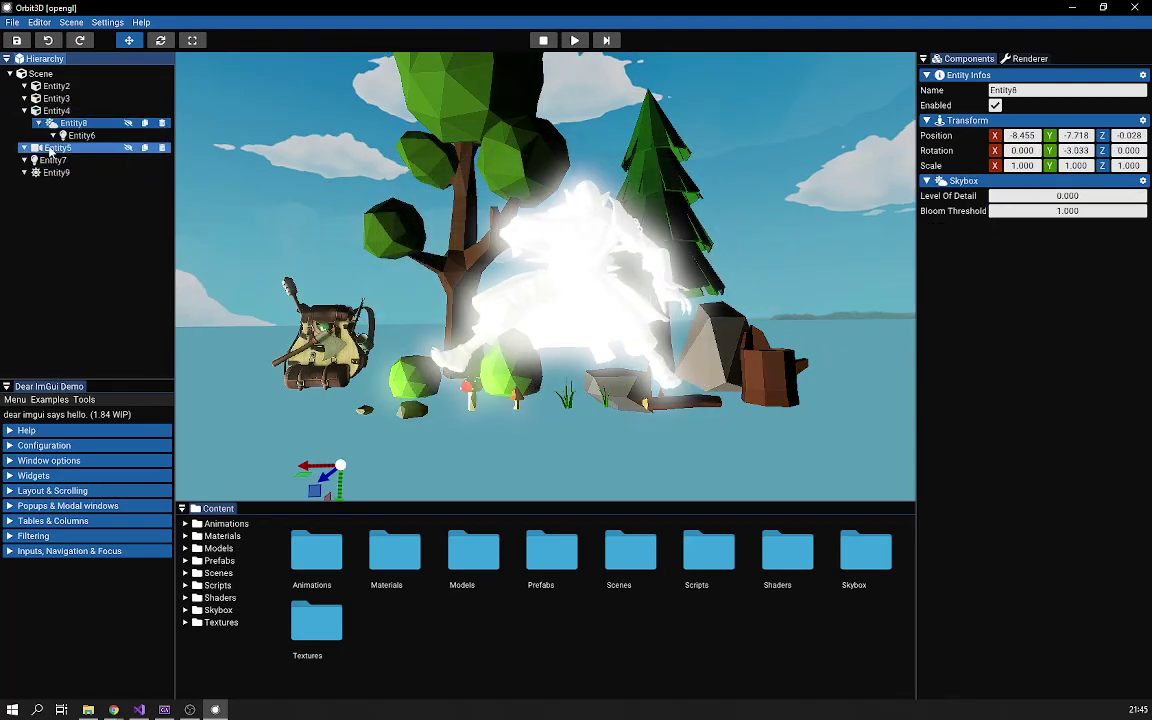
- Rotate the Scene root and everything under it about the Y axis to about 7.324
{"action": "left_click", "coordinate": [52, 79]}
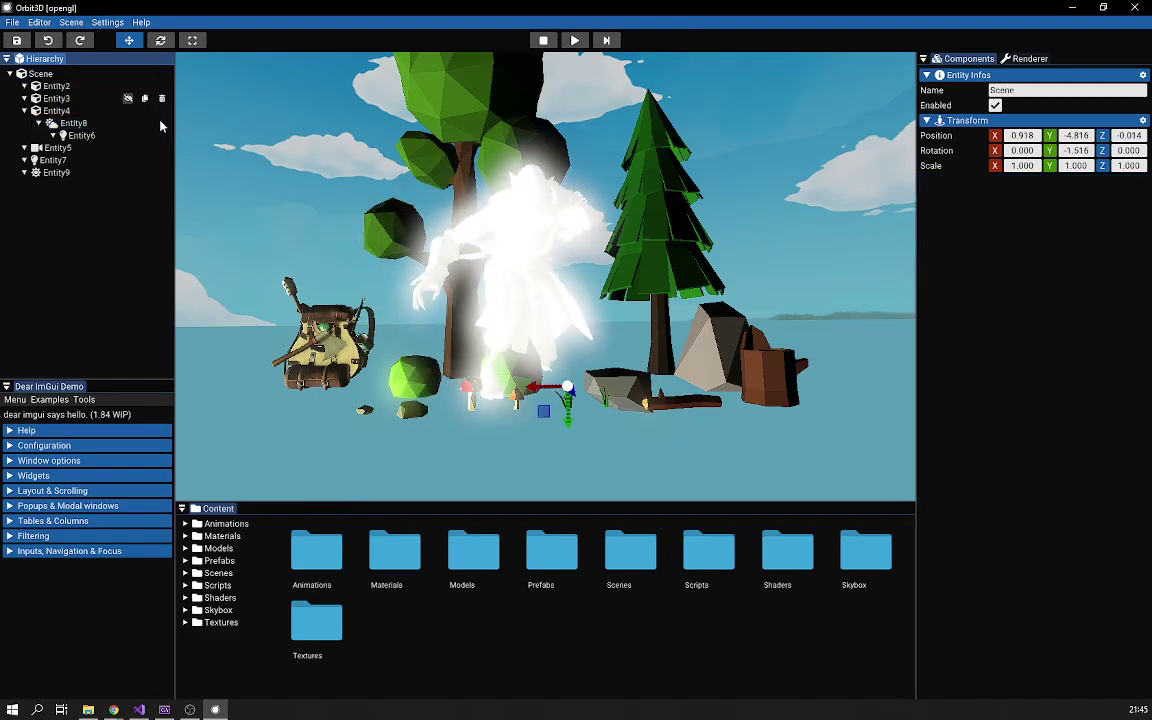
{"action": "left_click", "coordinate": [160, 40]}
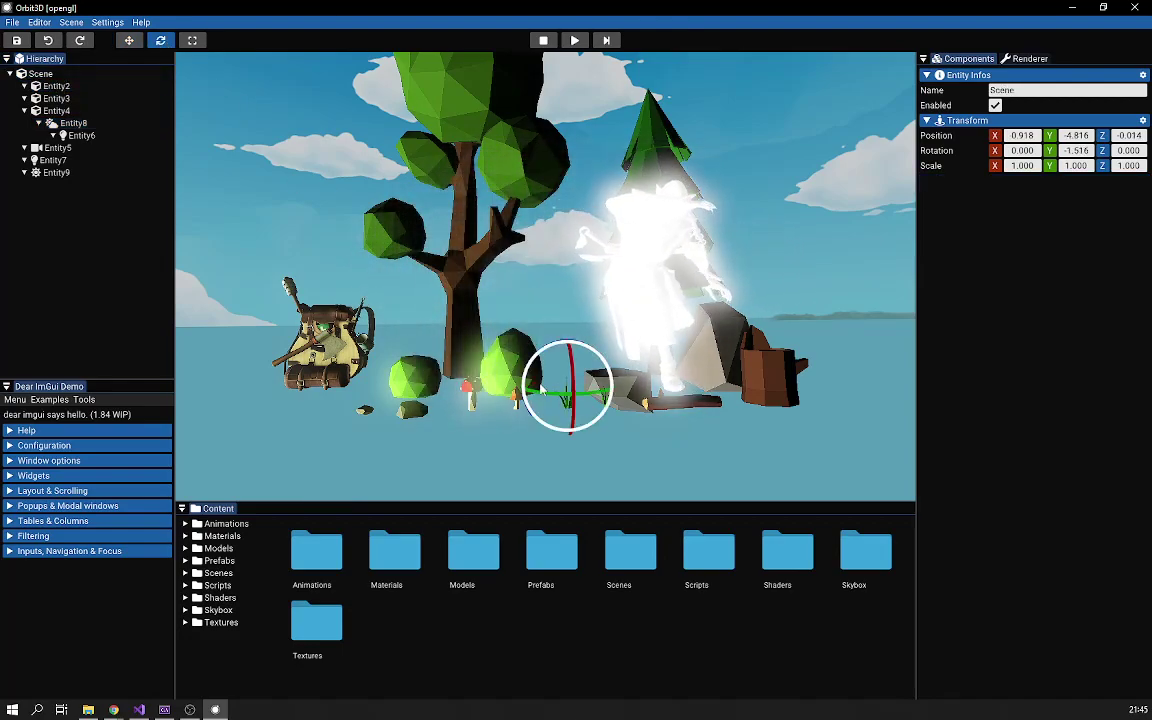
{"action": "left_click_drag", "start_coordinate": [600, 392], "coordinate": [711, 424]}
{"action": "left_click", "coordinate": [822, 226]}
{"action": "middle_click_drag", "start_coordinate": [822, 226], "coordinate": [741, 207]}
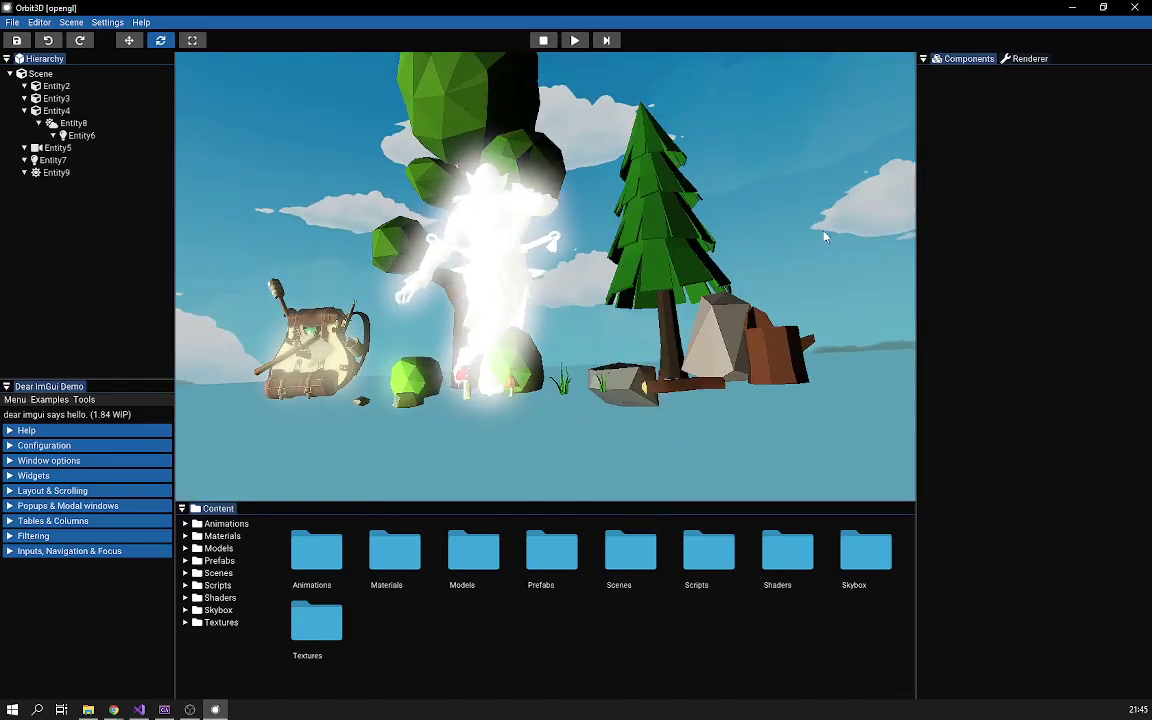
{"action": "left_click", "coordinate": [41, 74]}
{"action": "left_click_drag", "start_coordinate": [513, 397], "coordinate": [420, 292]}
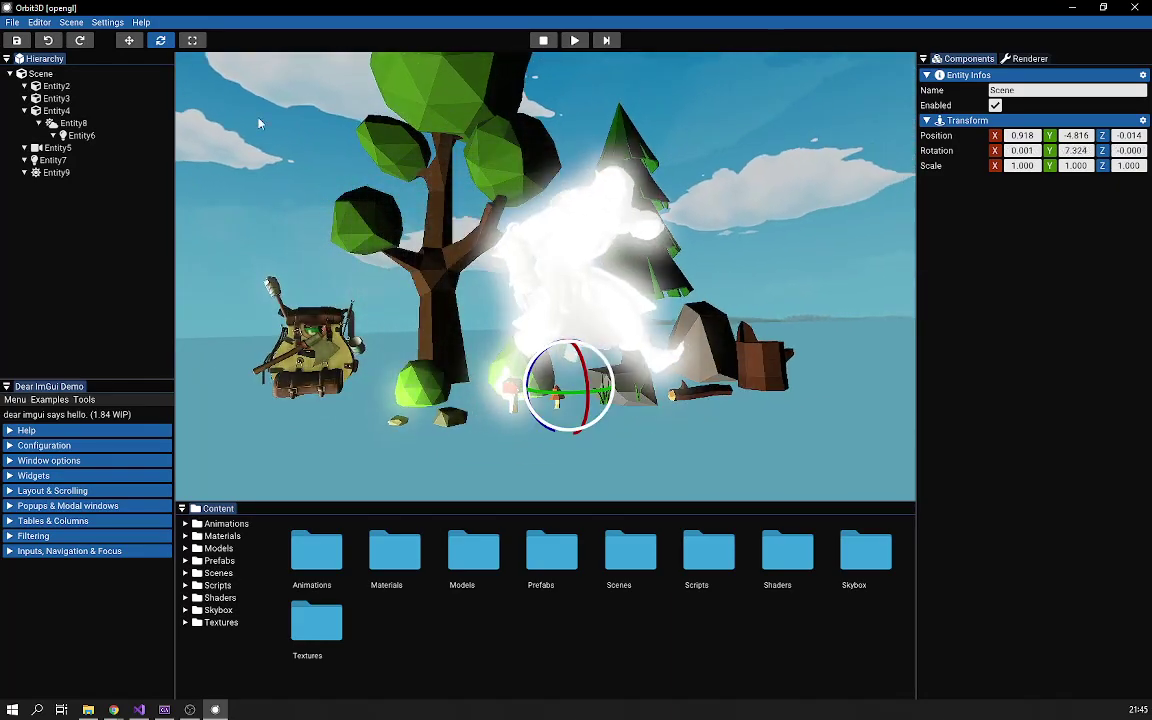
- Duplicate the Entity6 point light nested under Entity8
{"action": "left_click", "coordinate": [62, 99]}
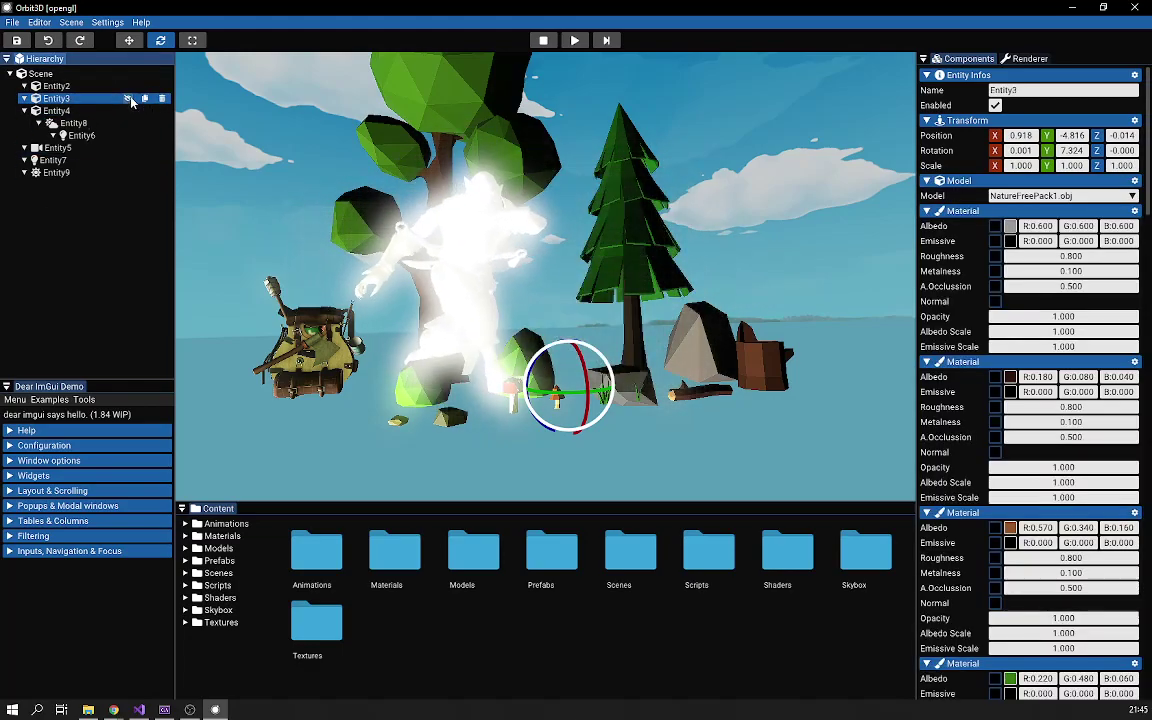
{"action": "left_click", "coordinate": [46, 87]}
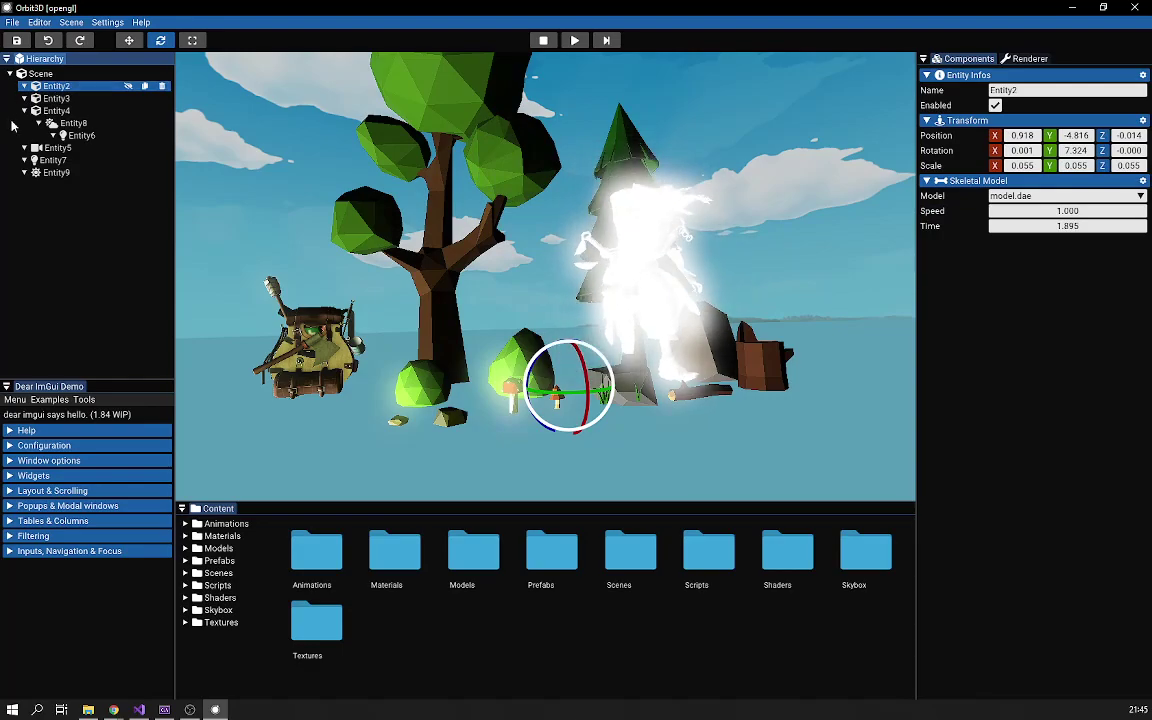
{"action": "left_click", "coordinate": [82, 135]}
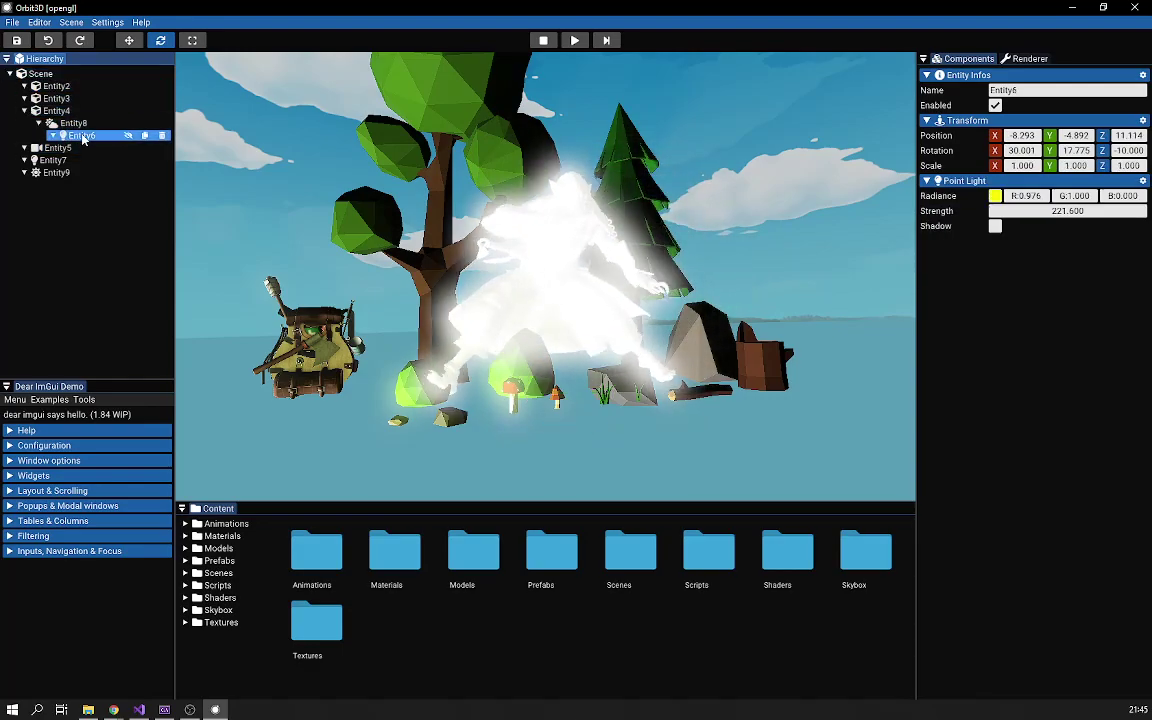
{"action": "left_click", "coordinate": [146, 137]}
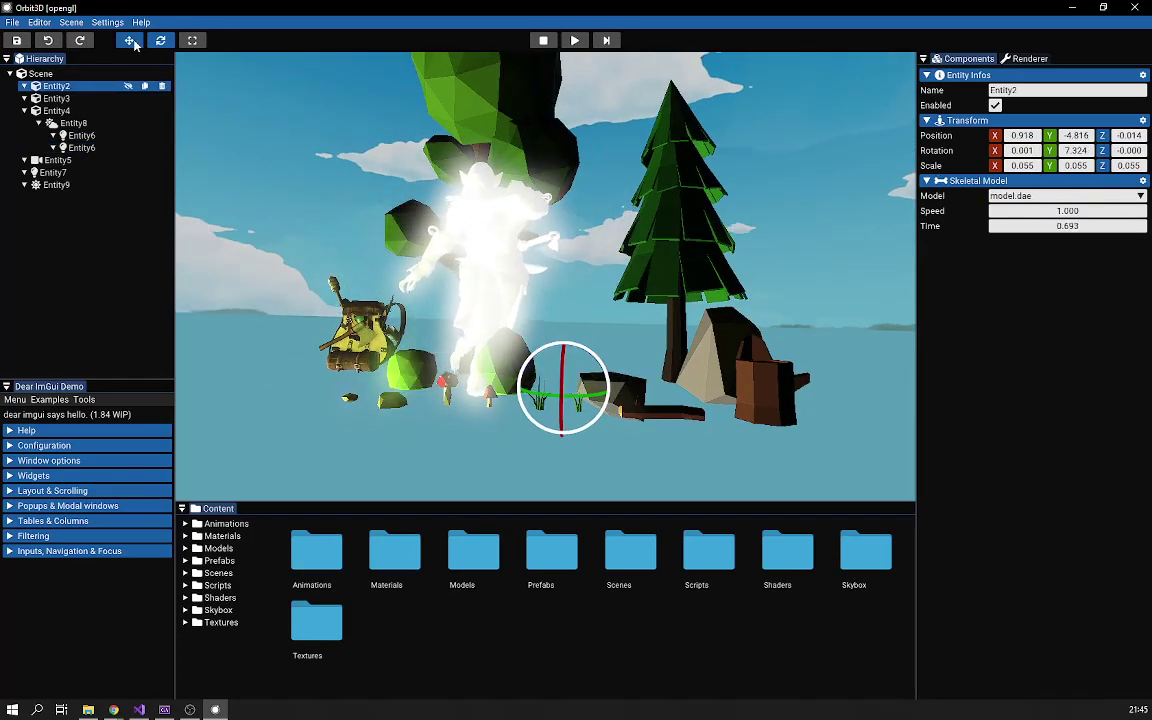
- Move the lower of the two Entity6 point lights to about X 2.842, Y -5.598, Z 5.308
{"action": "left_click_drag", "start_coordinate": [591, 395], "coordinate": [103, 85]}
{"action": "left_click", "coordinate": [80, 135]}
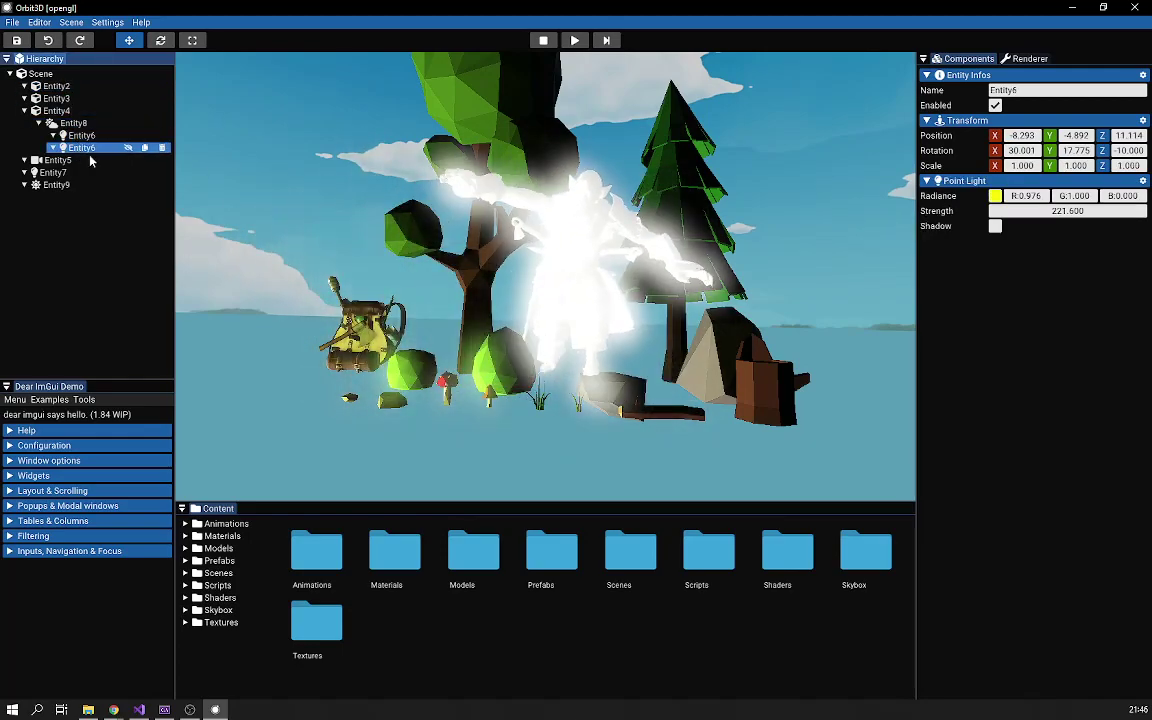
{"action": "scroll", "coordinate": [634, 434], "scroll_direction": "down", "scroll_amount": 5}
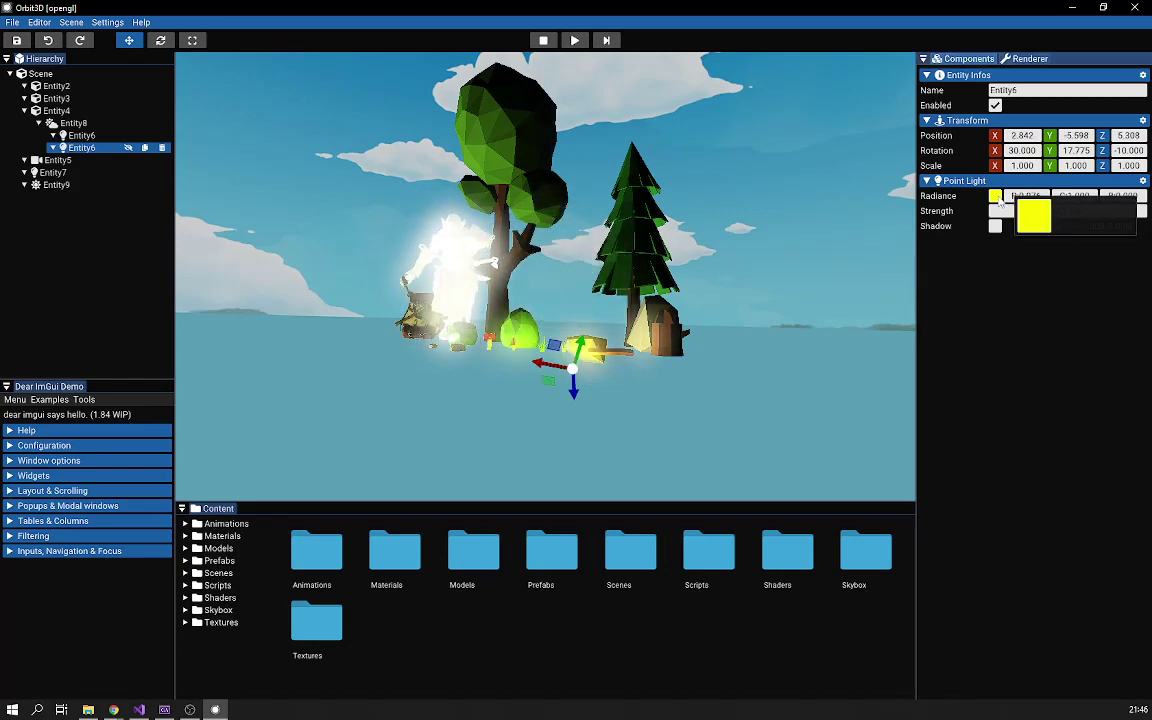
- Recolour the radiance of the lower Entity6 point light to bright green, about R 0.086, G 1.000, B 0.020
{"action": "left_click", "coordinate": [997, 197]}
{"action": "left_click", "coordinate": [1101, 303]}
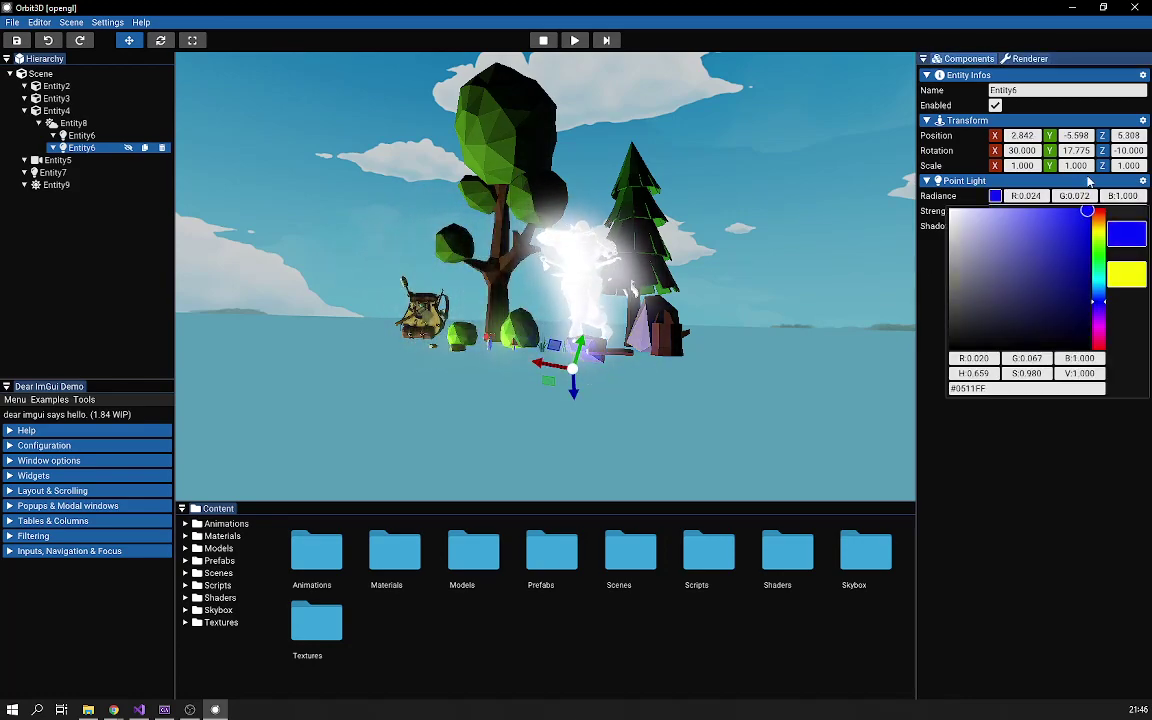
{"action": "left_click", "coordinate": [1102, 258]}
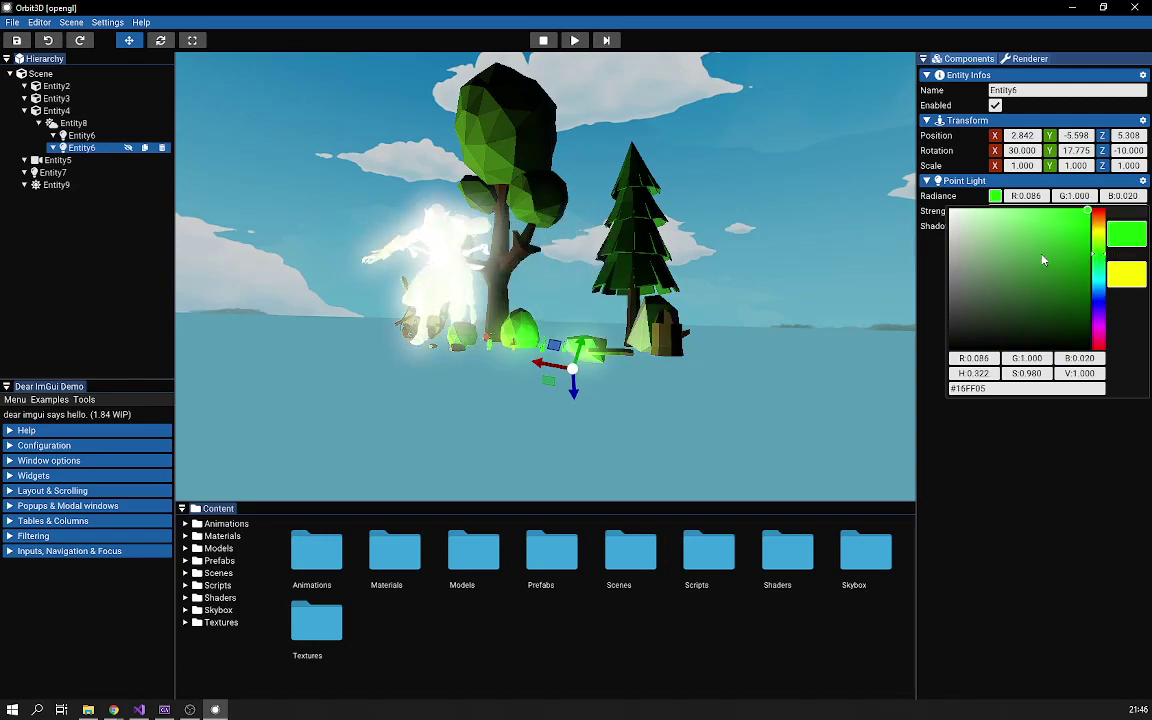
- Duplicate the green Entity6 point light and move the copy to about X 9.682, Y -3.496, Z 5.241
{"action": "left_click", "coordinate": [145, 150]}
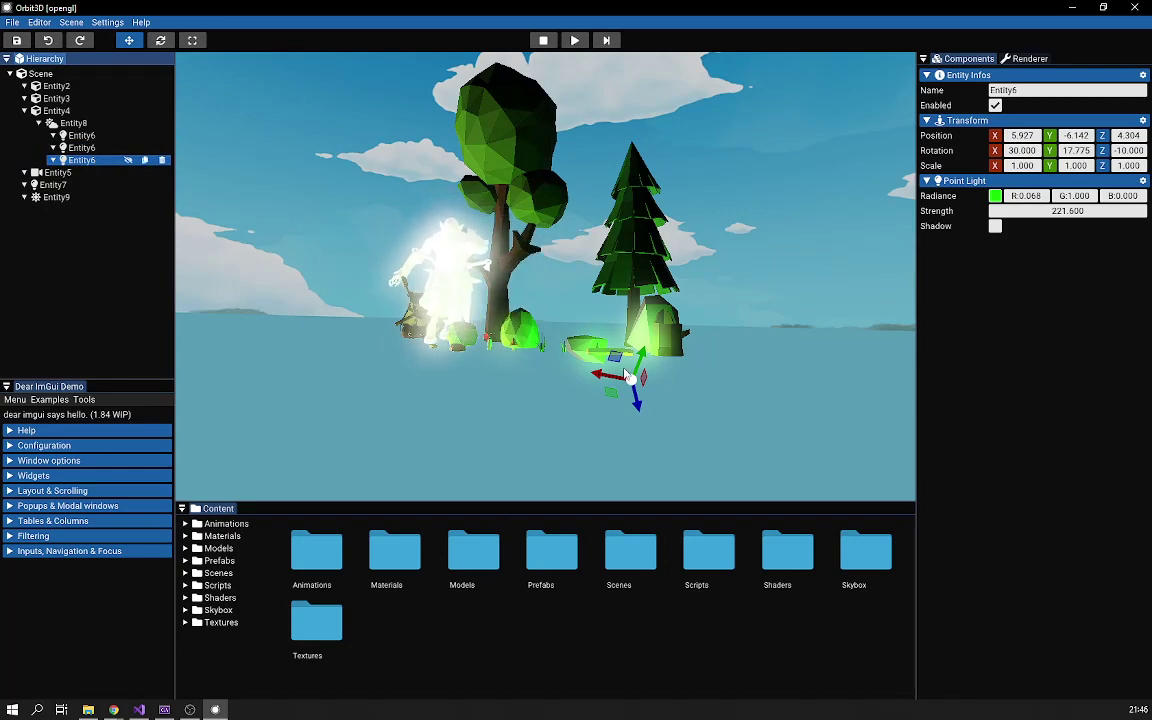
{"action": "left_click_drag", "start_coordinate": [669, 322], "coordinate": [662, 286]}
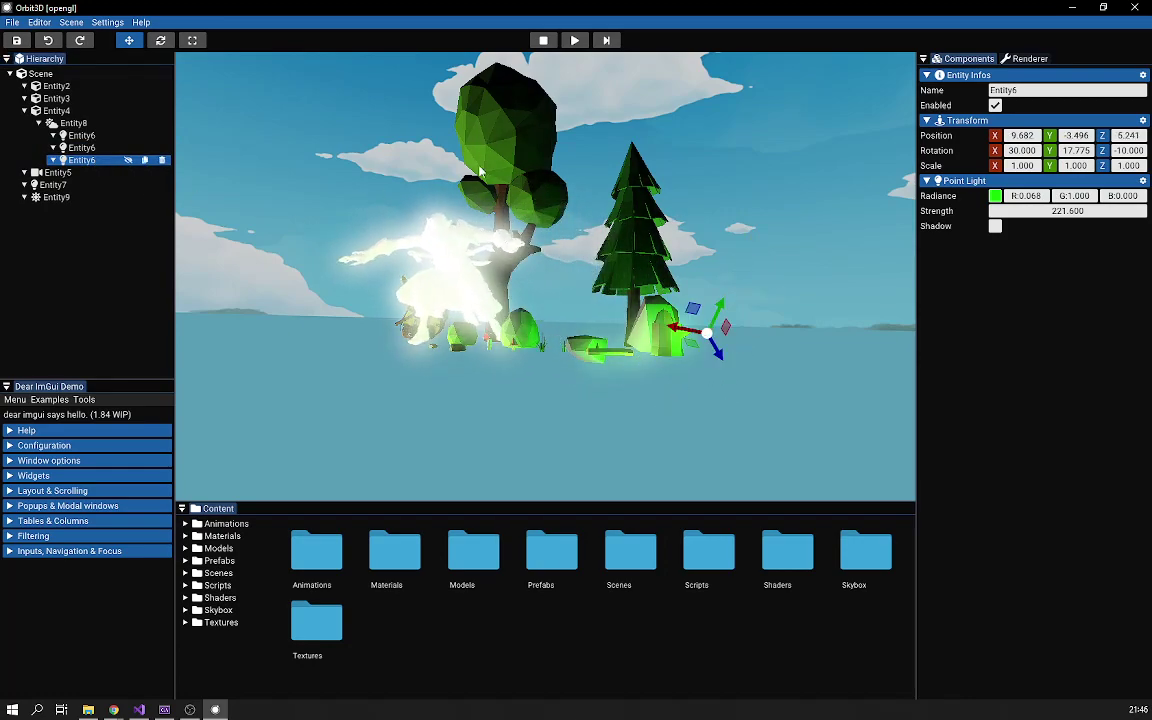
- Delete the two lower Entity6 point lights under Entity8, keeping only the first one
{"action": "left_click", "coordinate": [75, 173]}
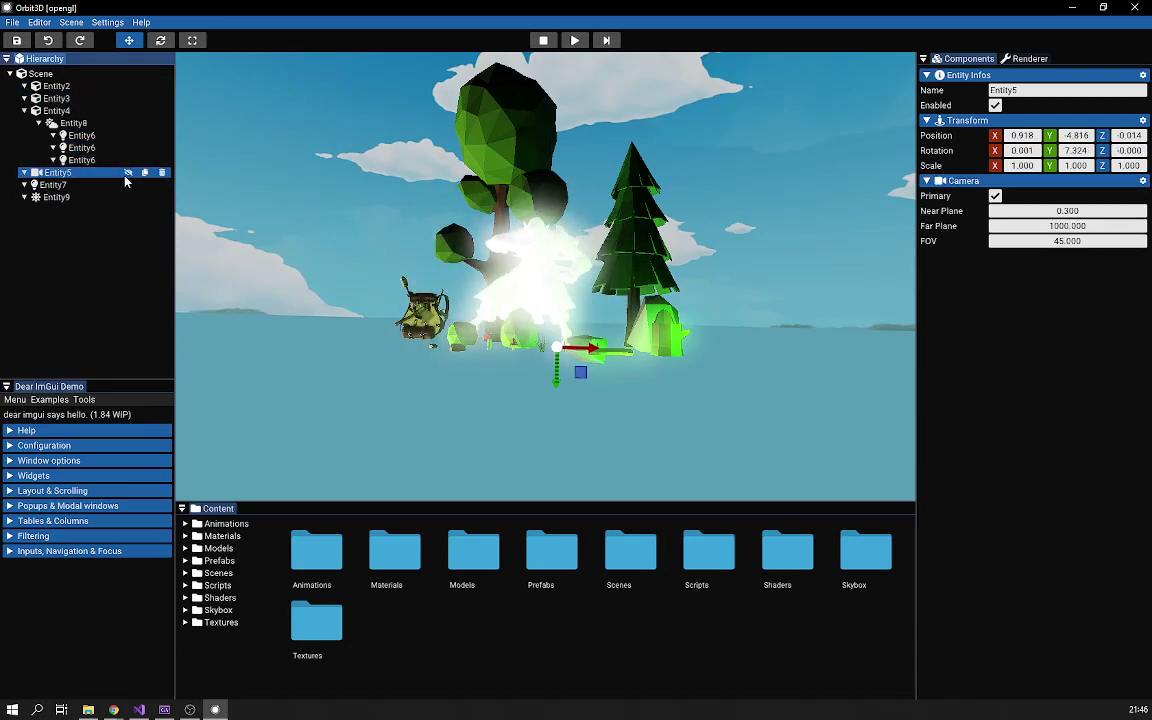
{"action": "left_click", "coordinate": [150, 160]}
{"action": "left_click", "coordinate": [162, 160]}
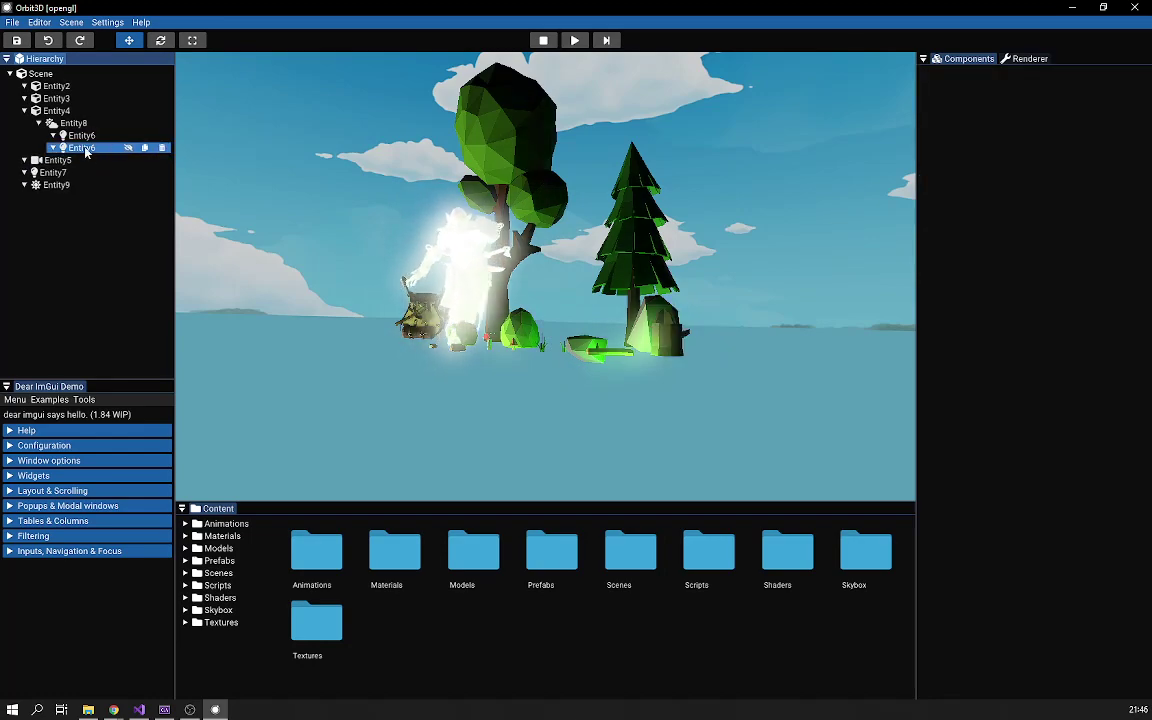
{"action": "left_click", "coordinate": [85, 149]}
{"action": "left_click", "coordinate": [161, 148]}
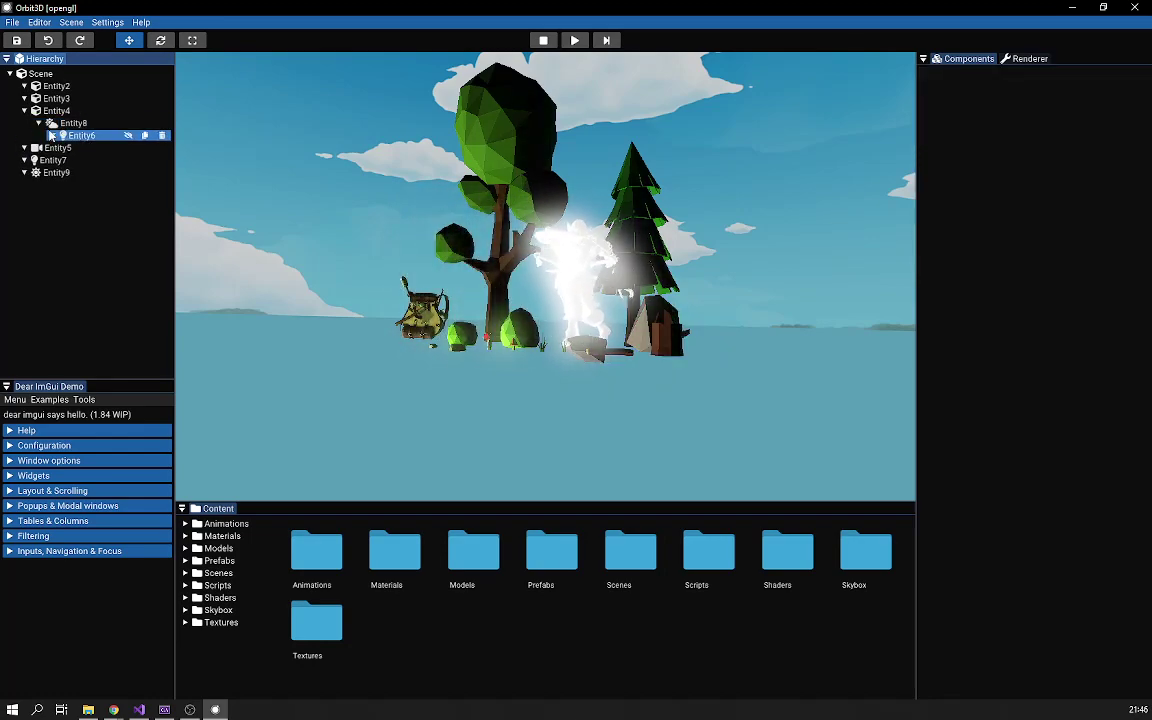
- Nest Entity3 under Entity2, and Entity4 with its children under the Entity7 spot light
{"action": "left_click", "coordinate": [56, 173]}
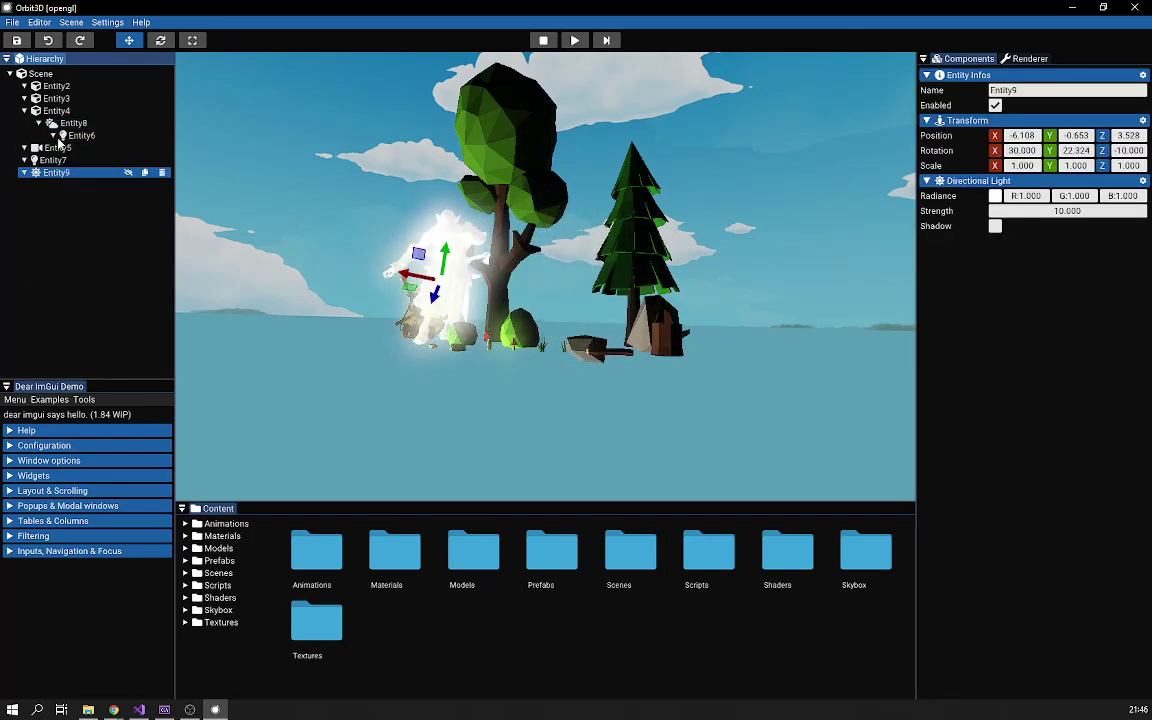
{"action": "left_click", "coordinate": [50, 111]}
{"action": "mouse_move", "coordinate": [40, 113]}
{"action": "left_mouse_down"}
{"action": "mouse_move", "coordinate": [46, 128]}
{"action": "mouse_move", "coordinate": [82, 139]}
{"action": "mouse_move", "coordinate": [58, 160]}
{"action": "mouse_move", "coordinate": [93, 103]}
{"action": "mouse_move", "coordinate": [70, 97]}
{"action": "mouse_move", "coordinate": [103, 121]}
{"action": "mouse_move", "coordinate": [57, 88]}
{"action": "mouse_move", "coordinate": [66, 178]}
{"action": "mouse_move", "coordinate": [54, 122]}
{"action": "left_mouse_up"}
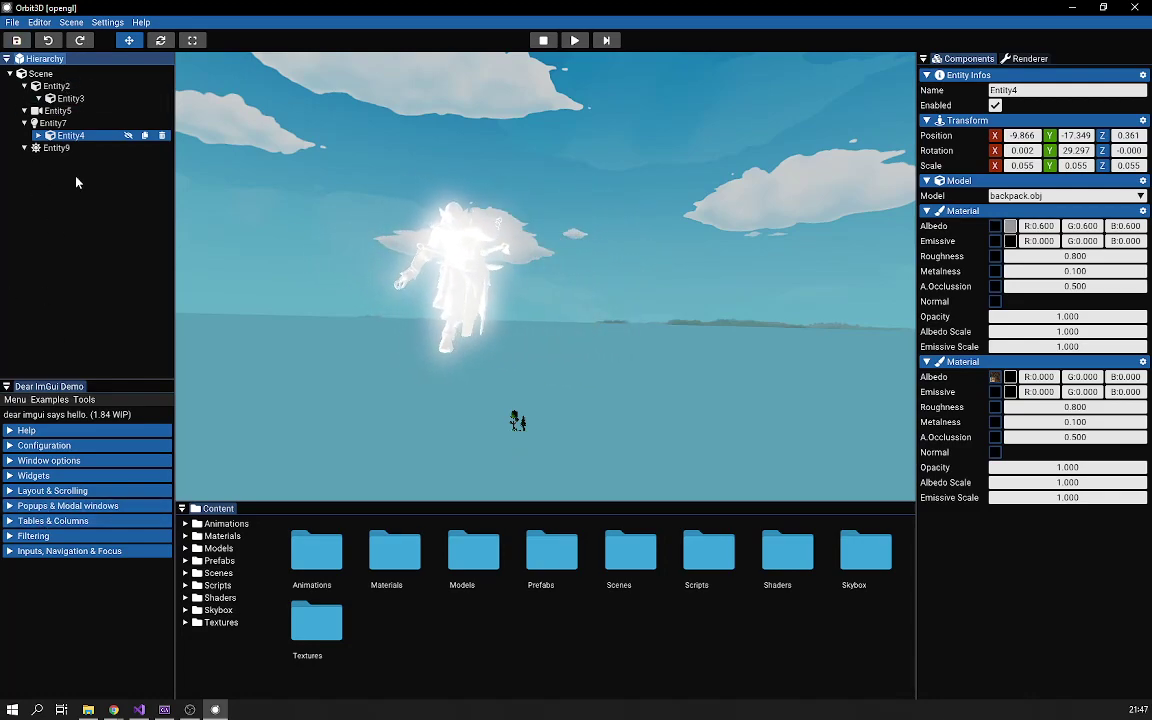
{"action": "left_click", "coordinate": [60, 149], "text": "ctrl"}
{"action": "left_click", "coordinate": [44, 212]}
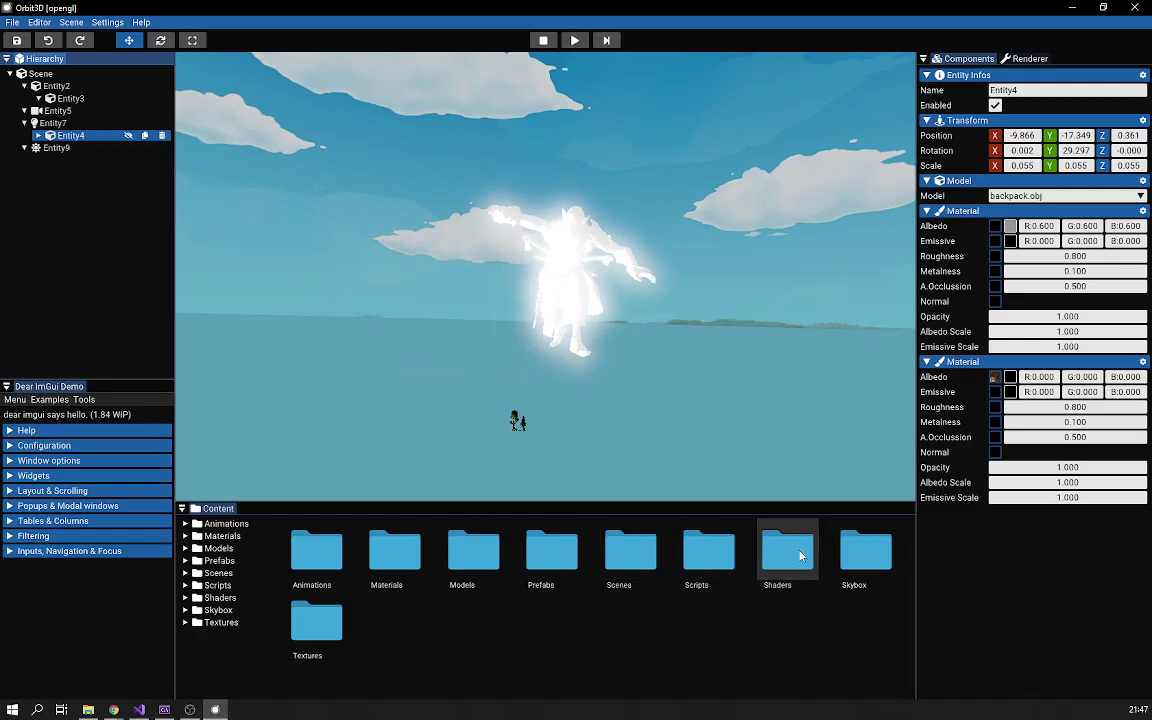
- Try dropping scene.scene from the Scenes folder into the viewport and check the console log
{"action": "double_click", "coordinate": [628, 553]}
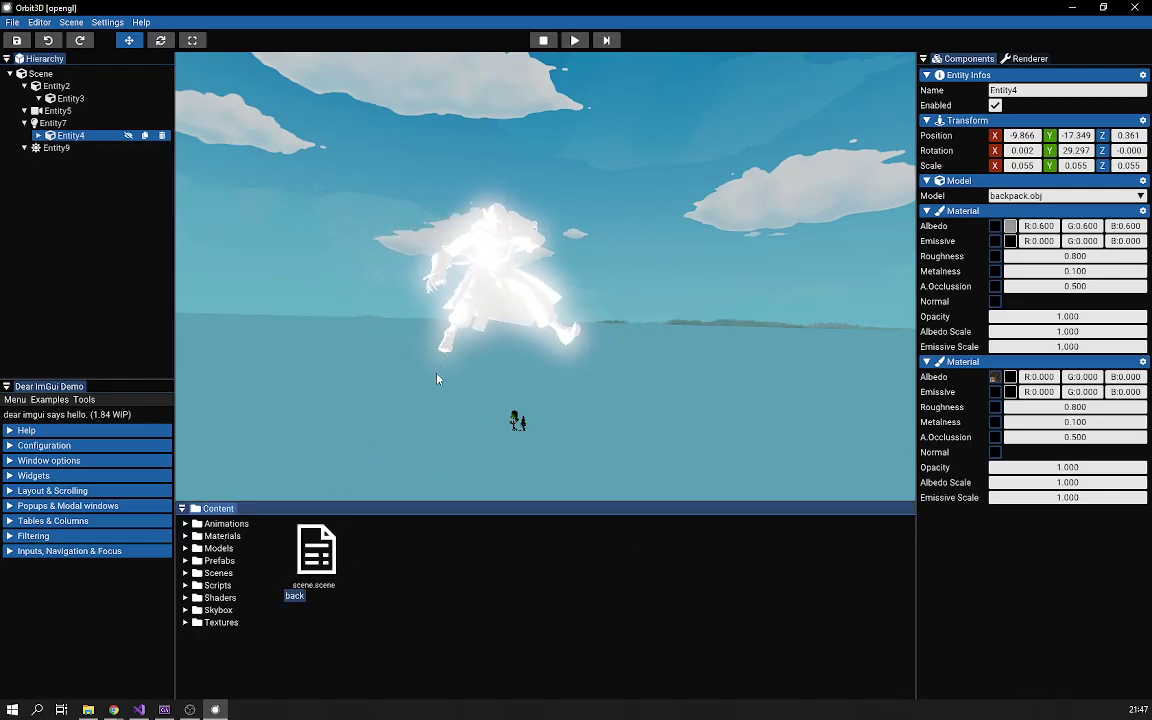
{"action": "left_click", "coordinate": [168, 709]}
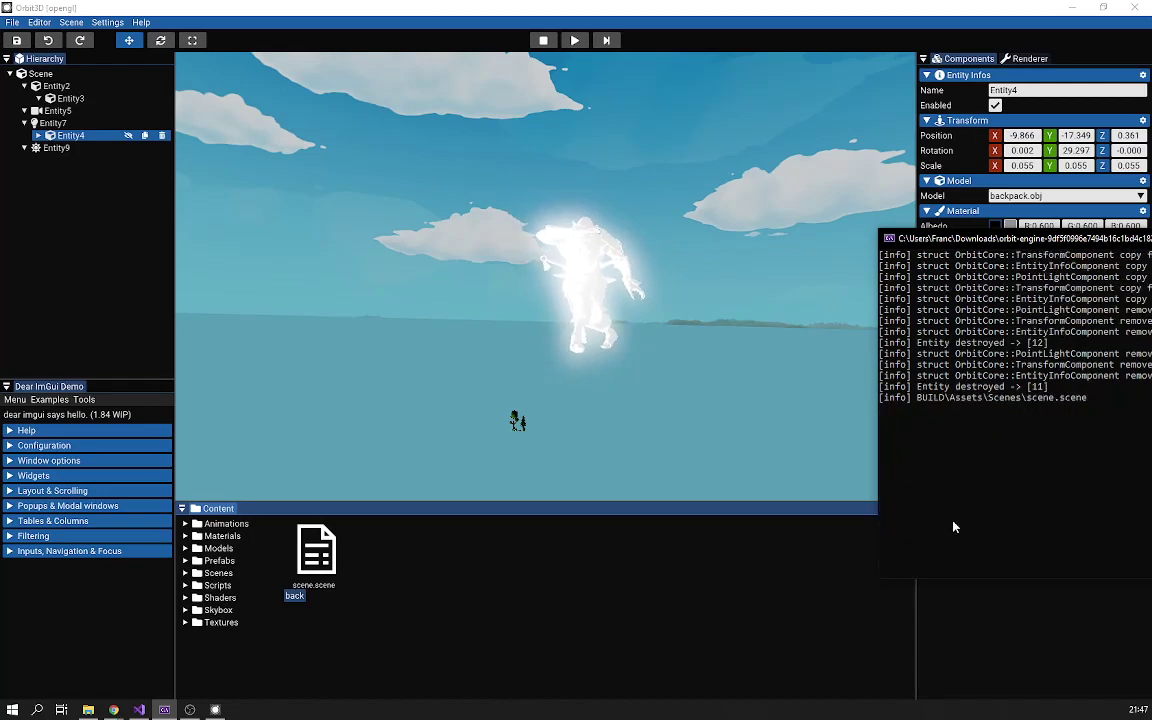
{"action": "scroll", "coordinate": [940, 415], "scroll_direction": "down", "scroll_amount": 7}
{"action": "left_click", "coordinate": [260, 500]}
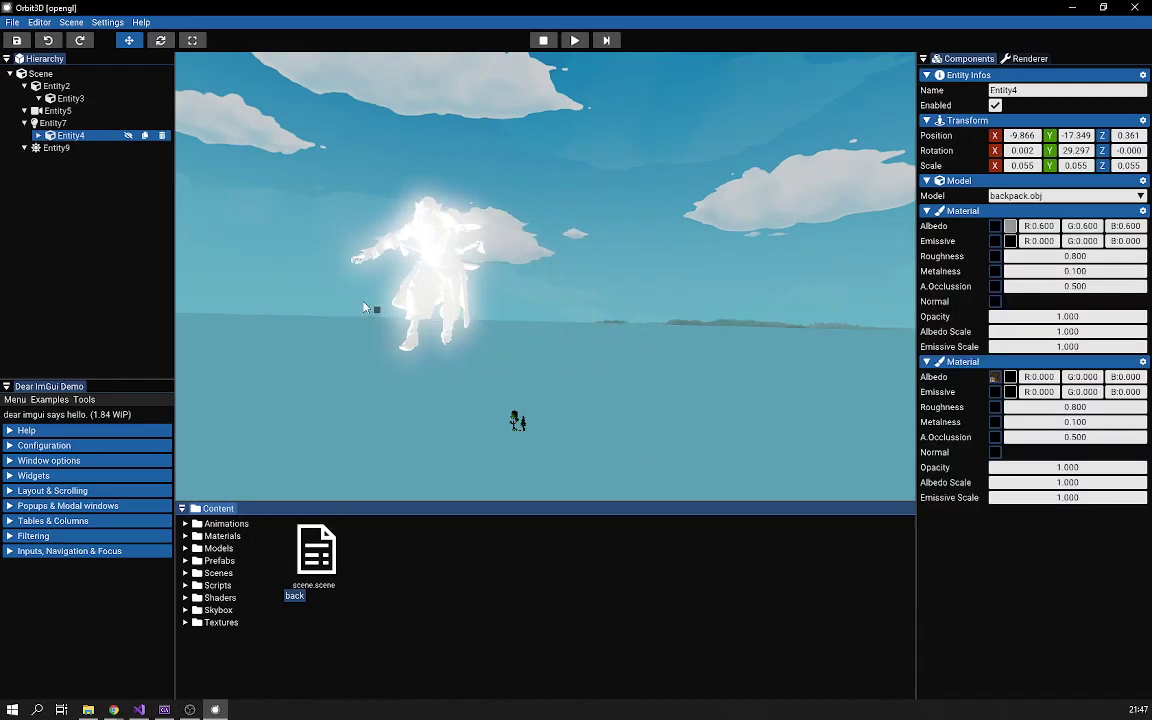
{"action": "left_click", "coordinate": [164, 709]}
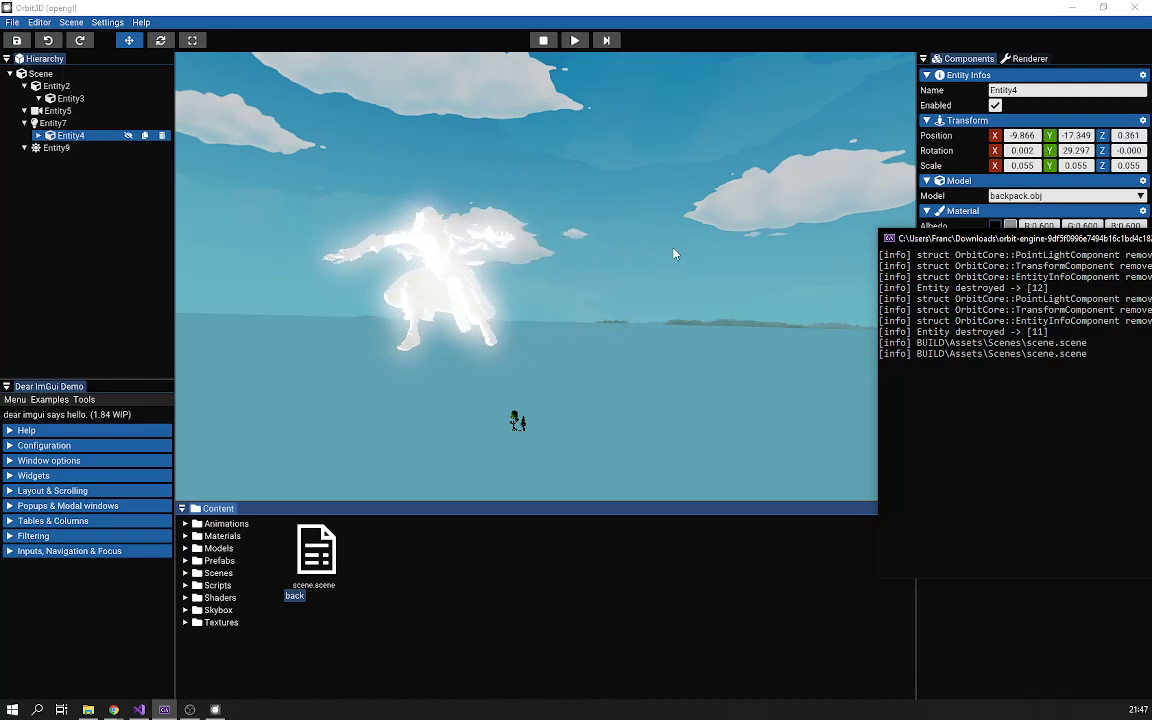
{"action": "left_click", "coordinate": [421, 550]}
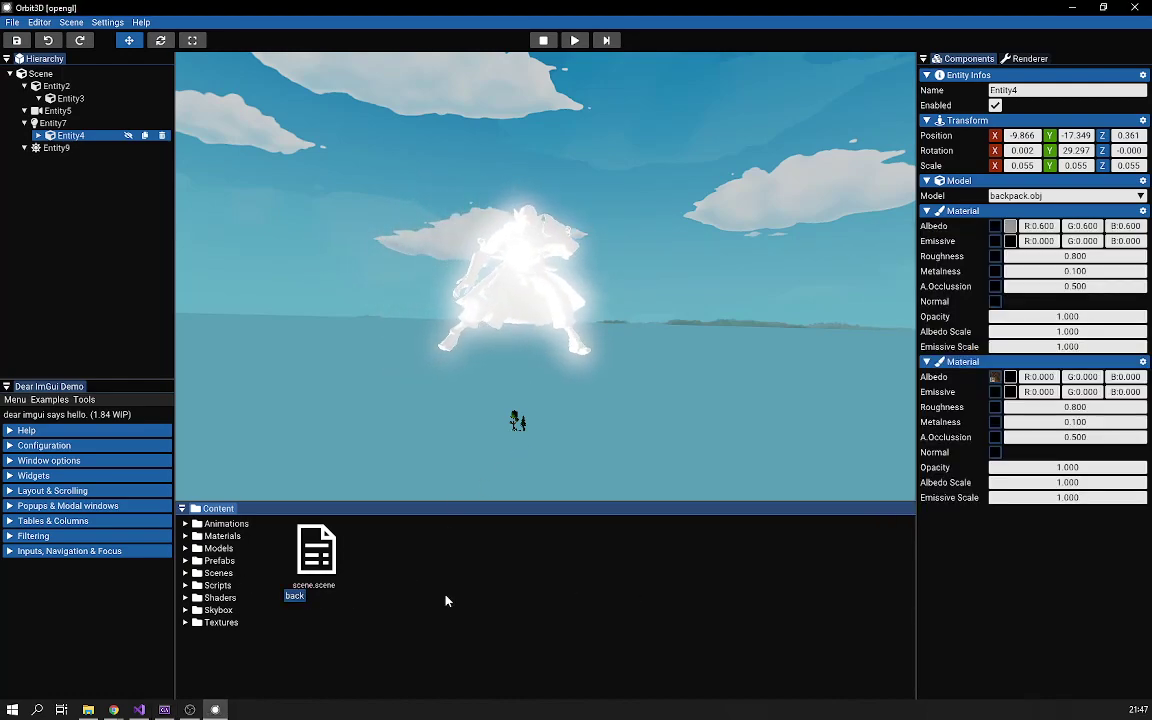
- Browse the contents of the Scenes and Animations asset folders, ending at the root content folder
{"action": "left_click", "coordinate": [298, 596]}
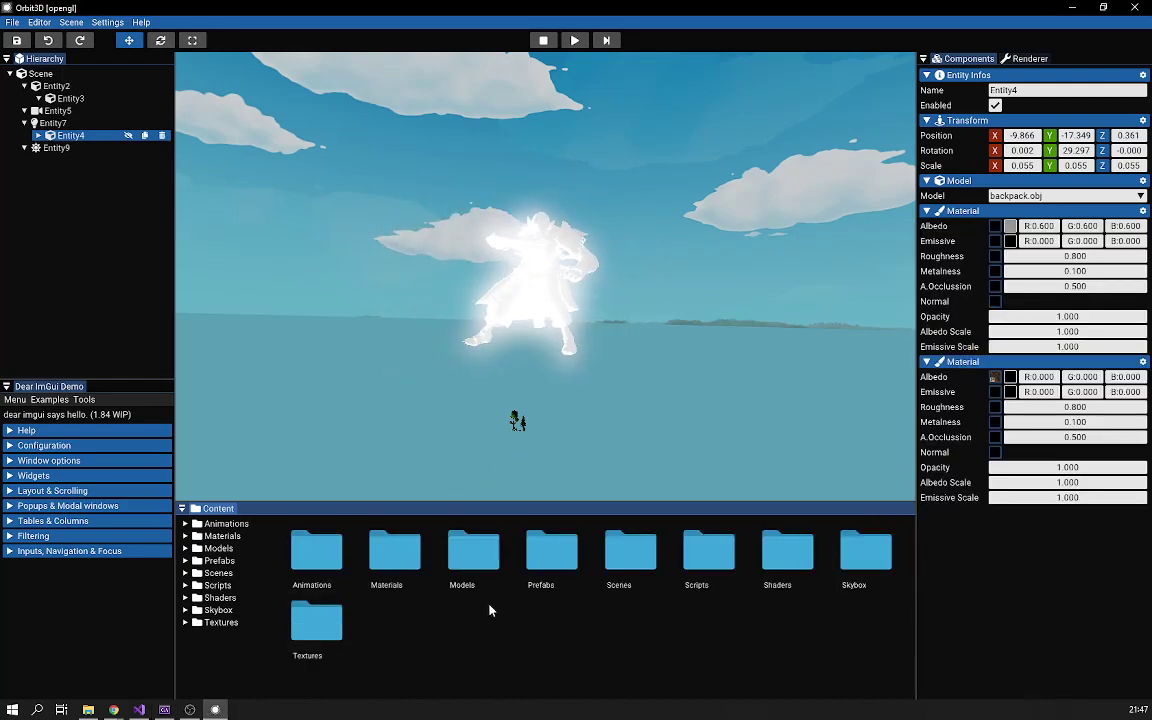
{"action": "double_click", "coordinate": [642, 556]}
{"action": "left_click", "coordinate": [295, 596]}
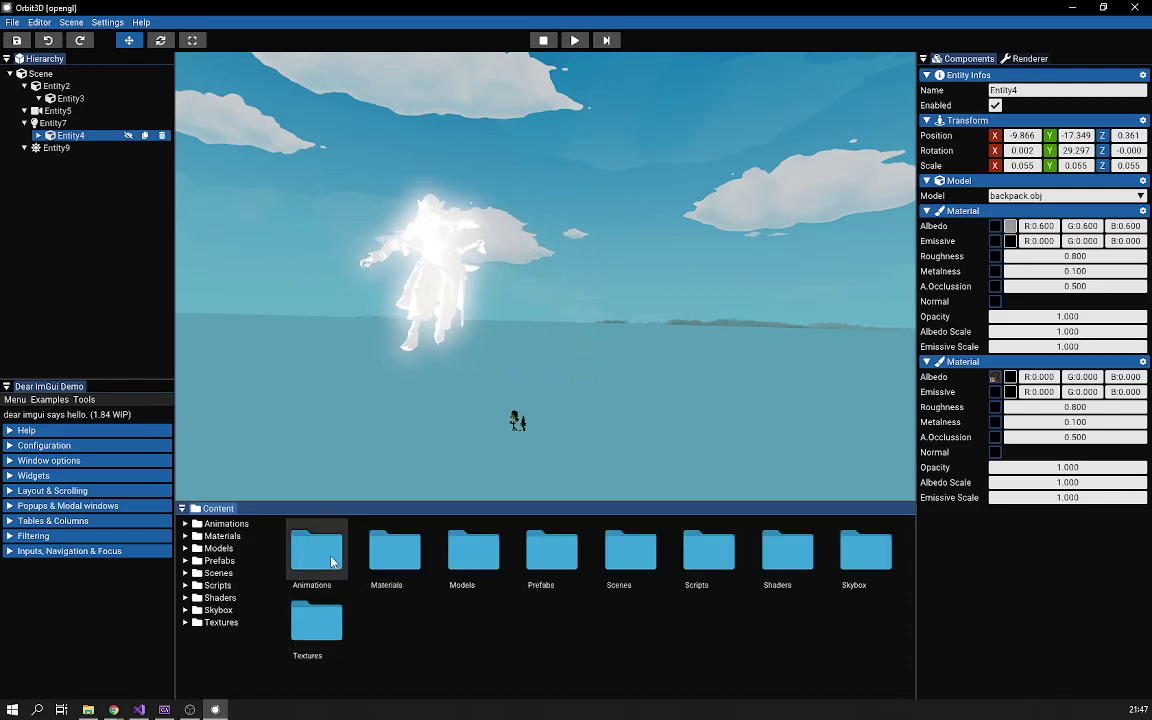
{"action": "double_click", "coordinate": [318, 550]}
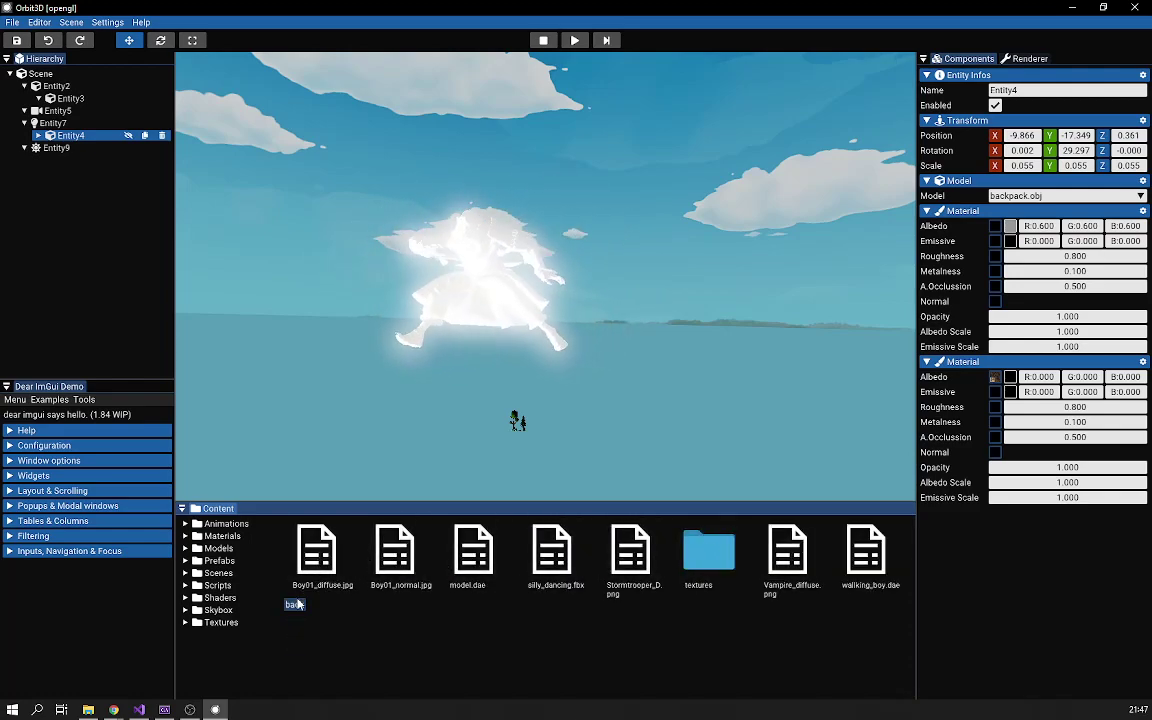
{"action": "left_click", "coordinate": [295, 604]}
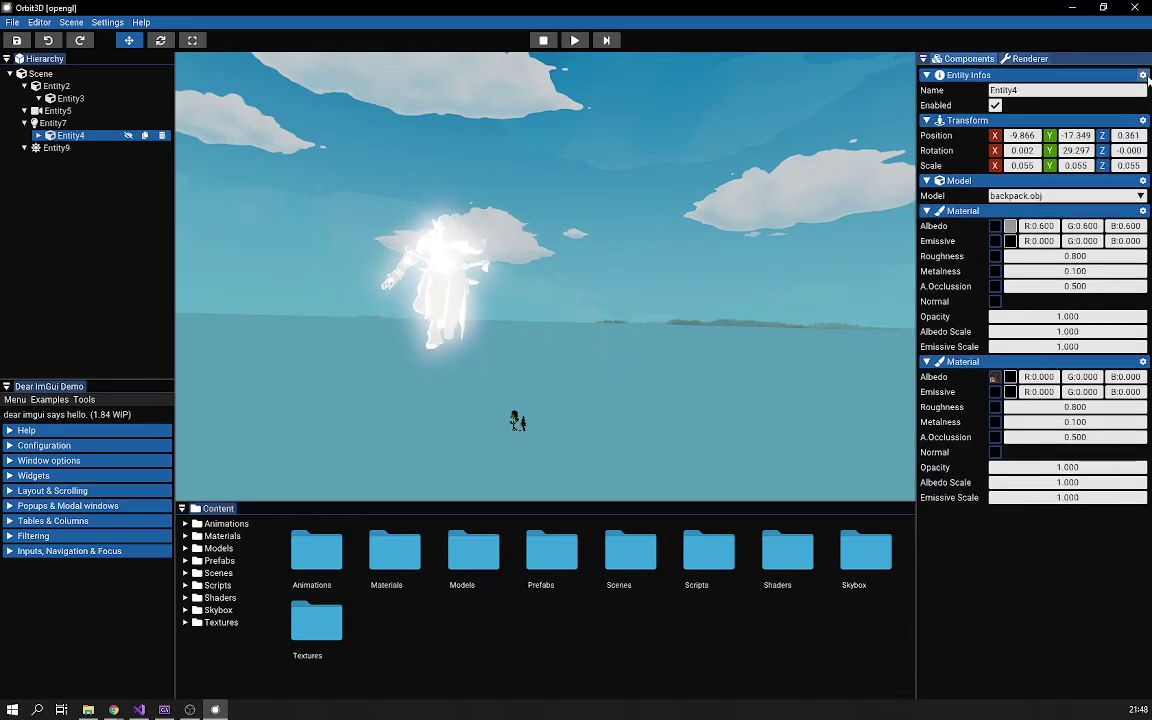
- Reset the Transform component of Entity4 to its default position, rotation and scale
{"action": "left_click", "coordinate": [1112, 96]}
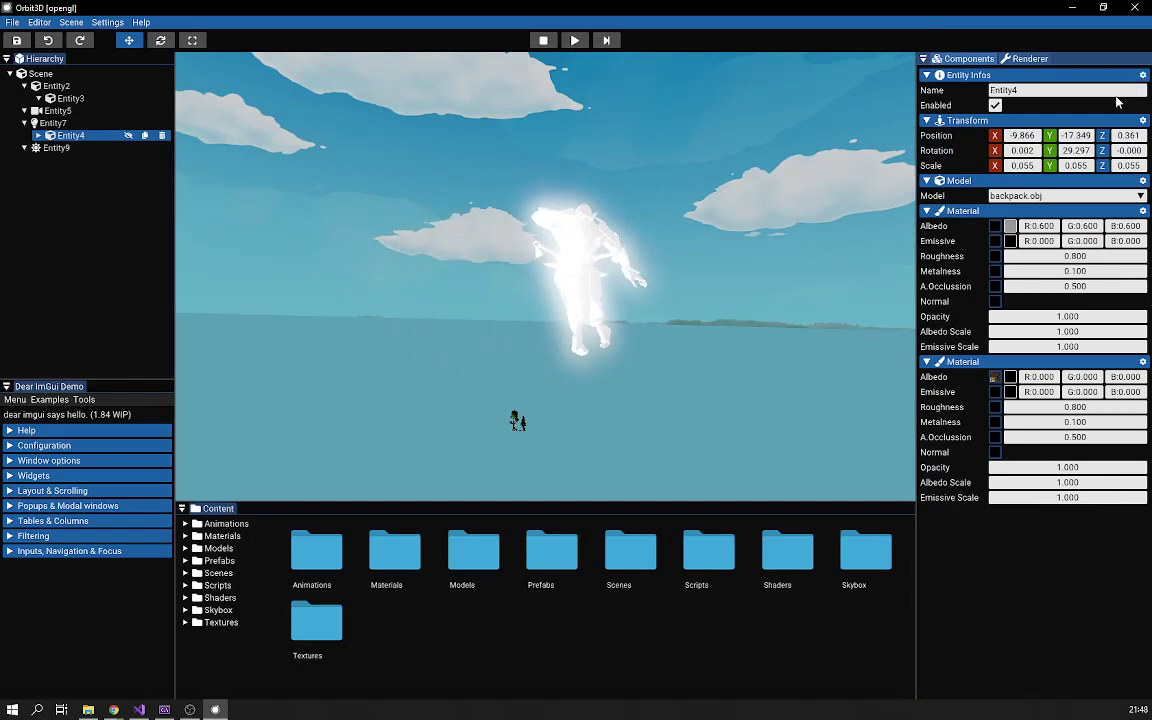
{"action": "left_click", "coordinate": [1146, 120]}
{"action": "left_click", "coordinate": [1118, 133]}
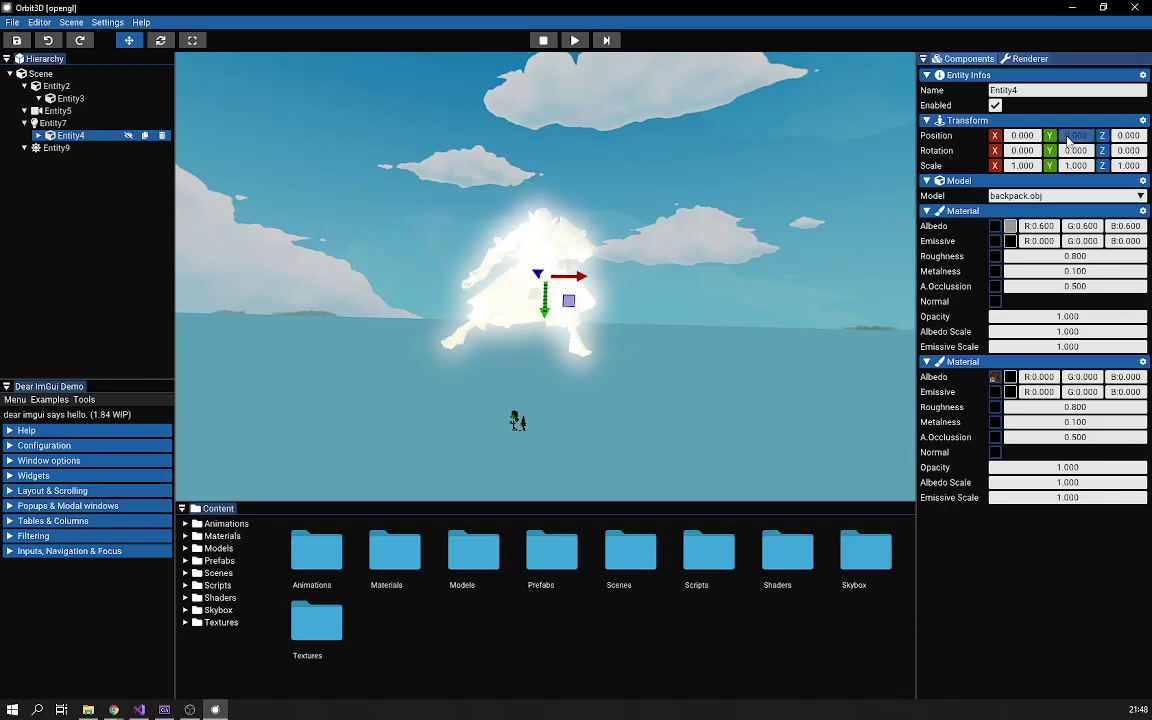
- Try shifting Entity4 to about Y 9.400 and along X, resetting its Transform to the defaults
{"action": "left_click_drag", "start_coordinate": [1066, 136], "coordinate": [1112, 140]}
{"action": "left_click", "coordinate": [1142, 120]}
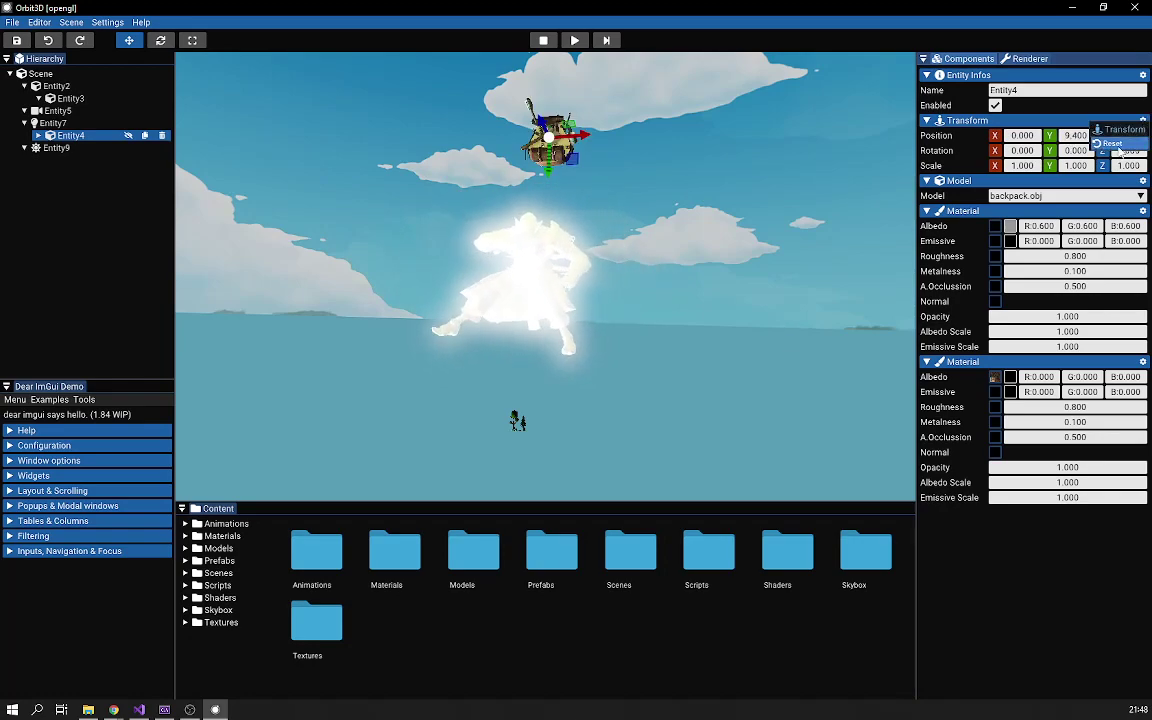
{"action": "left_click", "coordinate": [1115, 144]}
{"action": "left_click_drag", "start_coordinate": [1020, 135], "coordinate": [1052, 142]}
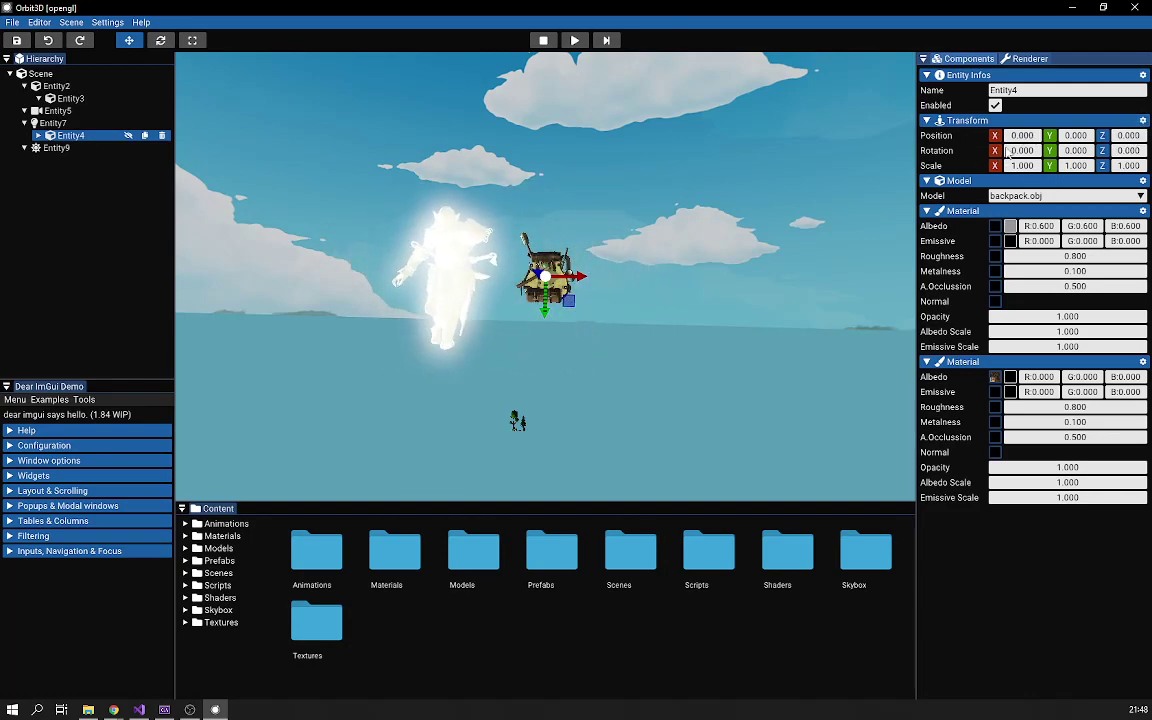
{"action": "left_click", "coordinate": [1042, 174]}
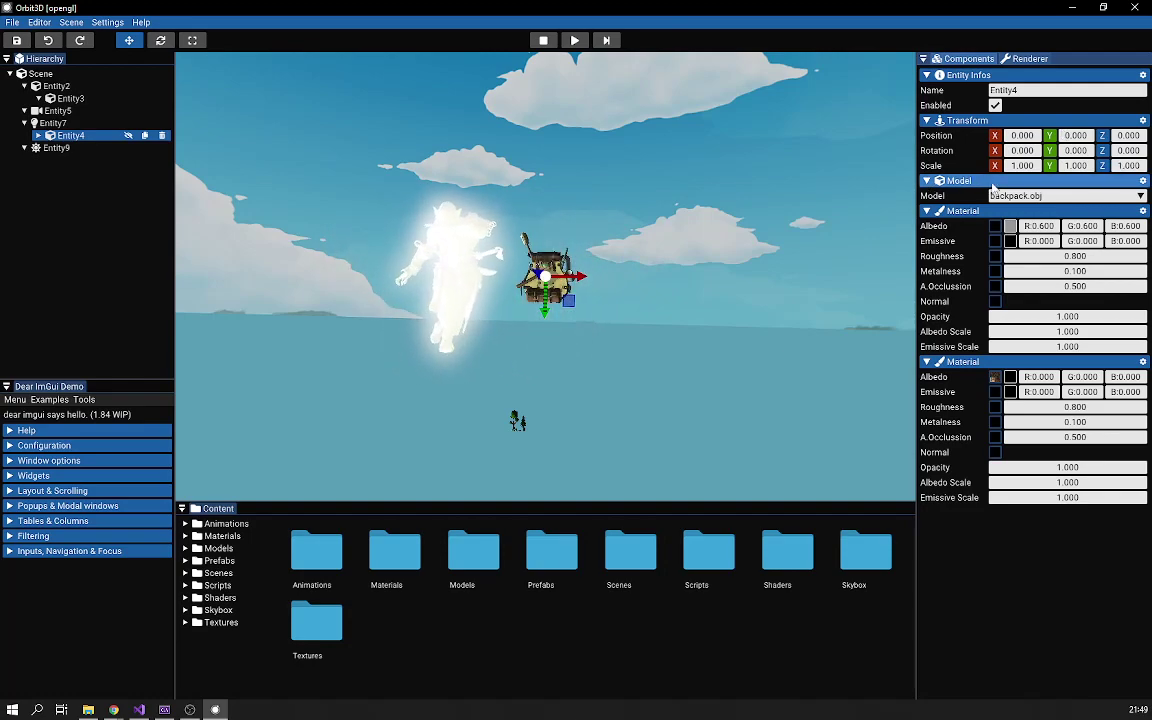
- Add a Native Script component to Entity4 and view the options available for it
{"action": "right_click", "coordinate": [953, 551]}
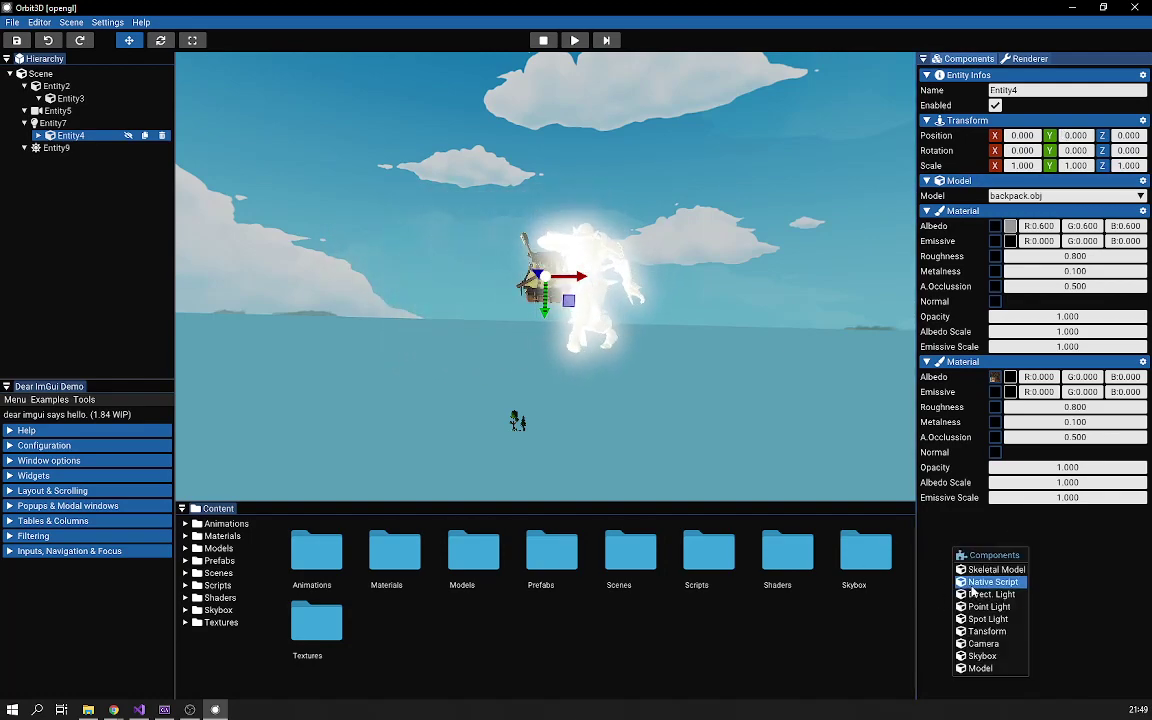
{"action": "left_click", "coordinate": [985, 582]}
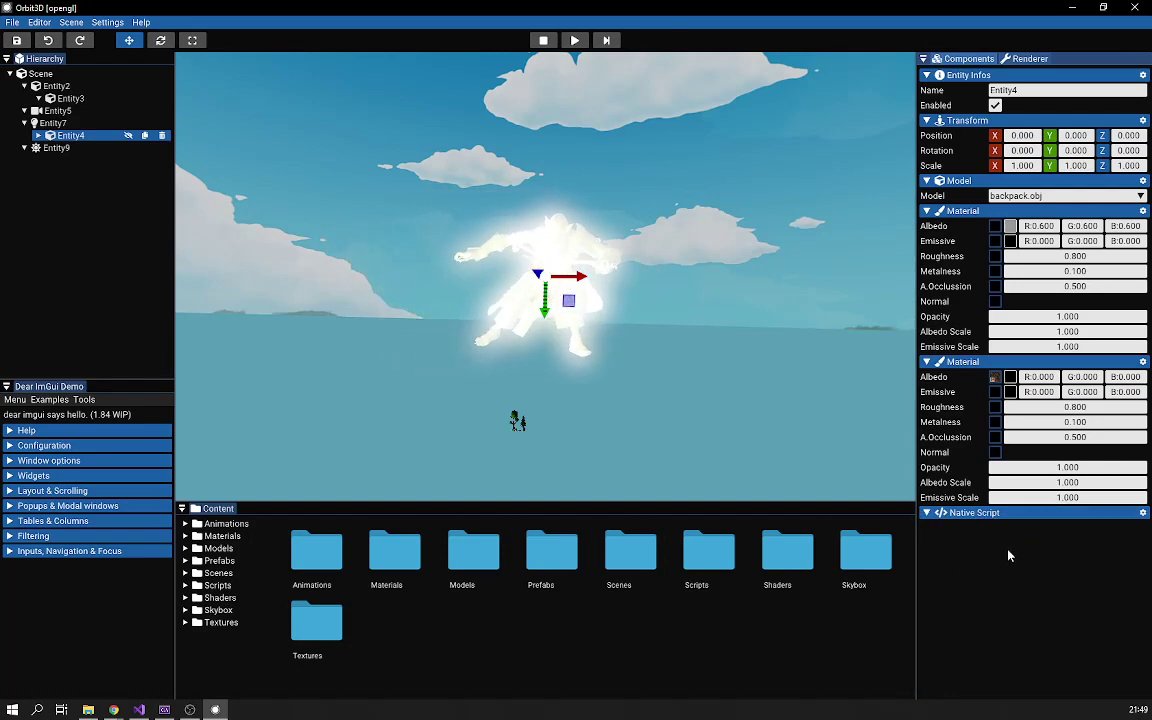
{"action": "left_click", "coordinate": [1143, 513]}
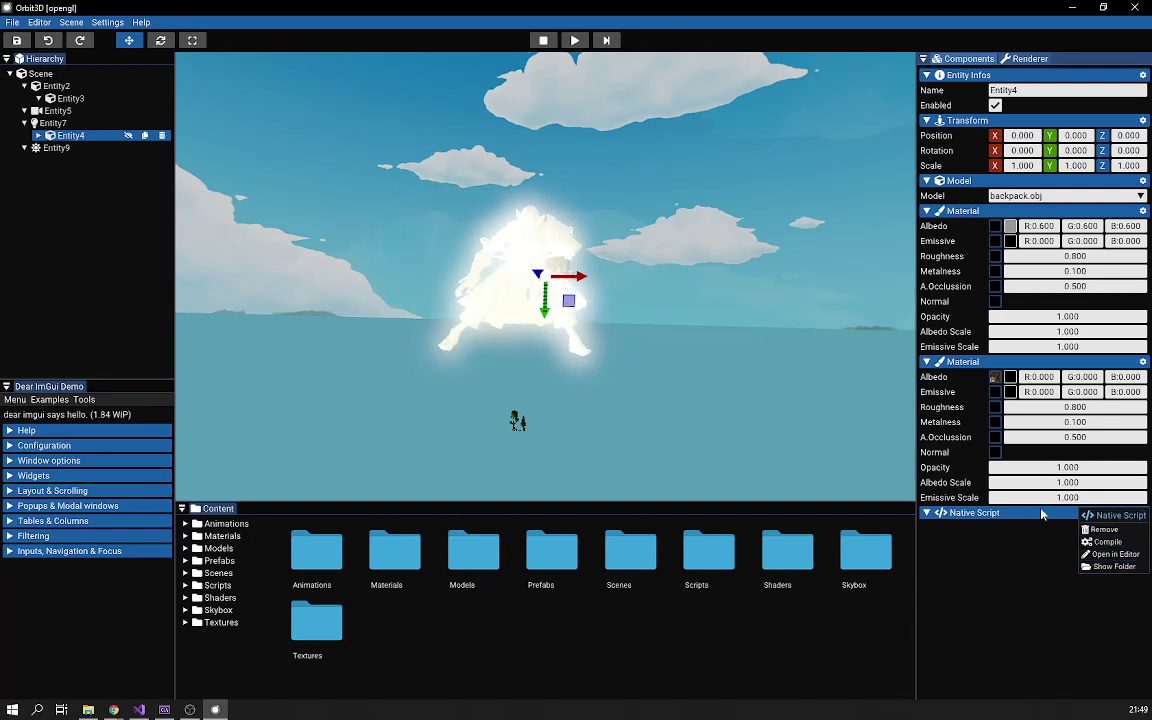
{"action": "left_click", "coordinate": [1030, 565]}
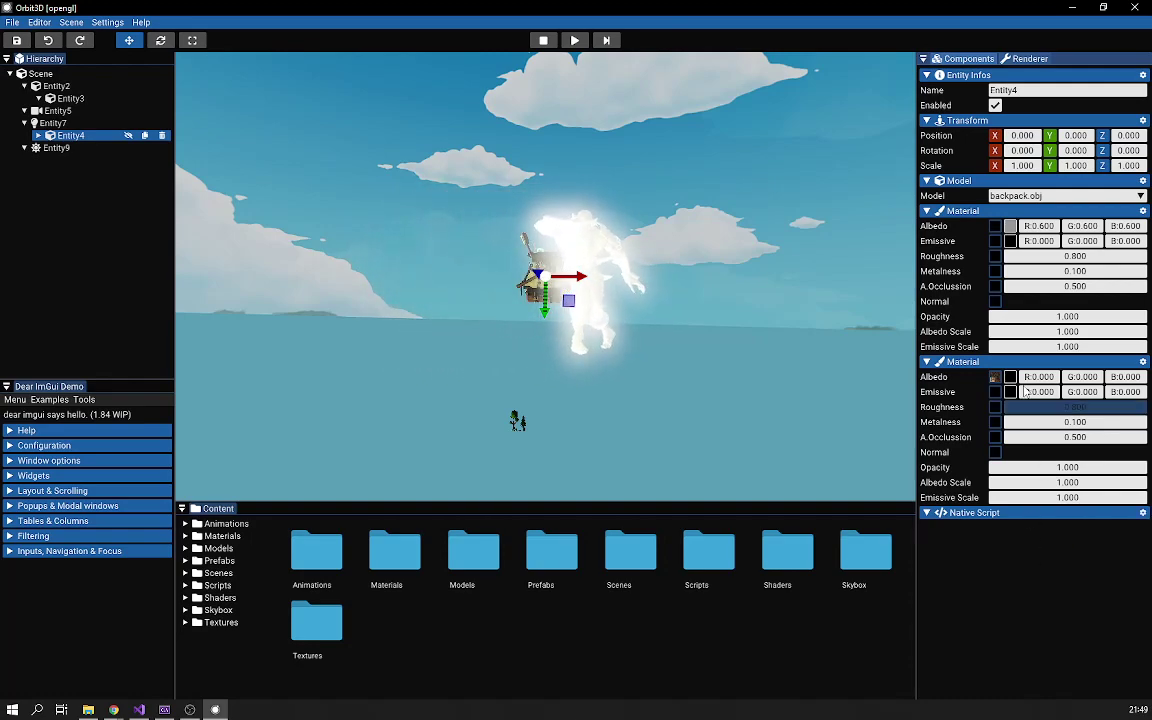
- View the options of the second Material component and remove the Native Script component from Entity4
{"action": "left_click", "coordinate": [1142, 362]}
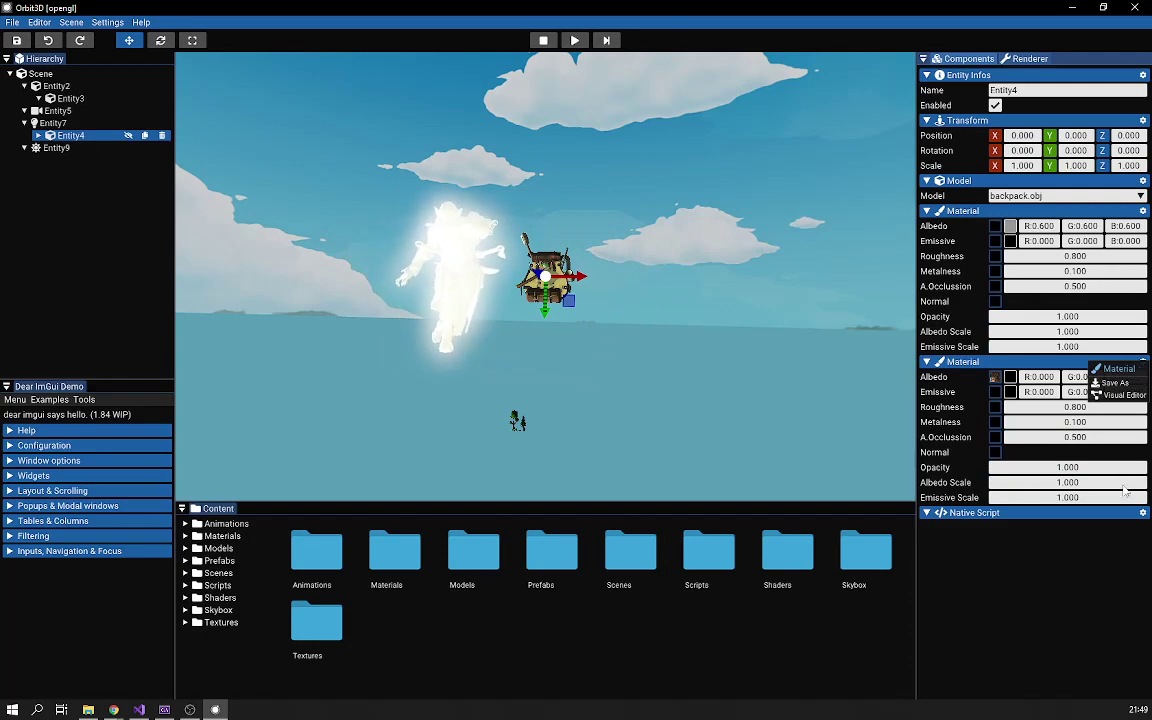
{"action": "left_click", "coordinate": [1143, 513]}
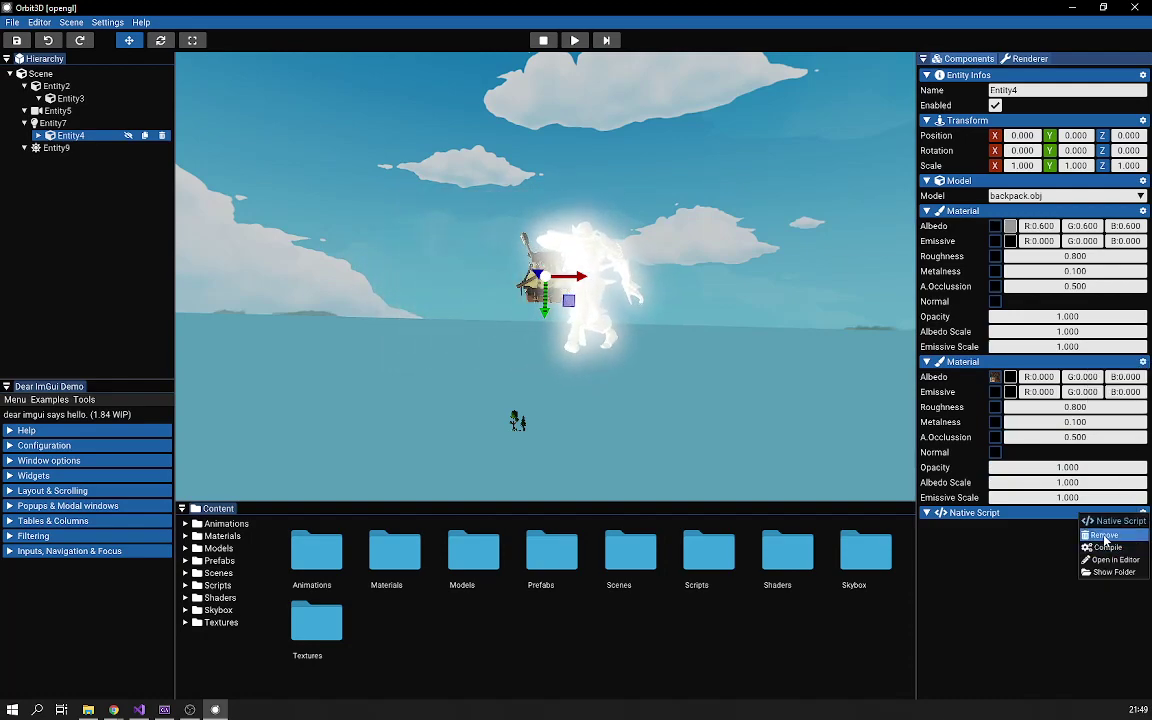
{"action": "left_click", "coordinate": [1098, 537]}
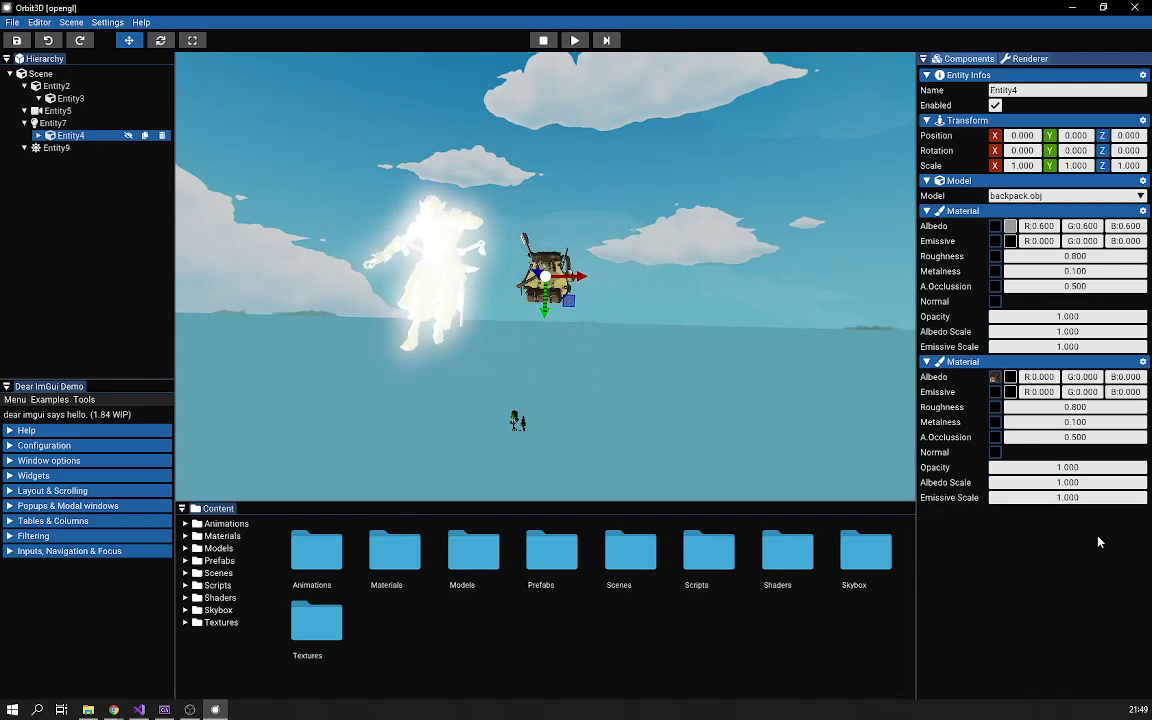
- Look at the component types available to add, and inspect the components of Entity3 and Entity2
{"action": "right_click", "coordinate": [1077, 542]}
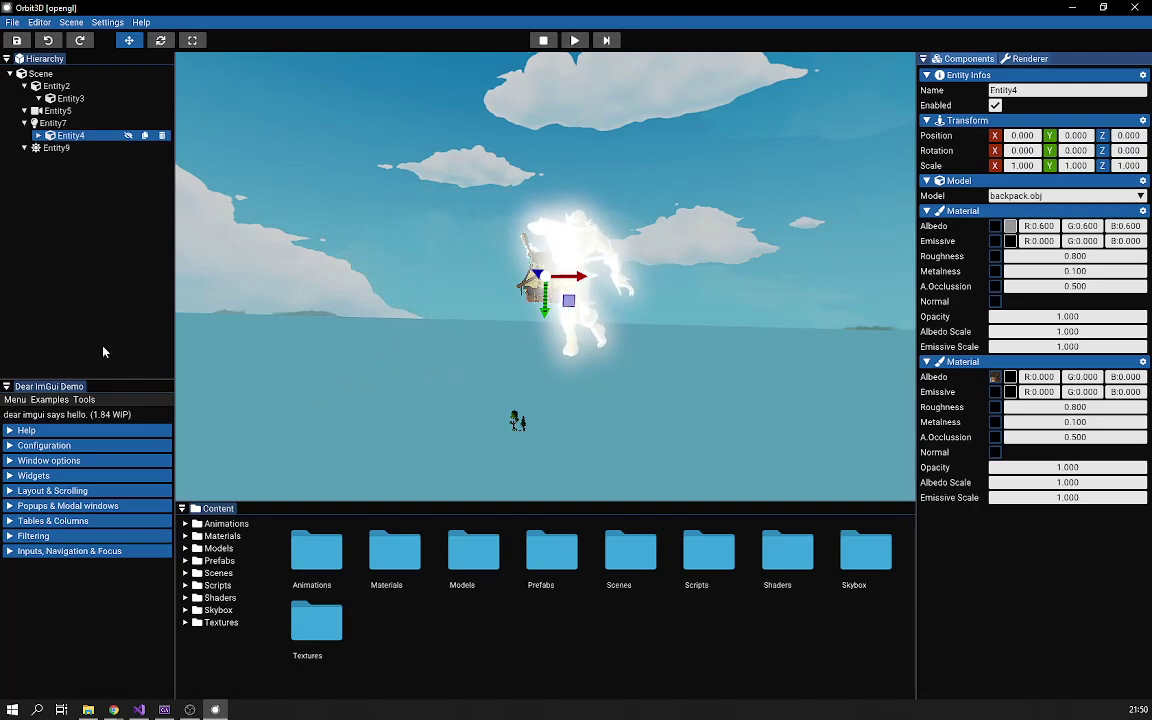
{"action": "left_click", "coordinate": [74, 99]}
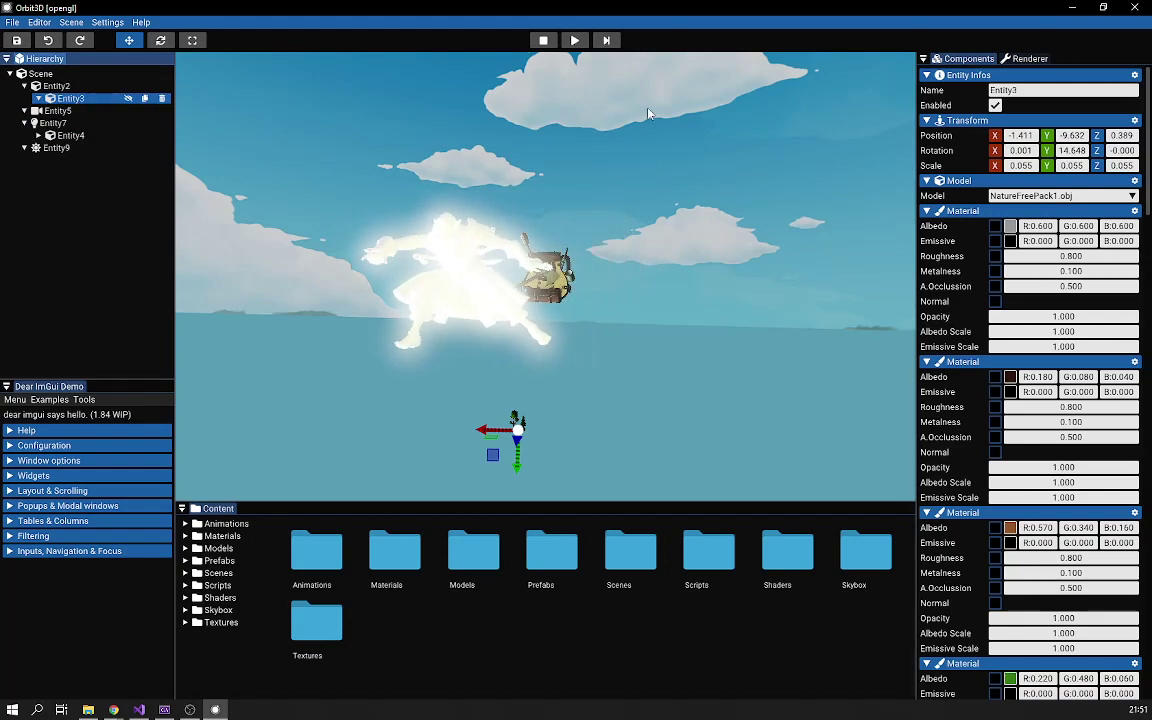
{"action": "left_click", "coordinate": [64, 86]}
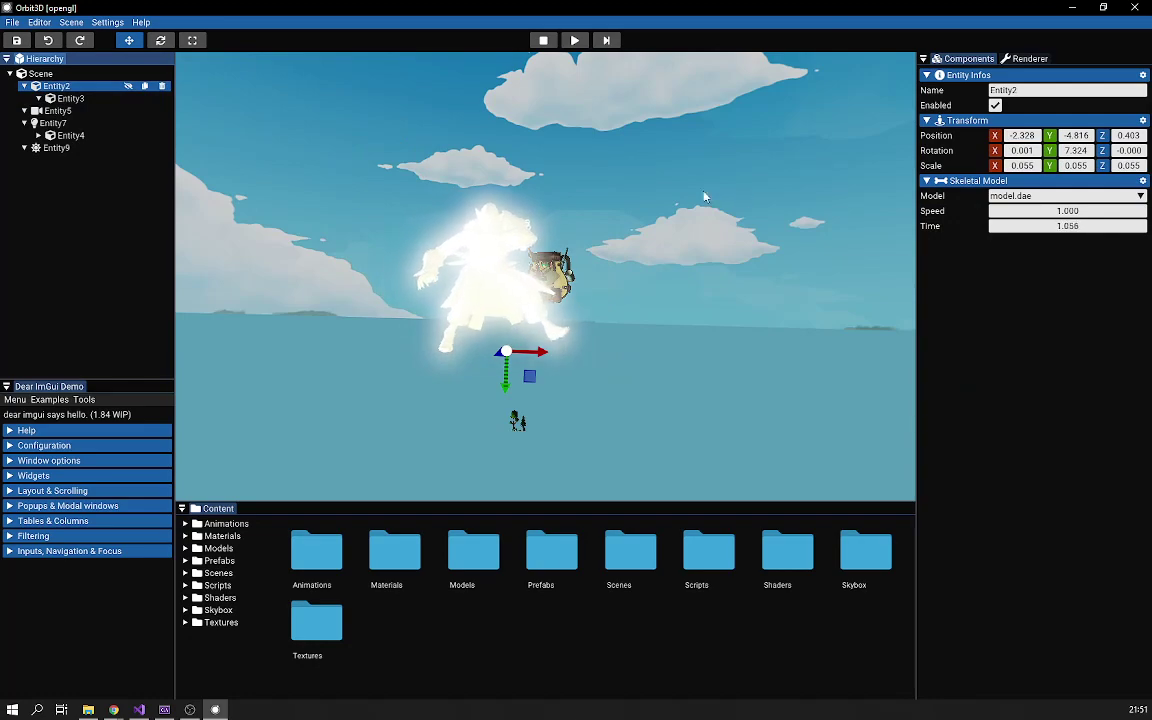
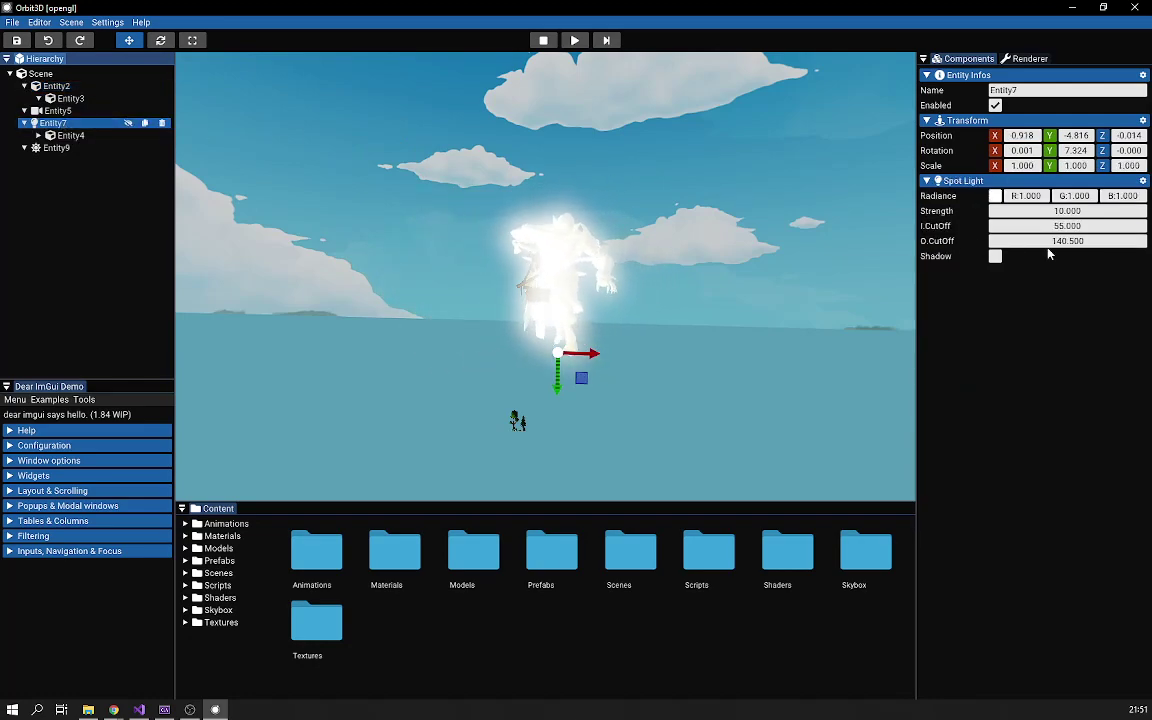
- Add a Model component to Entity7 and assign the cube.fbx model to it
{"action": "left_click", "coordinate": [1001, 244]}
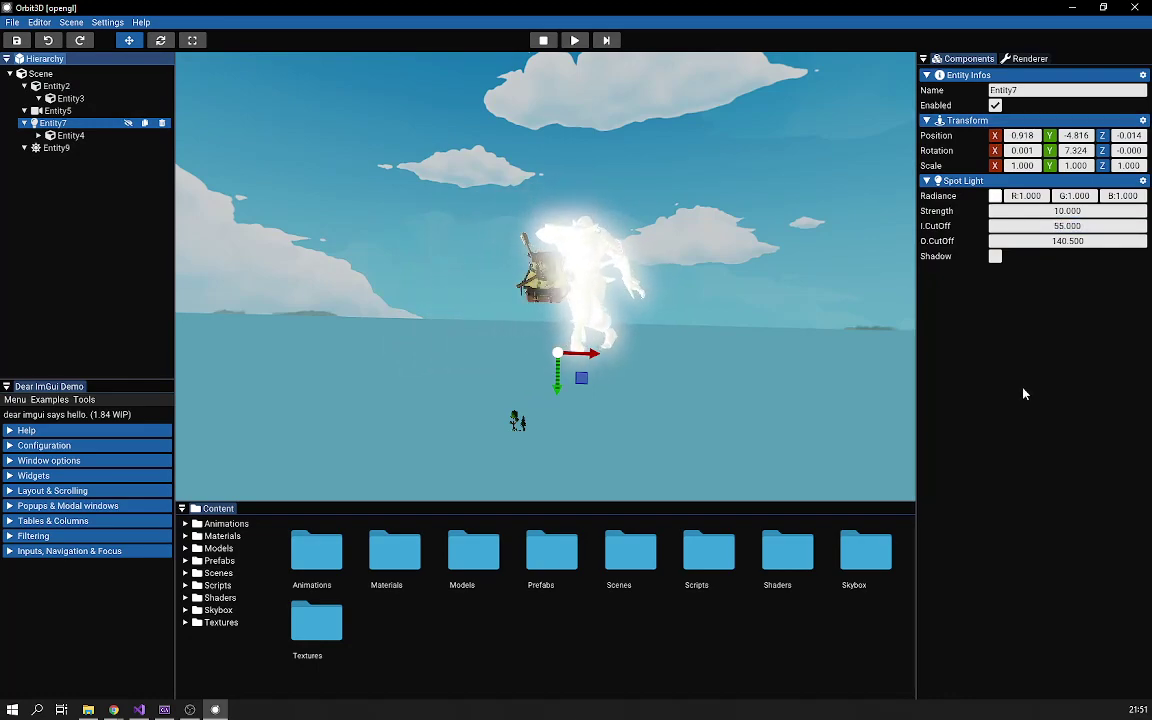
{"action": "right_click", "coordinate": [954, 291]}
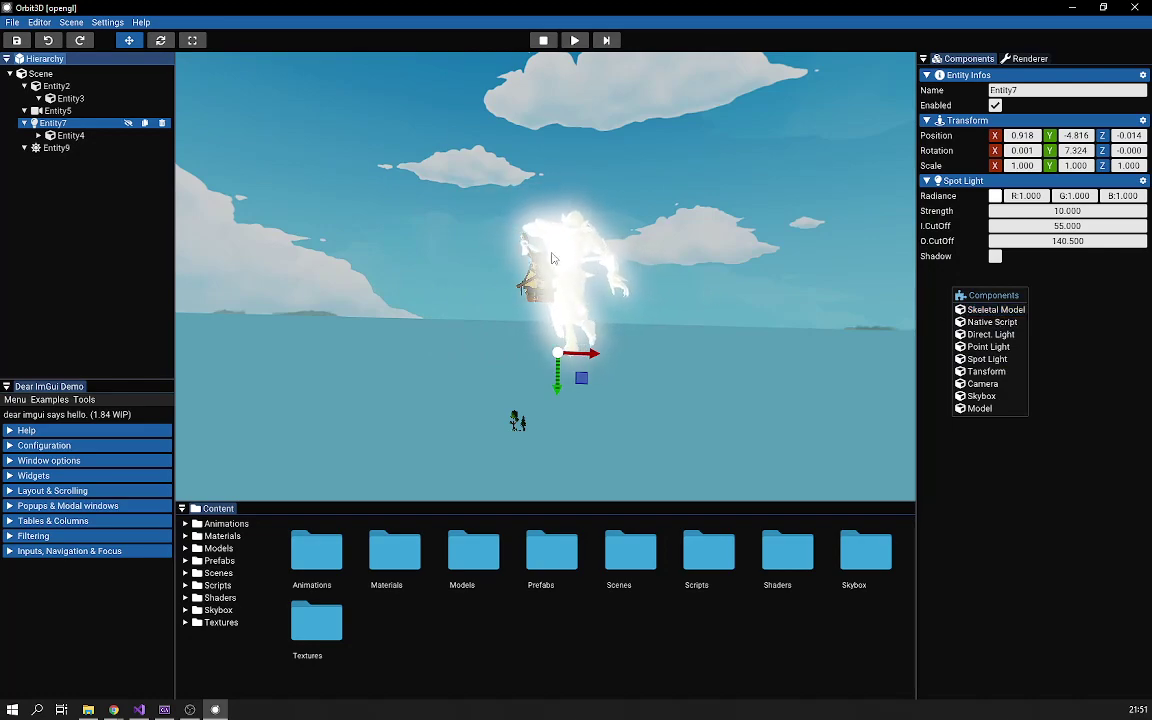
{"action": "left_click", "coordinate": [972, 409]}
{"action": "left_click", "coordinate": [1013, 286]}
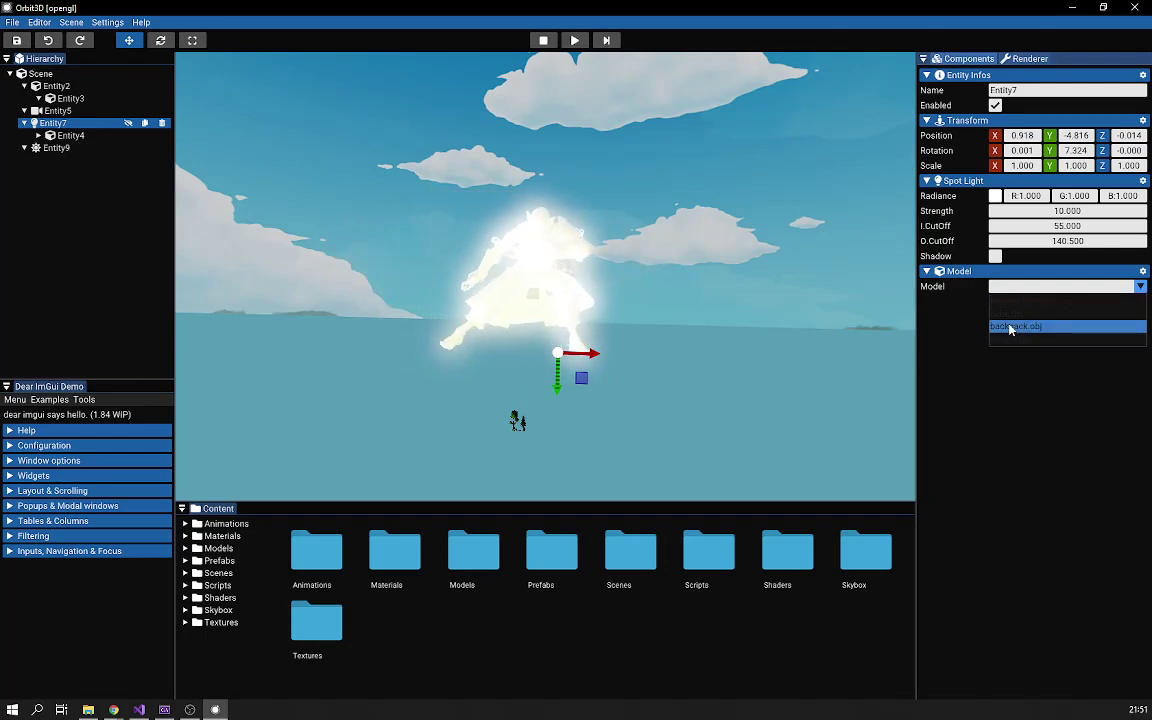
{"action": "left_click", "coordinate": [1024, 315]}
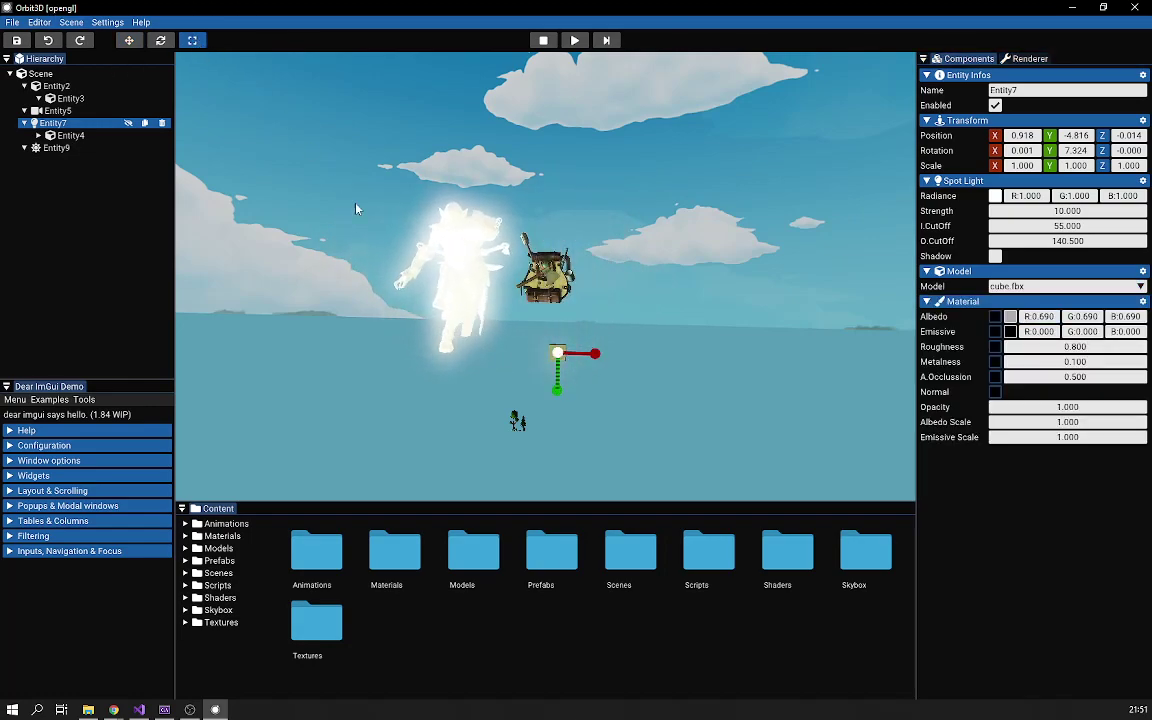
- Scale Entity7 uniformly to about 2.780 and shift it along its X axis to about X -3.189
{"action": "left_click_drag", "start_coordinate": [527, 352], "coordinate": [677, 453]}
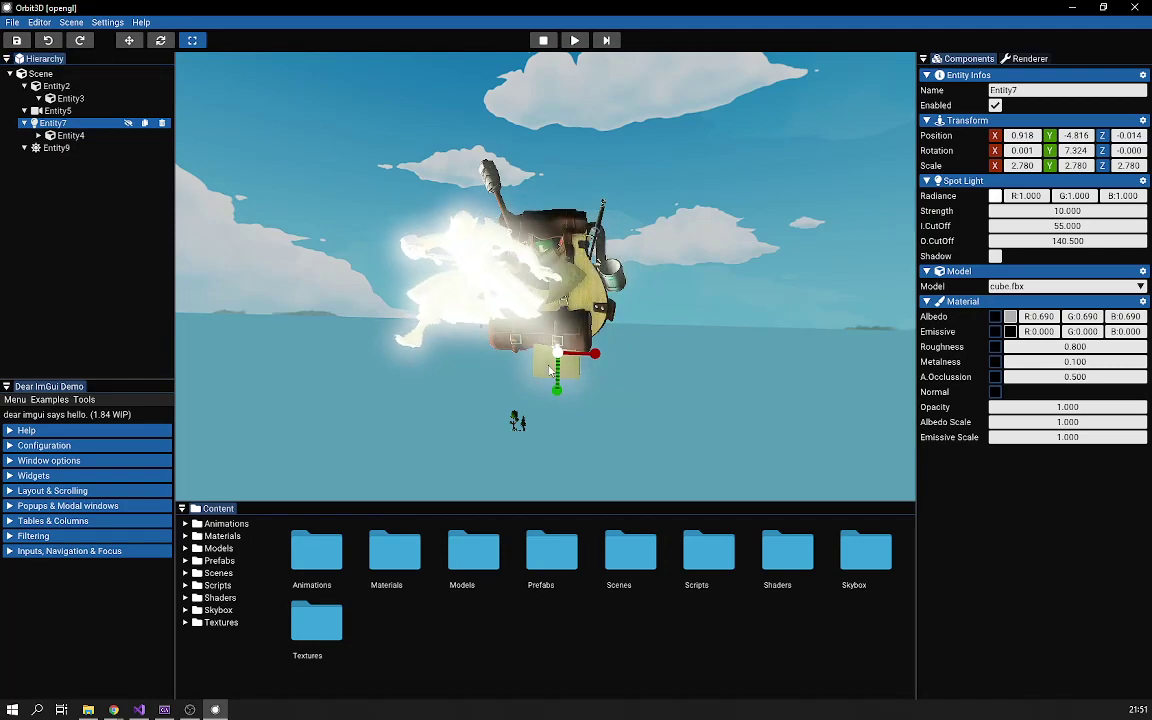
{"action": "left_click_drag", "start_coordinate": [601, 358], "coordinate": [528, 355]}
- Move Entity4, the backpack, to about X 6.784 and reparent it under Entity3
{"action": "left_click", "coordinate": [71, 135]}
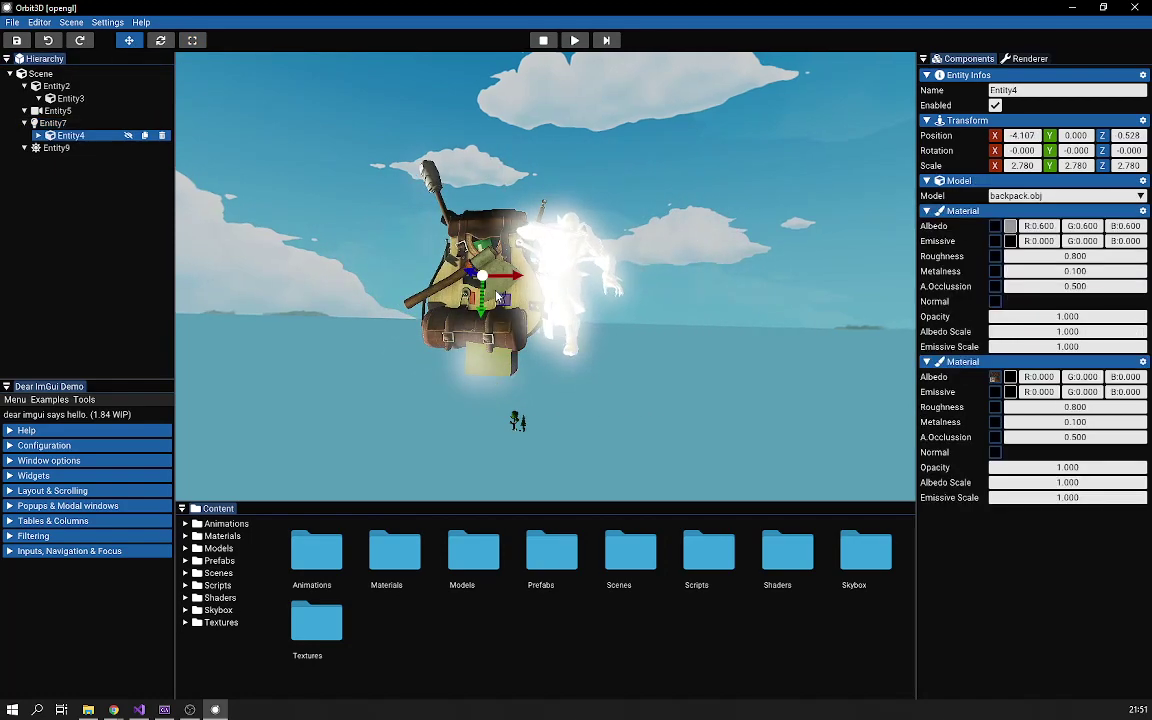
{"action": "left_click_drag", "start_coordinate": [515, 275], "coordinate": [688, 275]}
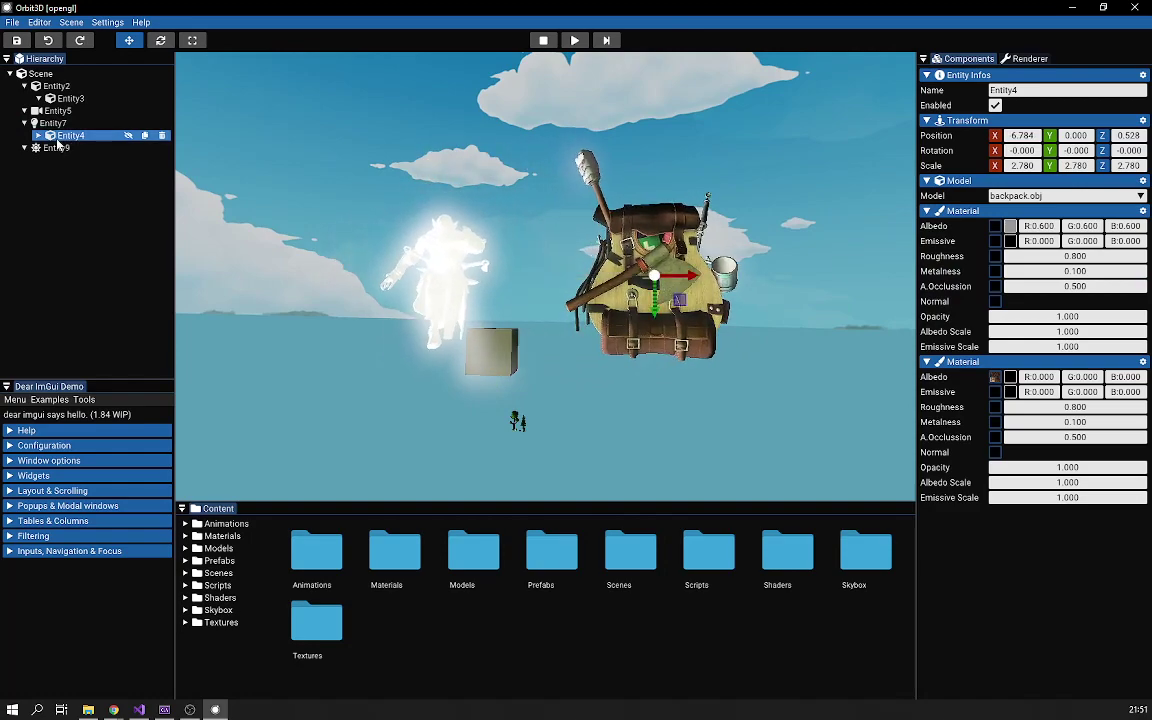
{"action": "left_click_drag", "start_coordinate": [68, 135], "coordinate": [57, 108]}
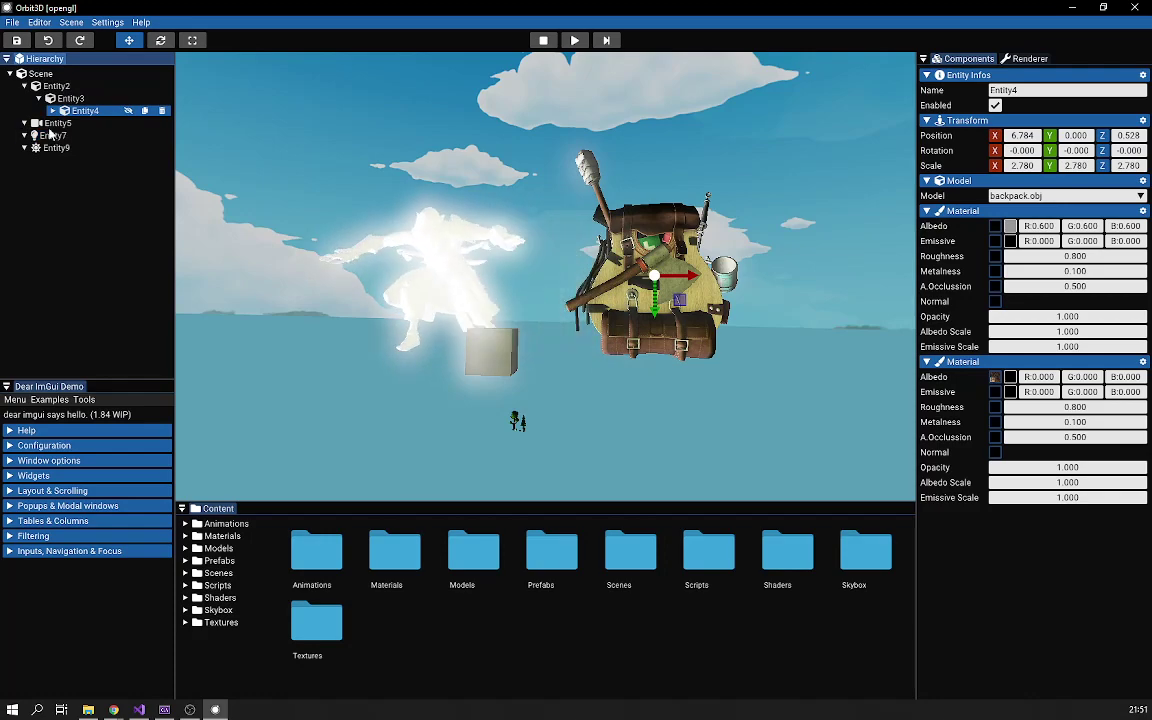
- Scale the Entity7 cube uniformly to about 7.117 and move it past the backpack to about X 13.291
{"action": "left_click", "coordinate": [502, 355]}
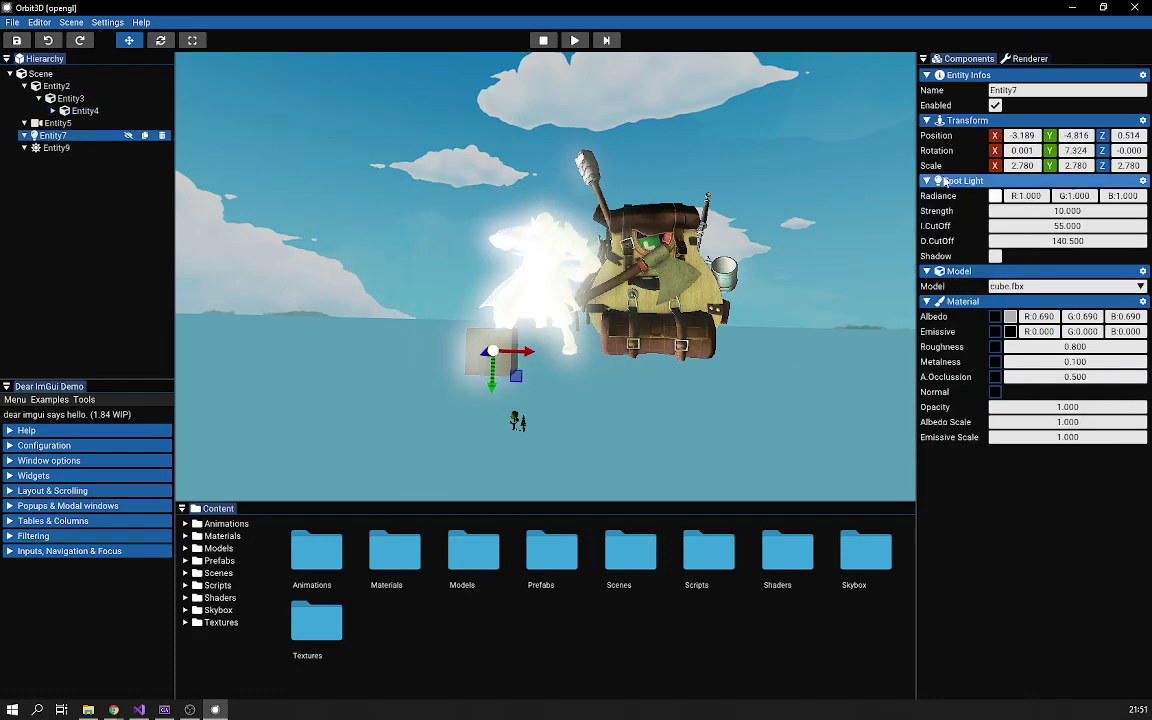
{"action": "middle_click_drag", "start_coordinate": [400, 420], "coordinate": [539, 398]}
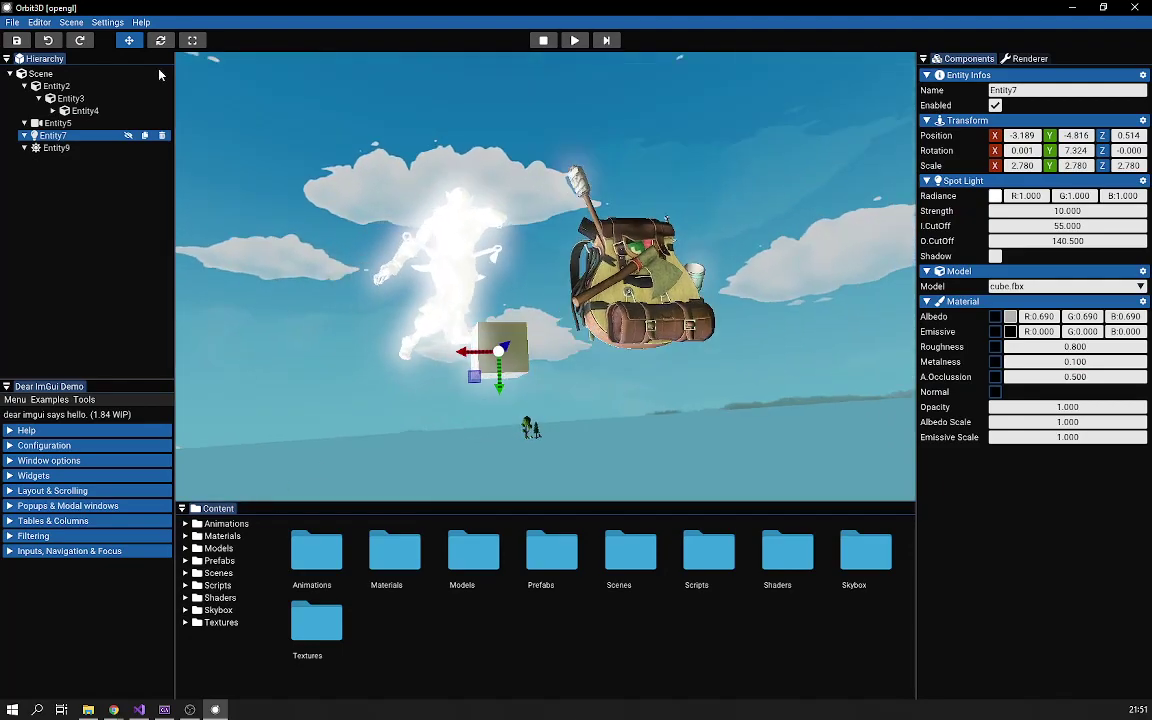
{"action": "left_click", "coordinate": [192, 40]}
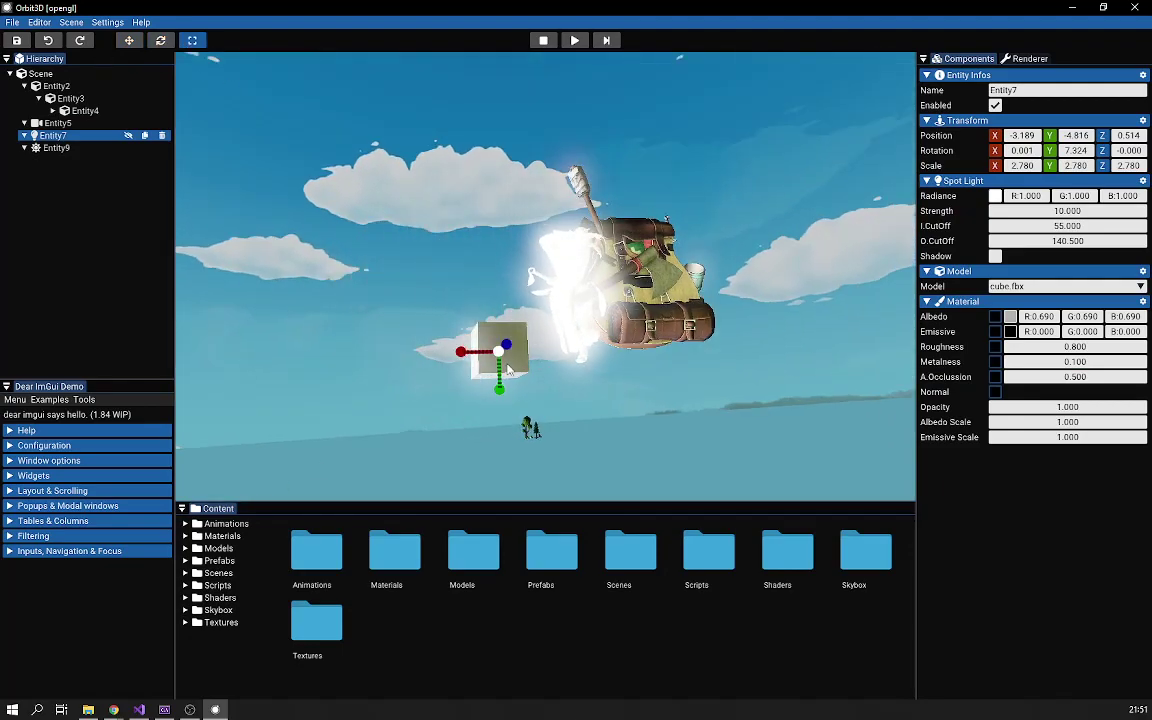
{"action": "left_click_drag", "start_coordinate": [531, 378], "coordinate": [607, 459]}
{"action": "middle_click_drag", "start_coordinate": [617, 387], "coordinate": [588, 349]}
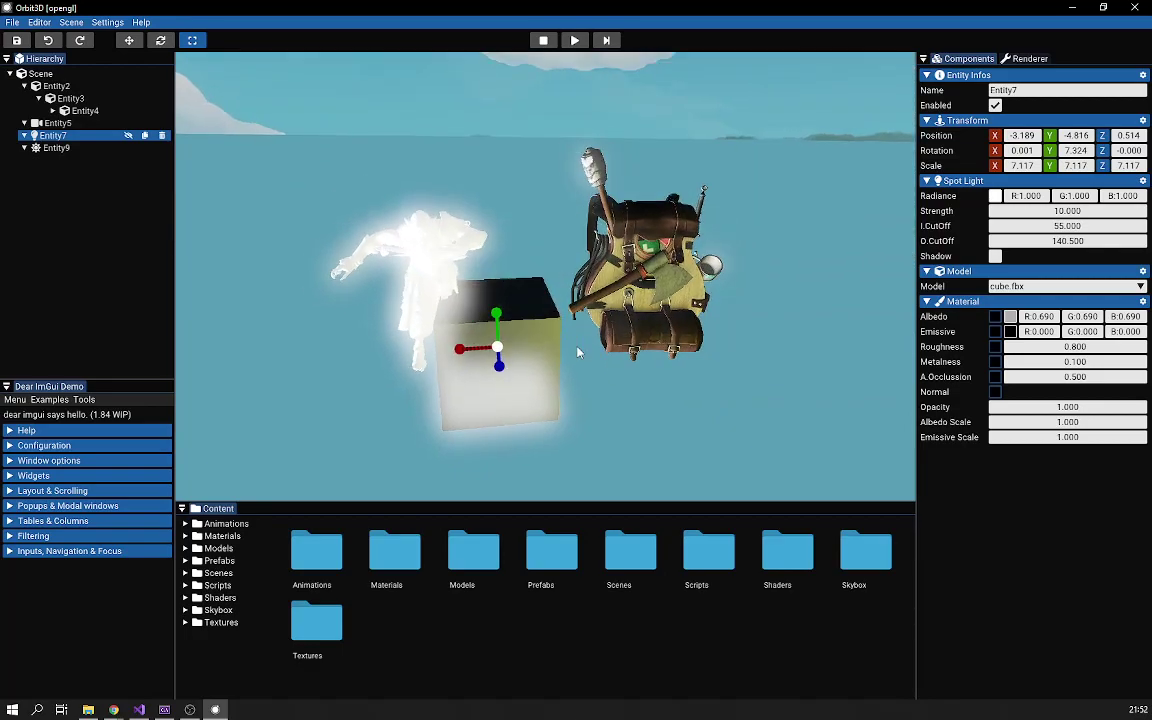
{"action": "left_click", "coordinate": [129, 40]}
{"action": "left_click_drag", "start_coordinate": [465, 350], "coordinate": [694, 346]}
{"action": "middle_click_drag", "start_coordinate": [694, 346], "coordinate": [608, 385]}
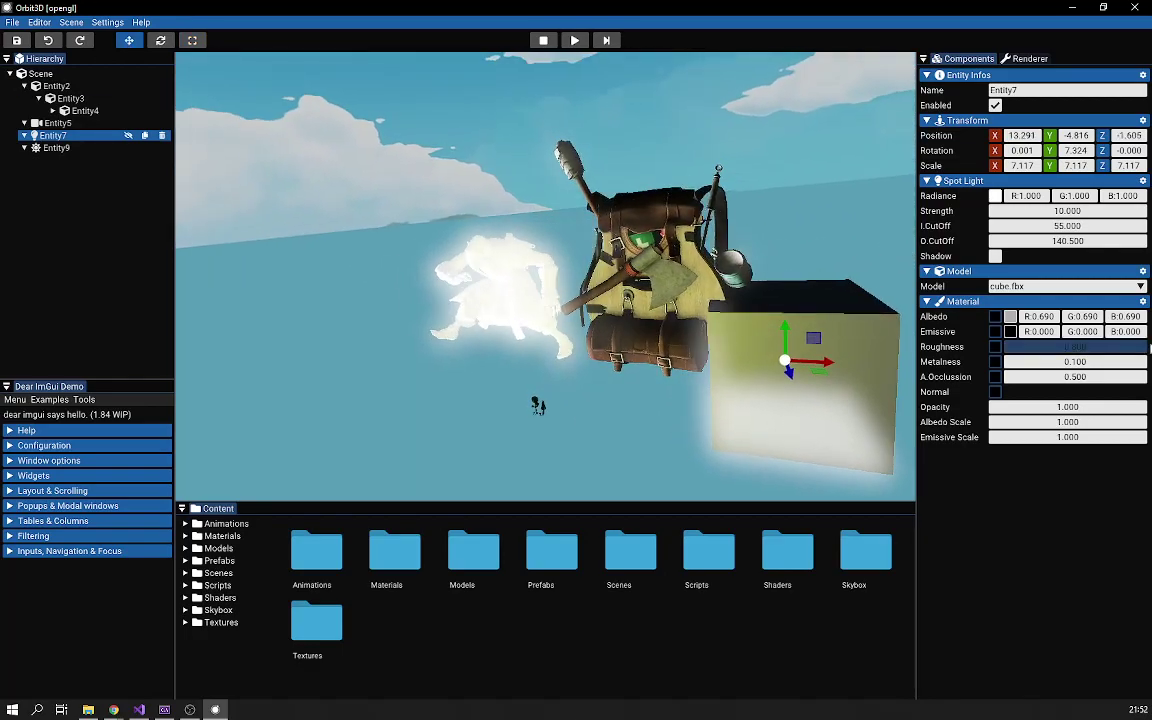
- Give the cube's material a white albedo of 1.000 per channel, roughness 0.430, metalness 1.000 and ambient occlusion 1.000
{"action": "left_click", "coordinate": [1010, 317]}
{"action": "left_click_drag", "start_coordinate": [1070, 337], "coordinate": [951, 331]}
{"action": "mouse_move", "coordinate": [913, 294]}
{"action": "left_mouse_down"}
{"action": "mouse_move", "coordinate": [1065, 269]}
{"action": "mouse_move", "coordinate": [925, 275]}
{"action": "left_mouse_up"}
{"action": "left_click_drag", "start_coordinate": [822, 337], "coordinate": [797, 369]}
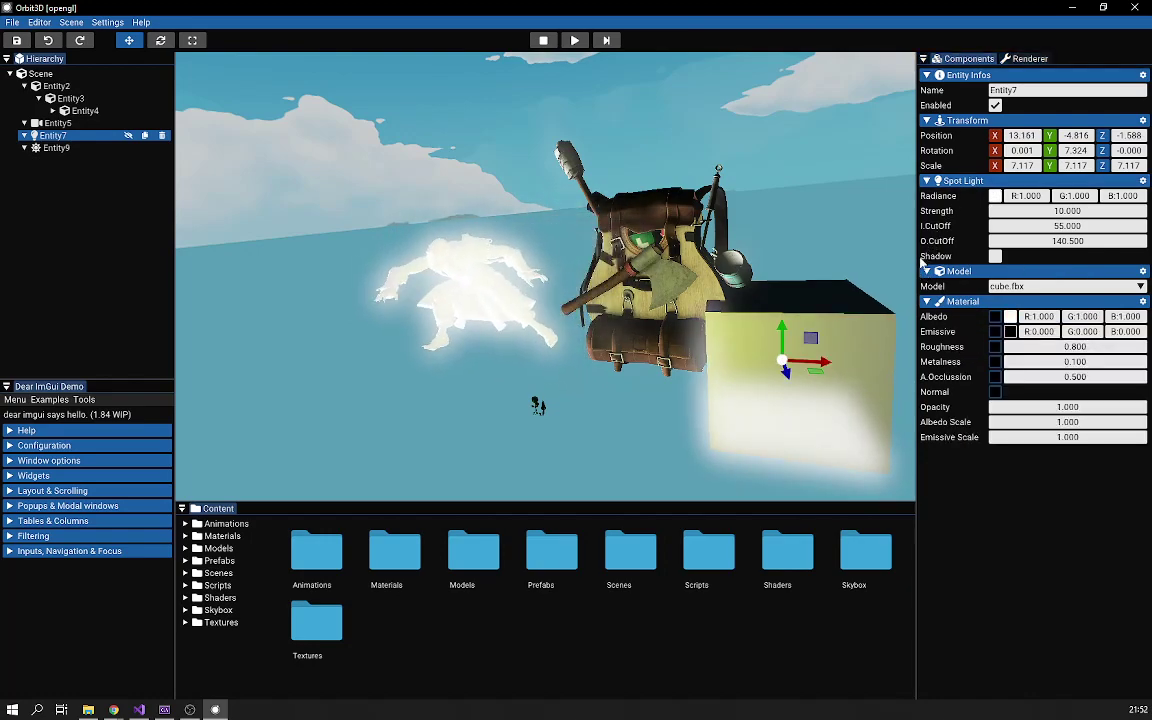
{"action": "left_click", "coordinate": [666, 375]}
{"action": "left_click", "coordinate": [797, 350]}
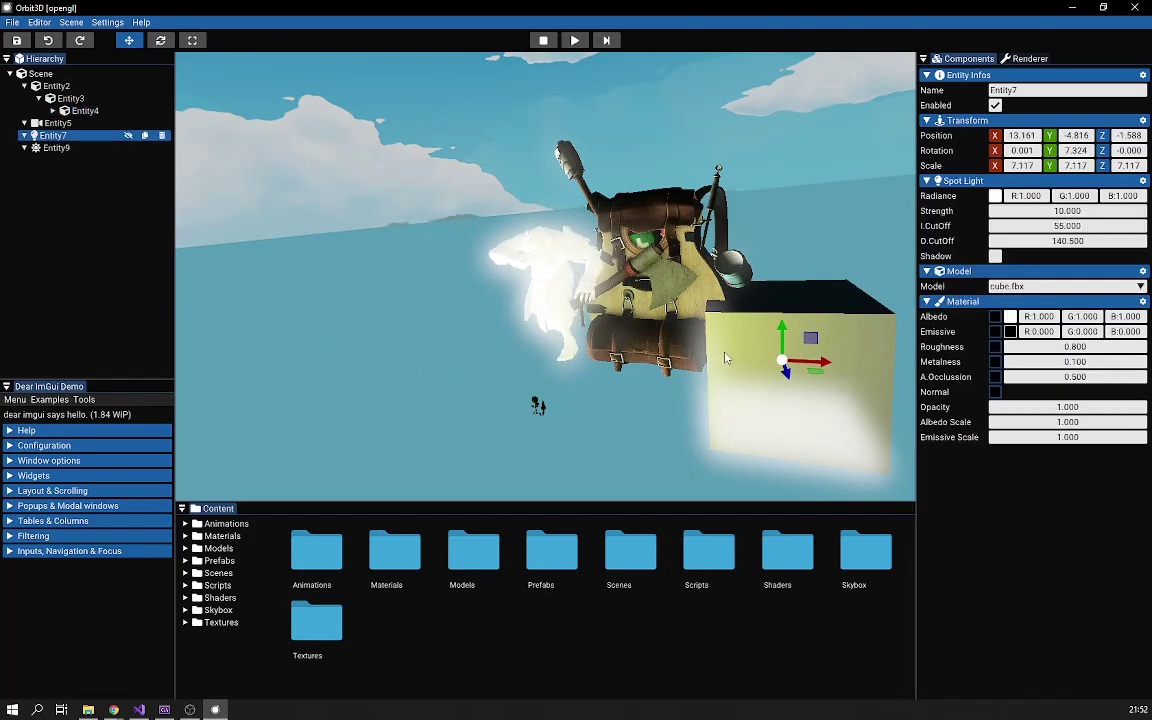
{"action": "scroll", "coordinate": [802, 379], "scroll_direction": "down", "scroll_amount": 2}
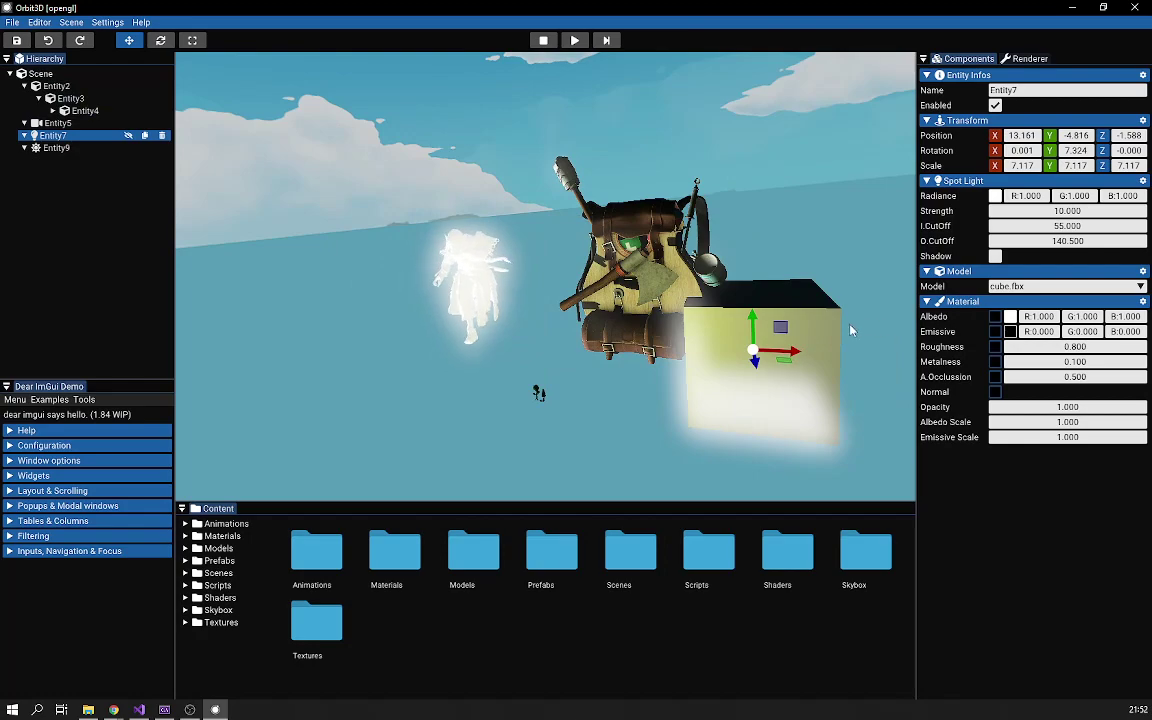
{"action": "mouse_move", "coordinate": [1054, 362]}
{"action": "left_mouse_down"}
{"action": "mouse_move", "coordinate": [1120, 362]}
{"action": "mouse_move", "coordinate": [1094, 350]}
{"action": "mouse_move", "coordinate": [1062, 346]}
{"action": "mouse_move", "coordinate": [1133, 374]}
{"action": "left_mouse_up"}
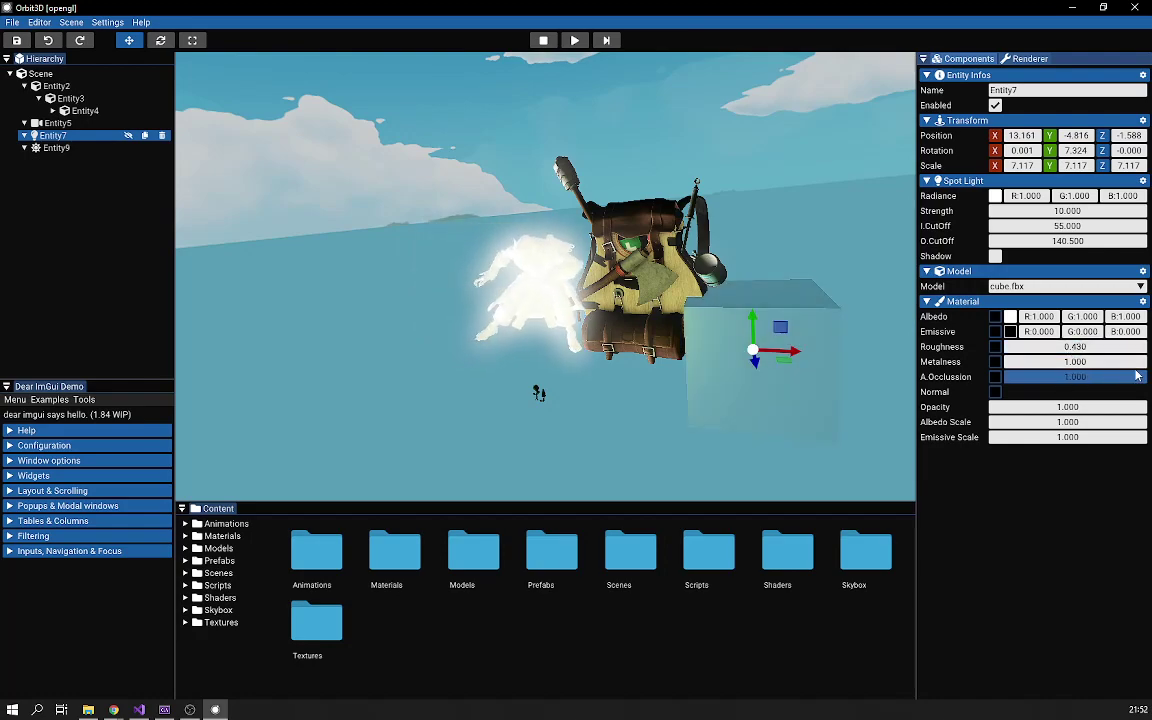
- Move the cube up and across the scene to about X 10.674, Y 9.619, Z -1.268
{"action": "left_click_drag", "start_coordinate": [810, 364], "coordinate": [426, 366]}
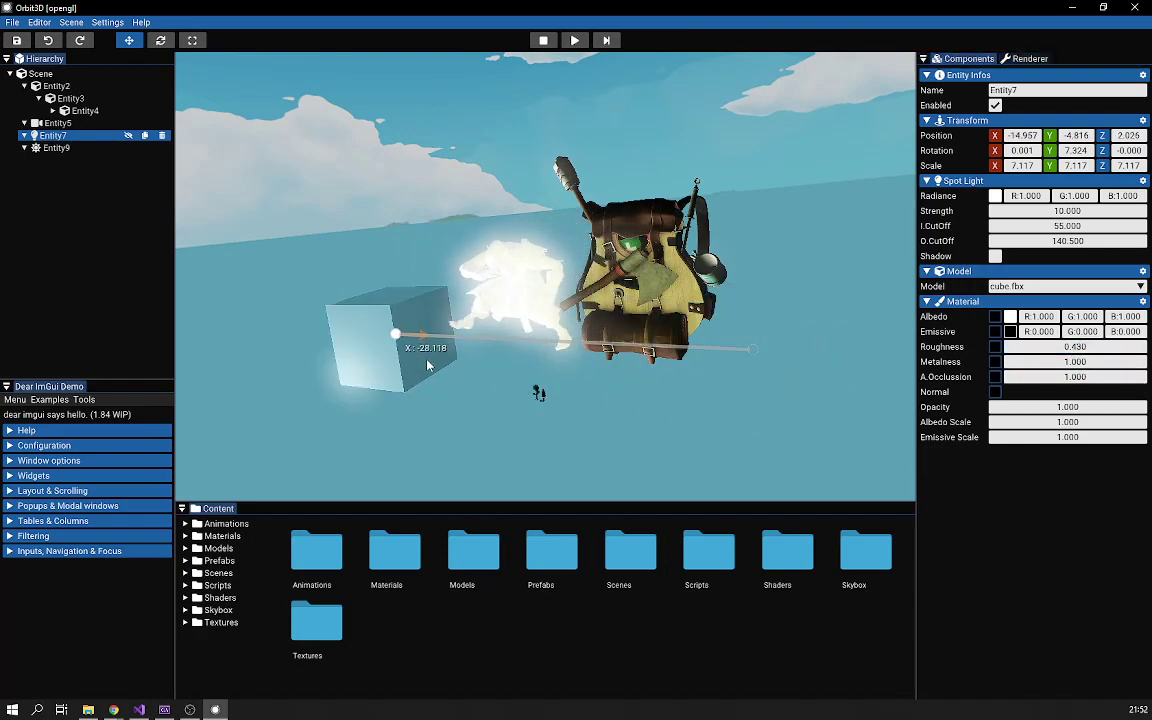
{"action": "left_click_drag", "start_coordinate": [413, 303], "coordinate": [404, 154]}
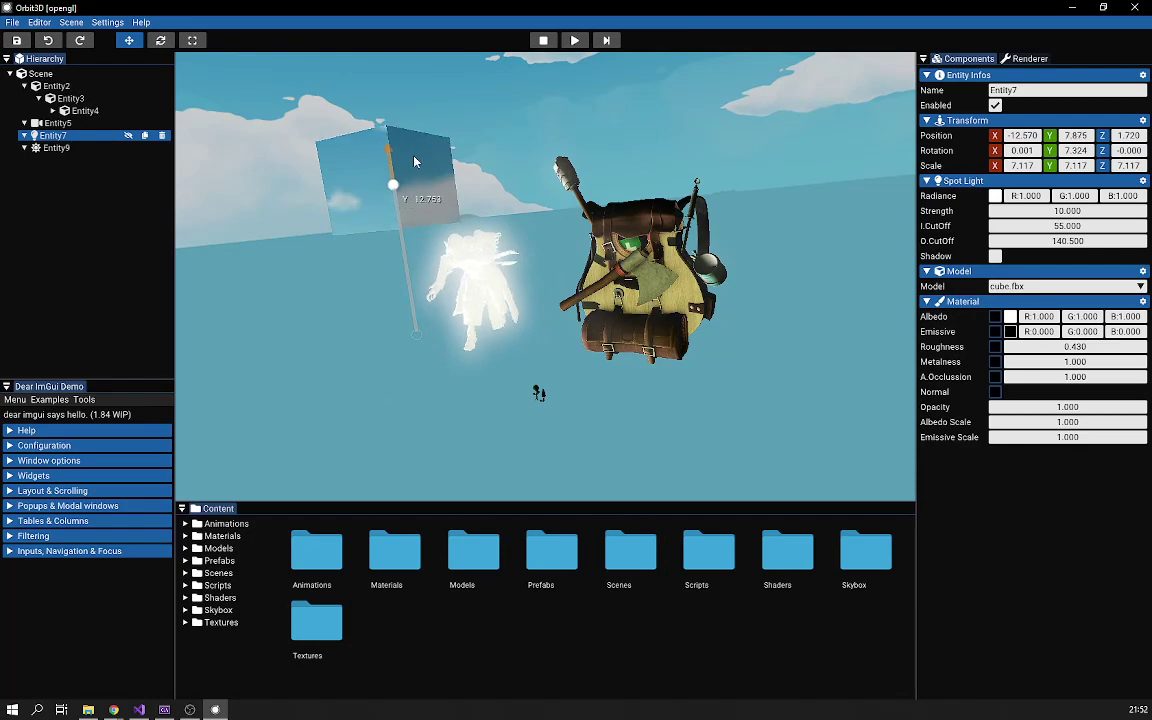
{"action": "middle_click_drag", "start_coordinate": [419, 178], "coordinate": [590, 230]}
{"action": "left_click_drag", "start_coordinate": [322, 182], "coordinate": [698, 131]}
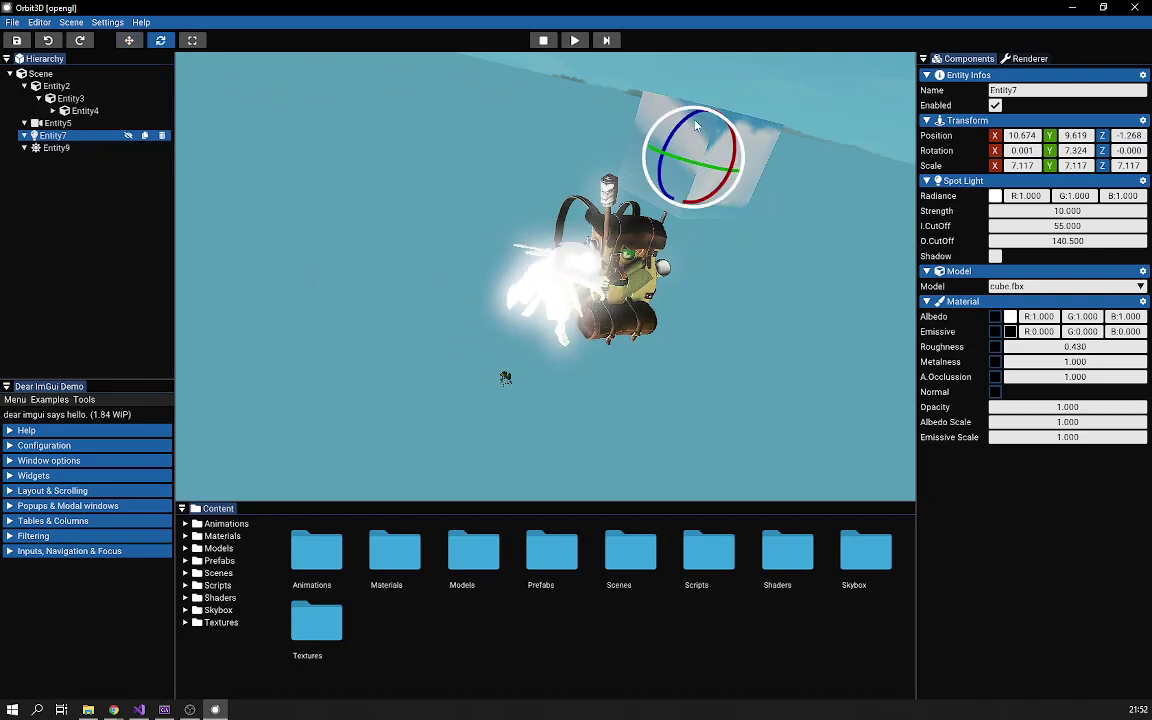
- Rotate the cube to about -9.149 around Y and set its material roughness to 0.280
{"action": "left_click_drag", "start_coordinate": [712, 170], "coordinate": [695, 191]}
{"action": "middle_click_drag", "start_coordinate": [856, 277], "coordinate": [748, 309]}
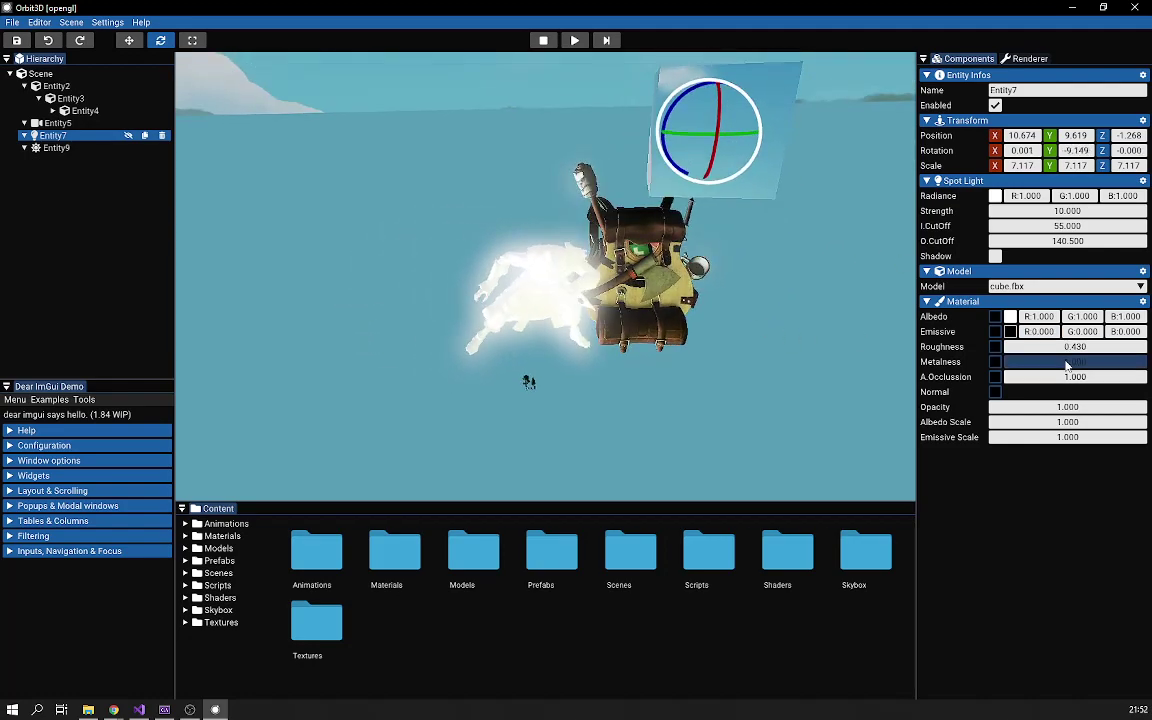
{"action": "left_click_drag", "start_coordinate": [1090, 349], "coordinate": [1117, 356]}
{"action": "middle_click_drag", "start_coordinate": [497, 322], "coordinate": [642, 278]}
- Set Entity2's animation speed to about 1.620 and switch its skeletal model to wallking_boy.dae
{"action": "left_click", "coordinate": [555, 225]}
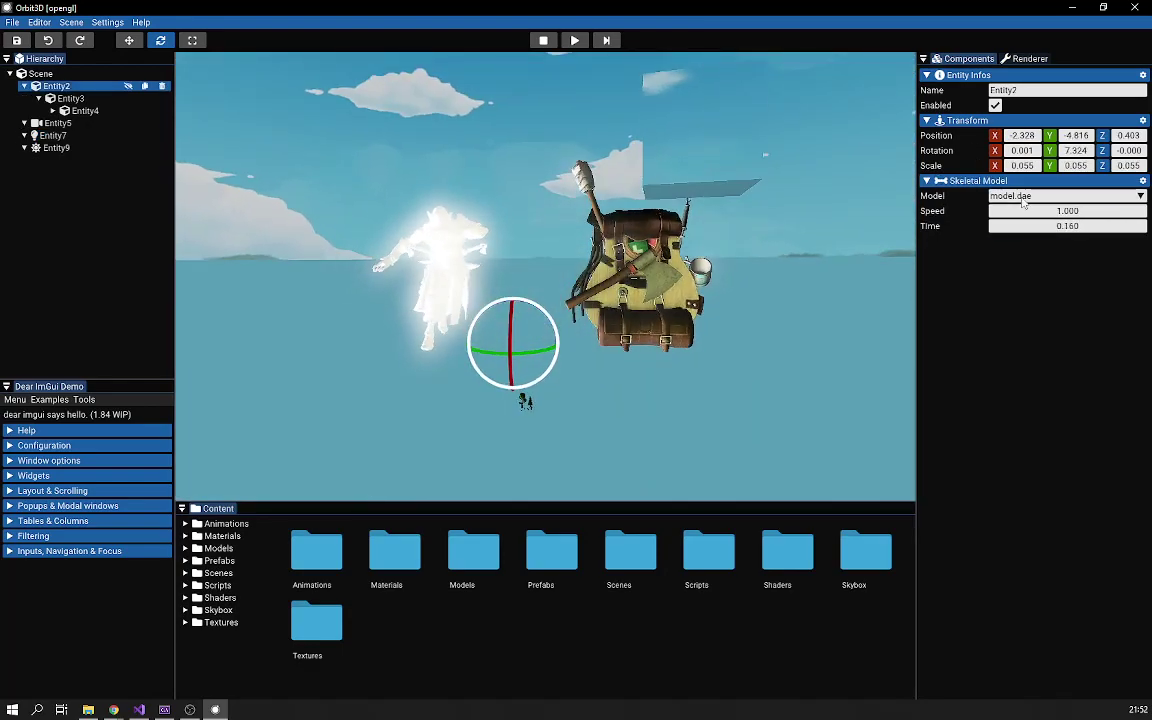
{"action": "mouse_move", "coordinate": [1051, 215]}
{"action": "left_mouse_down"}
{"action": "mouse_move", "coordinate": [1145, 220]}
{"action": "mouse_move", "coordinate": [1061, 233]}
{"action": "left_mouse_up"}
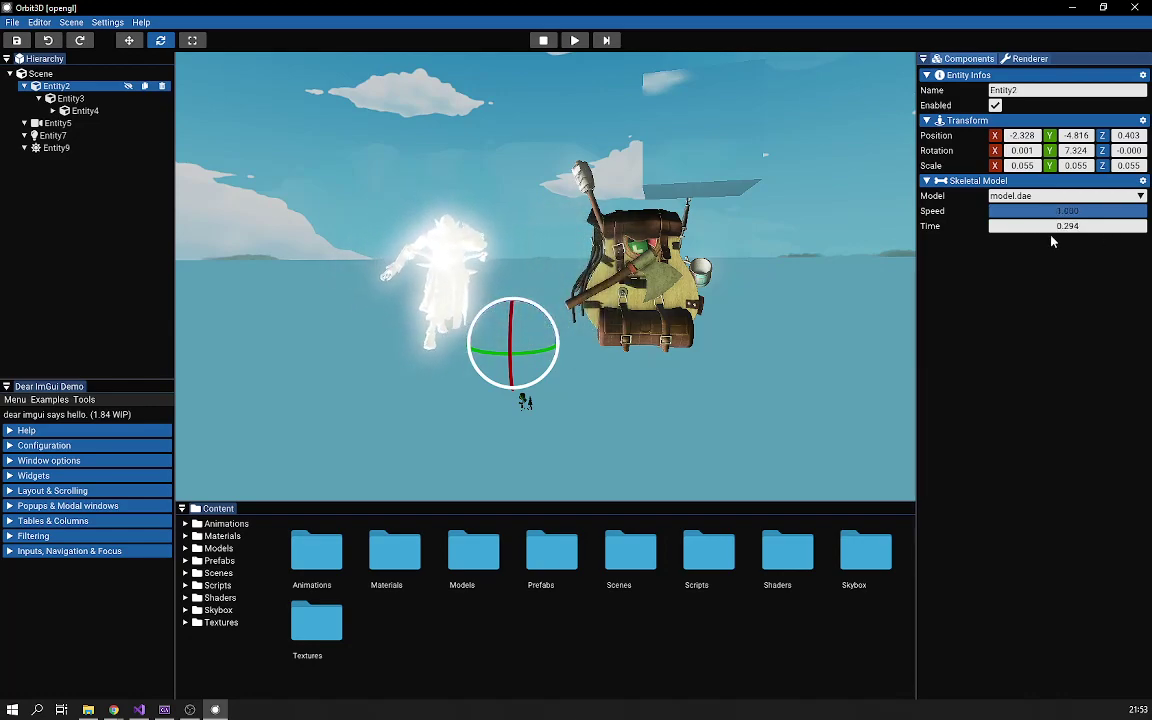
{"action": "left_click", "coordinate": [1041, 196]}
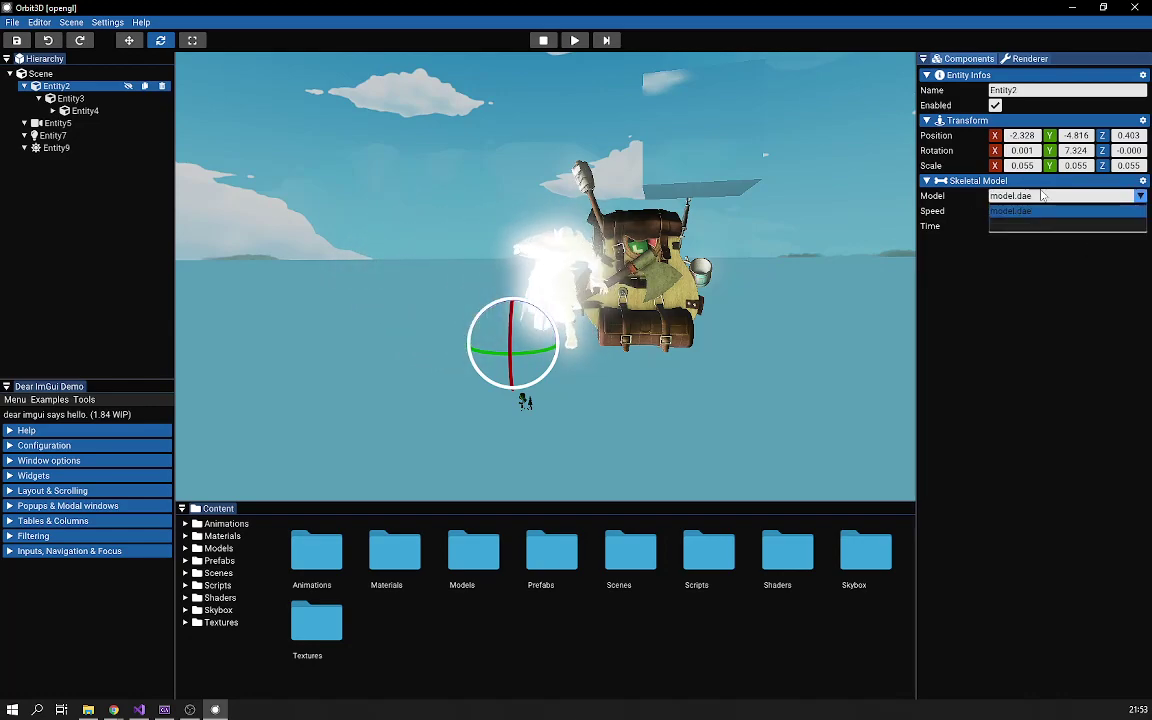
{"action": "left_click", "coordinate": [1012, 224]}
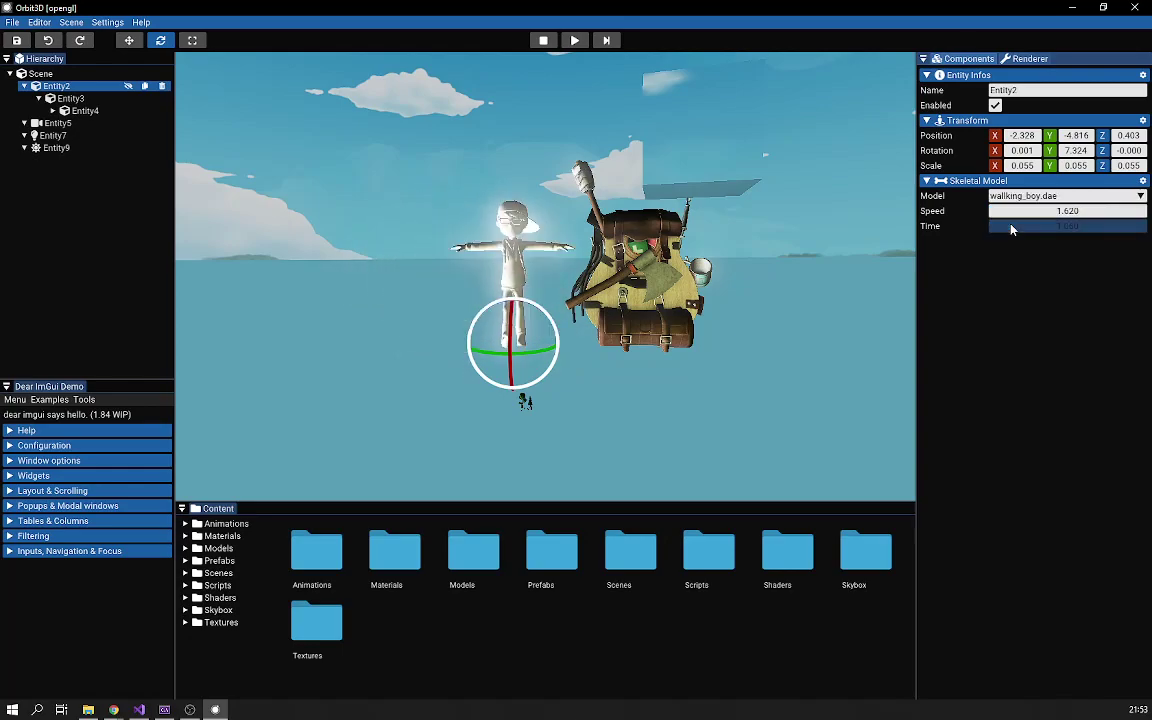
{"action": "scroll", "coordinate": [490, 247], "scroll_direction": "up", "scroll_amount": 6}
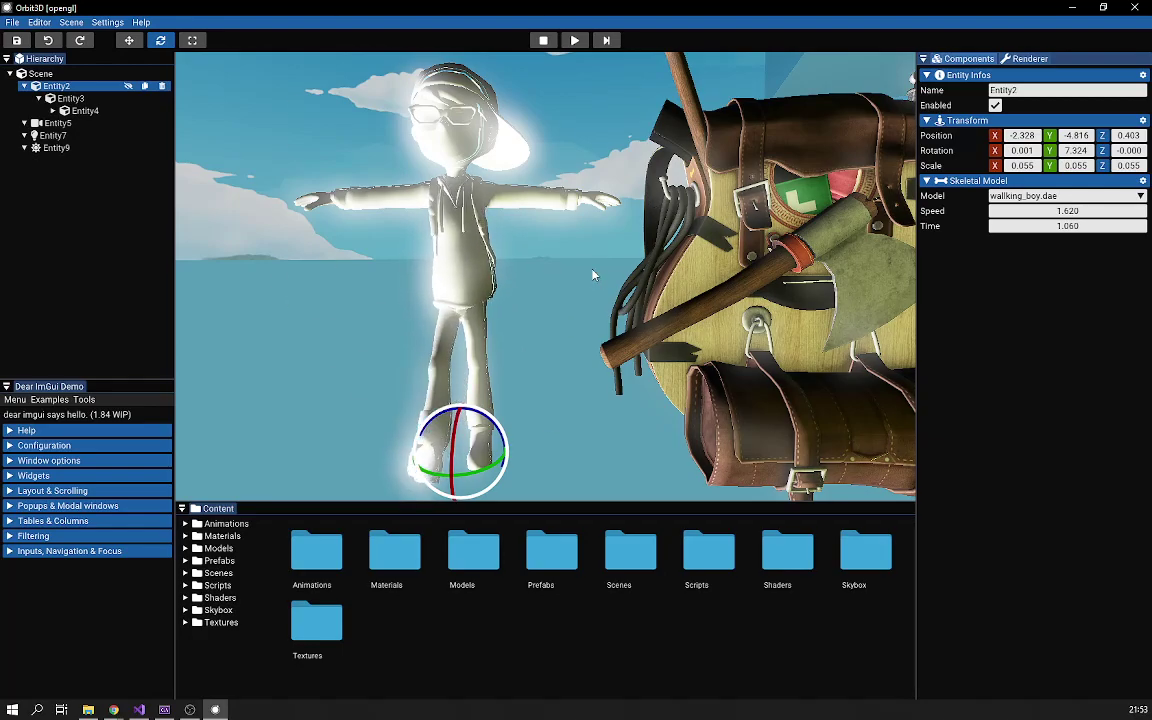
{"action": "scroll", "coordinate": [618, 306], "scroll_direction": "down", "scroll_amount": 2}
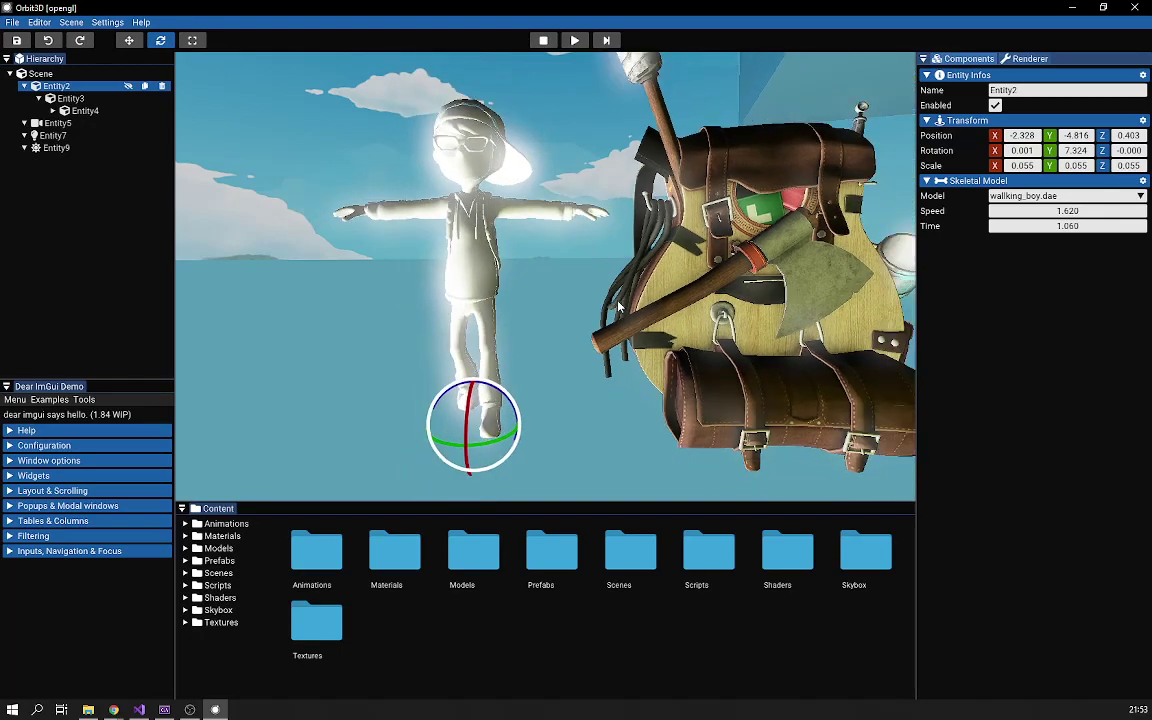
- Switch Entity2's skeletal model to model.dae and set its animation speed to 2.500
{"action": "left_click", "coordinate": [1012, 212]}
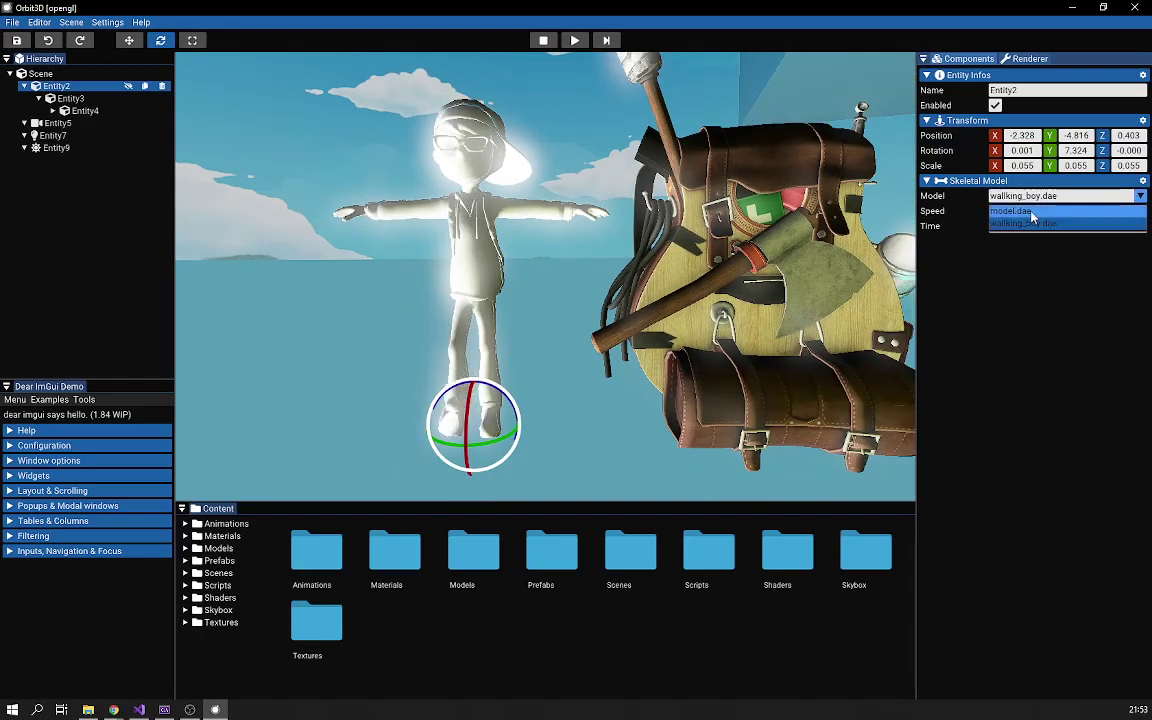
{"action": "left_click_drag", "start_coordinate": [1090, 212], "coordinate": [835, 228]}
{"action": "left_click_drag", "start_coordinate": [947, 227], "coordinate": [1118, 239]}
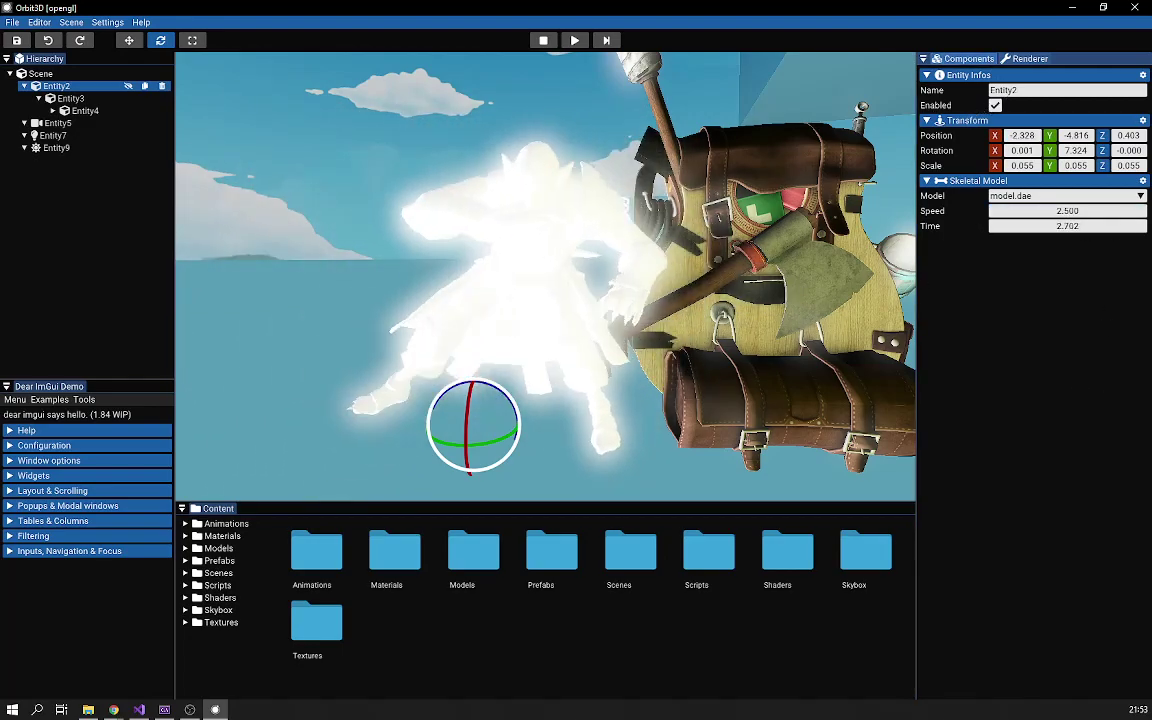
- Inspect Entity5 and Entity7, and adjust the strength of Entity9's directional light to about 10.100
{"action": "left_click", "coordinate": [47, 123]}
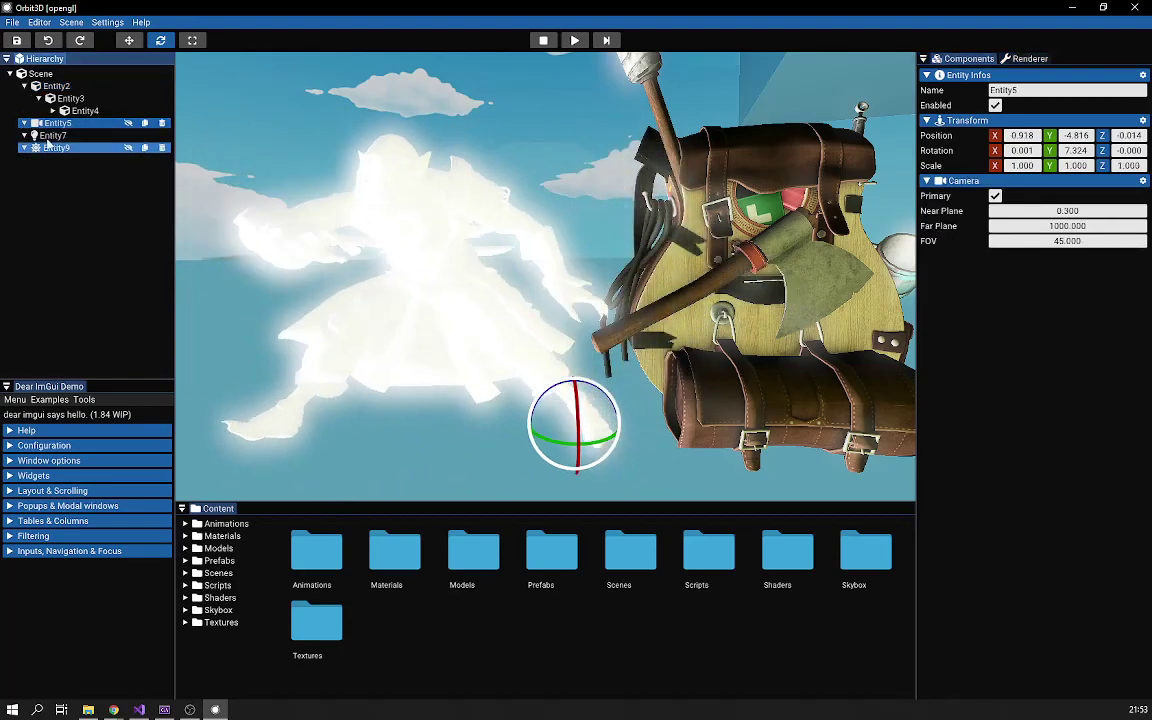
{"action": "left_click", "coordinate": [53, 135]}
{"action": "left_click", "coordinate": [57, 148]}
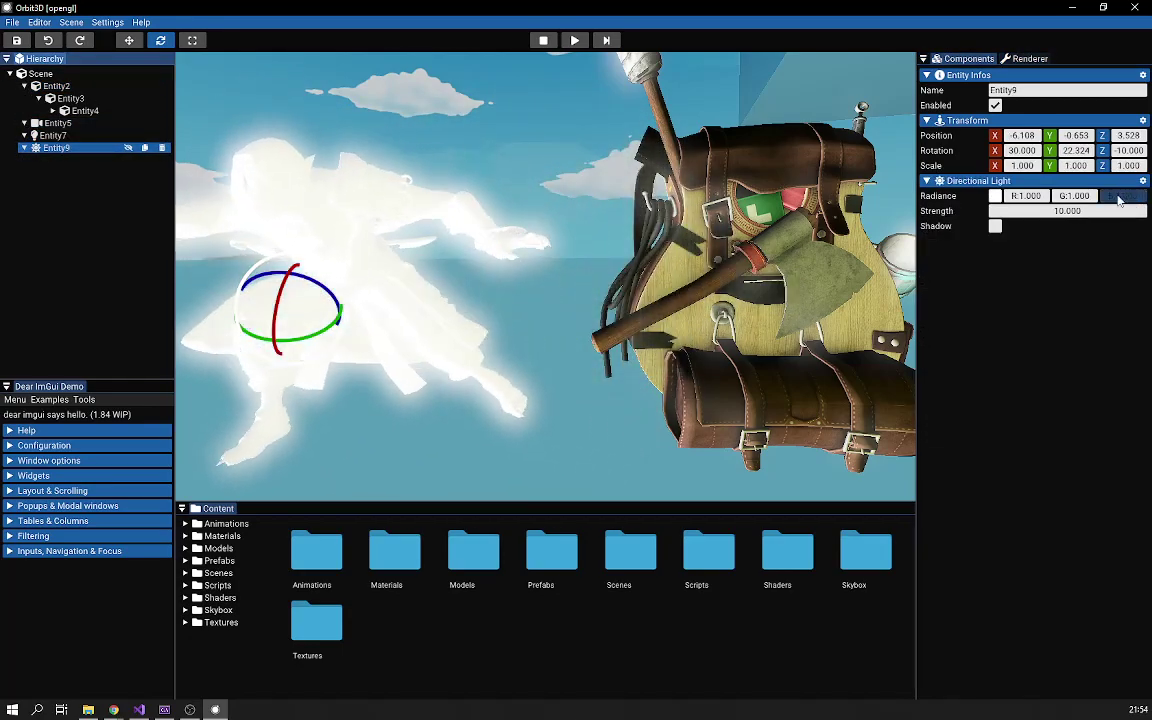
{"action": "left_click_drag", "start_coordinate": [1150, 211], "coordinate": [988, 216]}
{"action": "scroll", "coordinate": [715, 267], "scroll_direction": "down", "scroll_amount": 3}
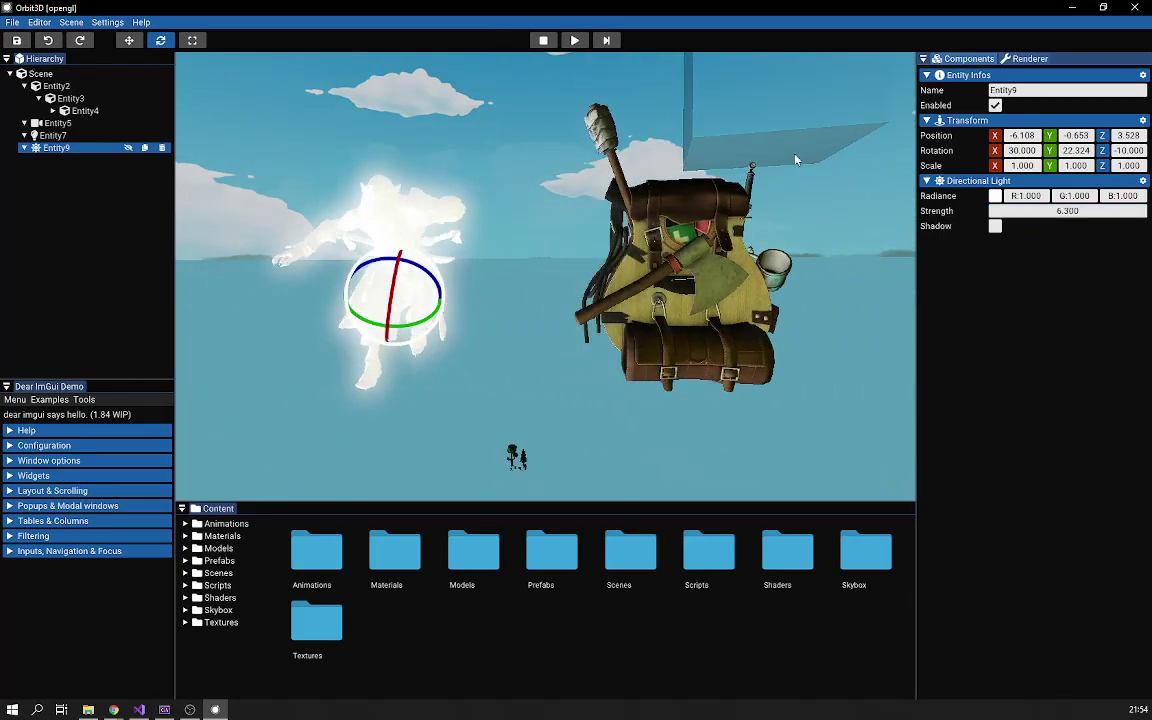
{"action": "left_click_drag", "start_coordinate": [1050, 212], "coordinate": [1075, 214]}
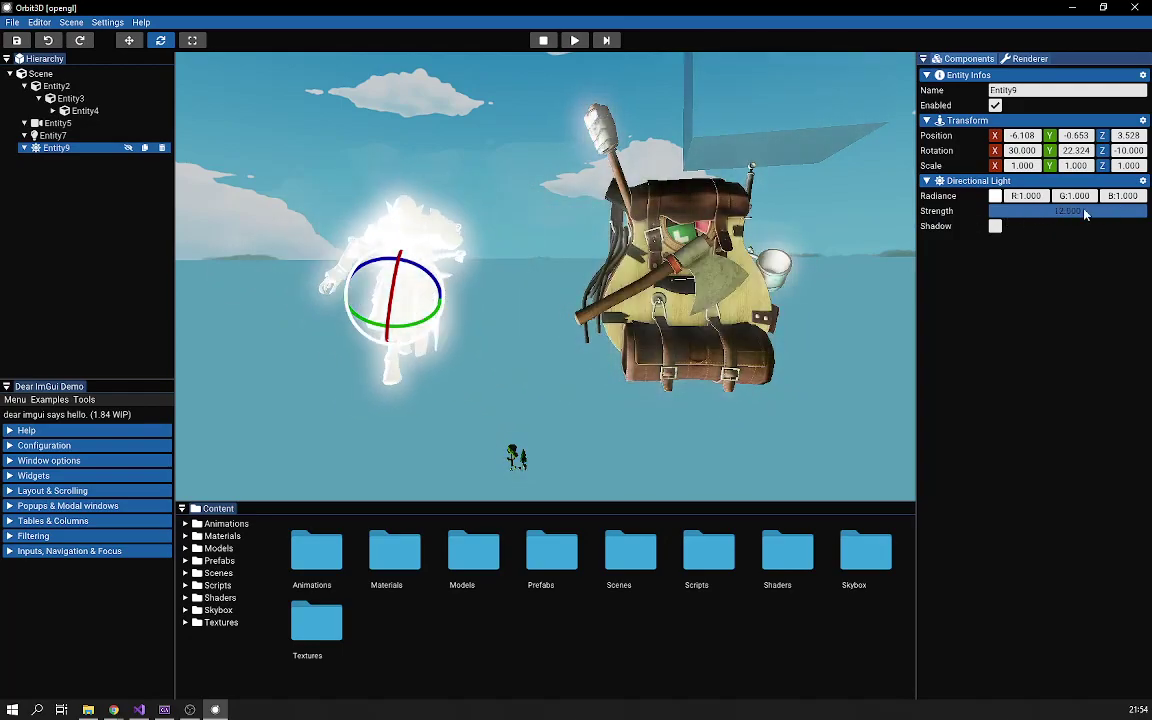
- Rotate Entity9's directional light, trying about X 5.000 and Y 17.624 and further angles, and select the cube
{"action": "left_click_drag", "start_coordinate": [1065, 150], "coordinate": [861, 140]}
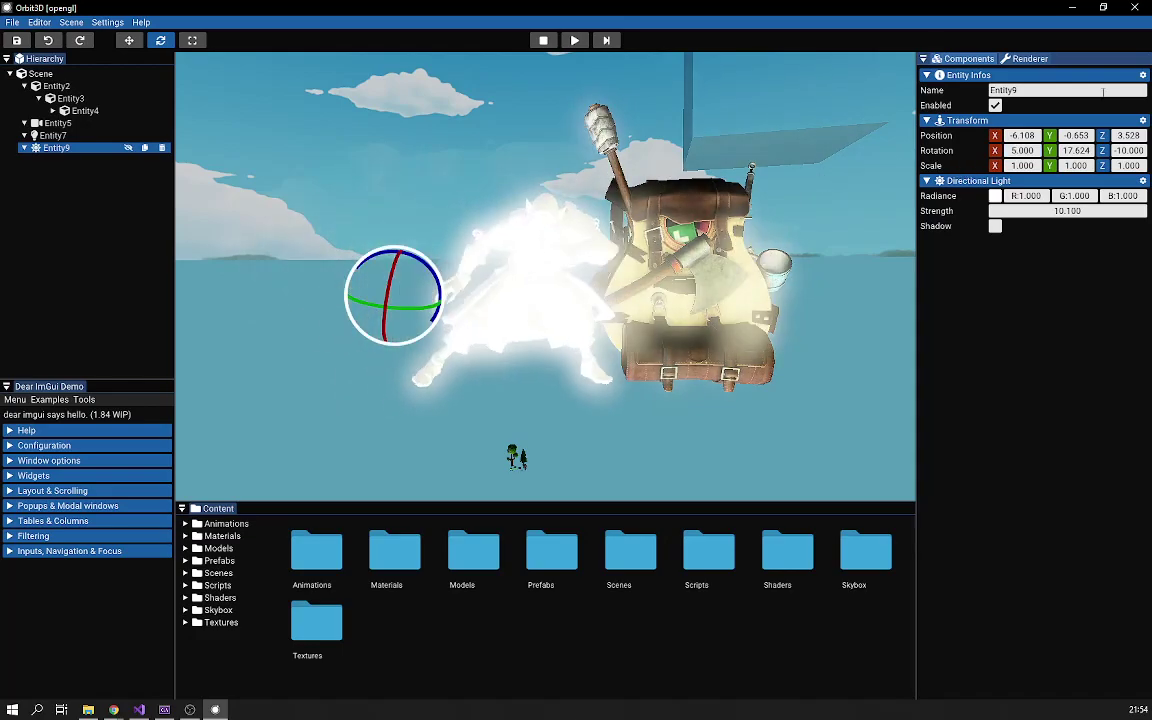
{"action": "left_click_drag", "start_coordinate": [1120, 150], "coordinate": [816, 298]}
{"action": "scroll", "coordinate": [800, 292], "scroll_direction": "down", "scroll_amount": 3}
{"action": "middle_click_drag", "start_coordinate": [761, 281], "coordinate": [791, 235]}
{"action": "left_click_drag", "start_coordinate": [1020, 155], "coordinate": [1085, 151]}
{"action": "middle_click_drag", "start_coordinate": [602, 189], "coordinate": [705, 191]}
{"action": "left_click", "coordinate": [658, 202]}
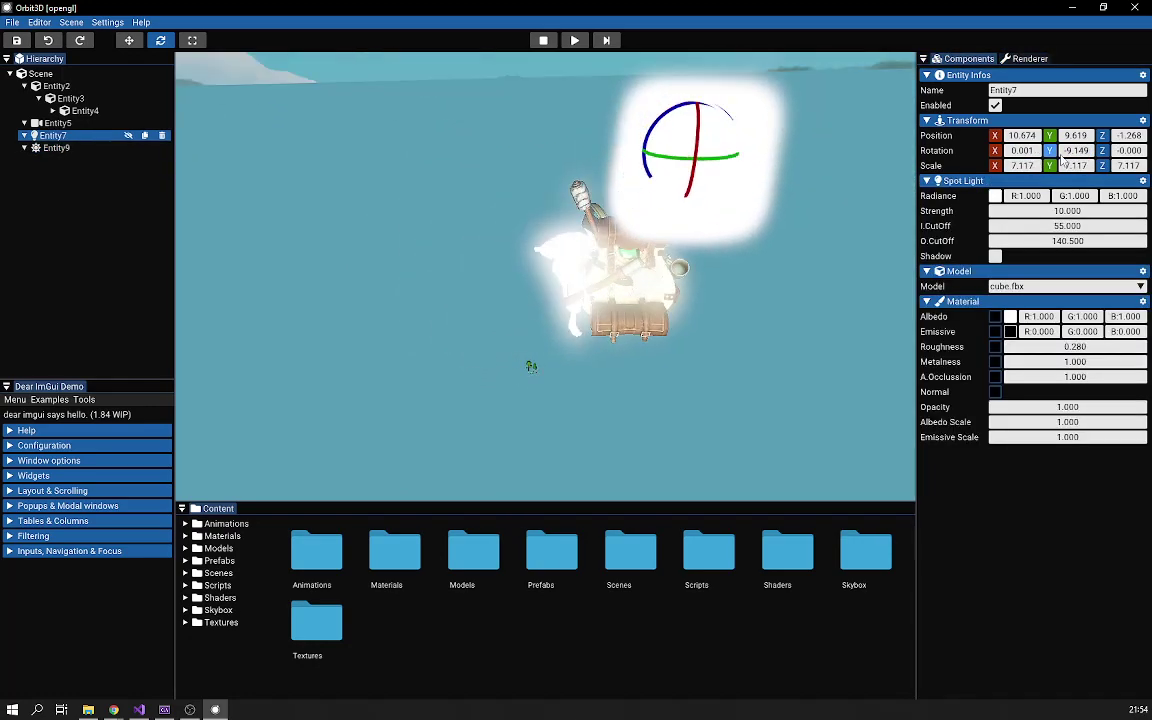
- Select the backpack entity and view the list of components that can be added to it
{"action": "middle_click_drag", "start_coordinate": [775, 233], "coordinate": [644, 276]}
{"action": "left_click", "coordinate": [644, 276]}
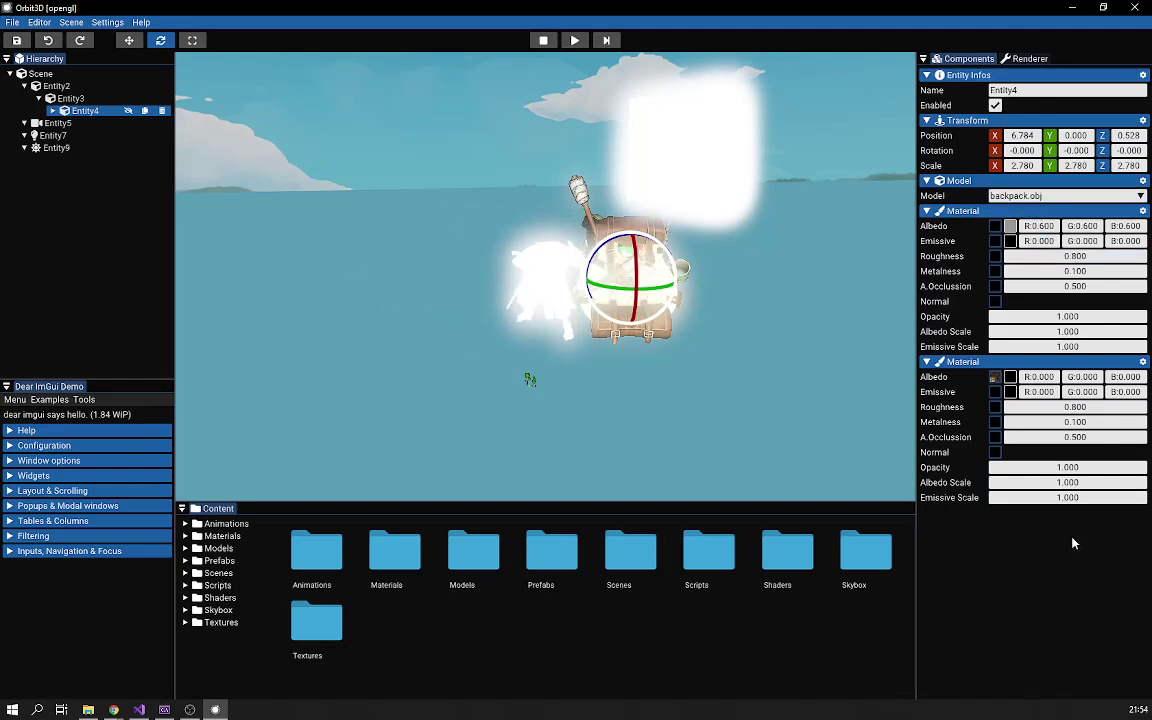
{"action": "right_click", "coordinate": [1106, 548]}
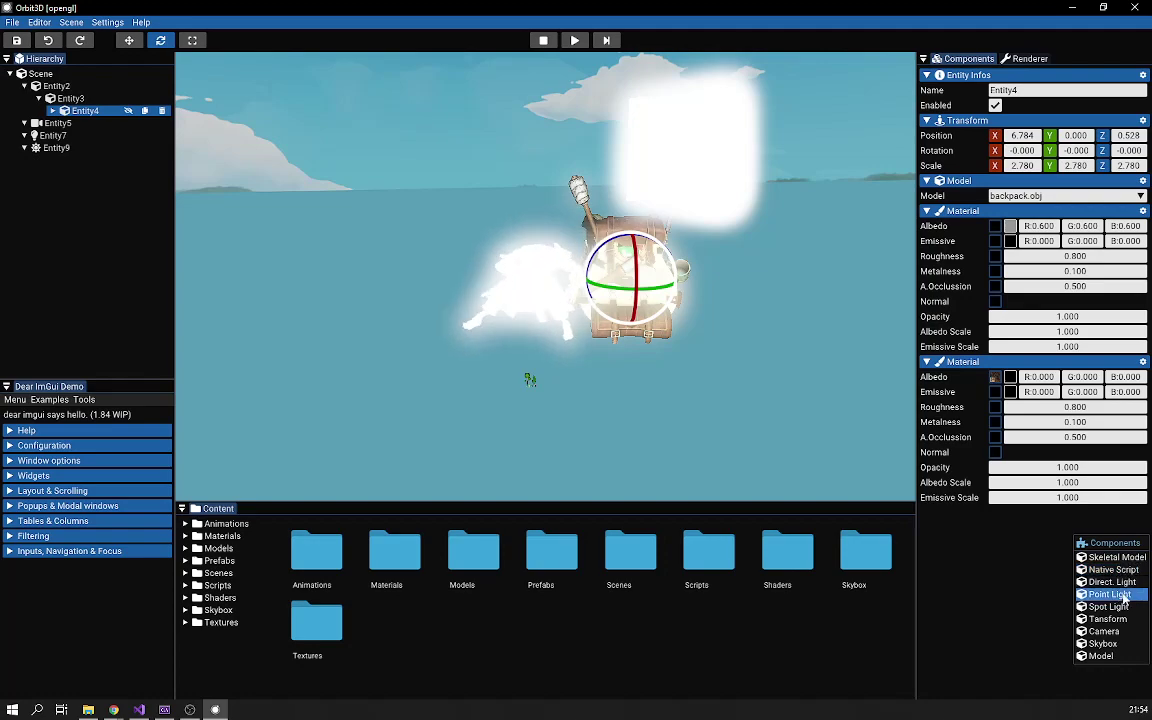
{"action": "left_click", "coordinate": [1004, 551]}
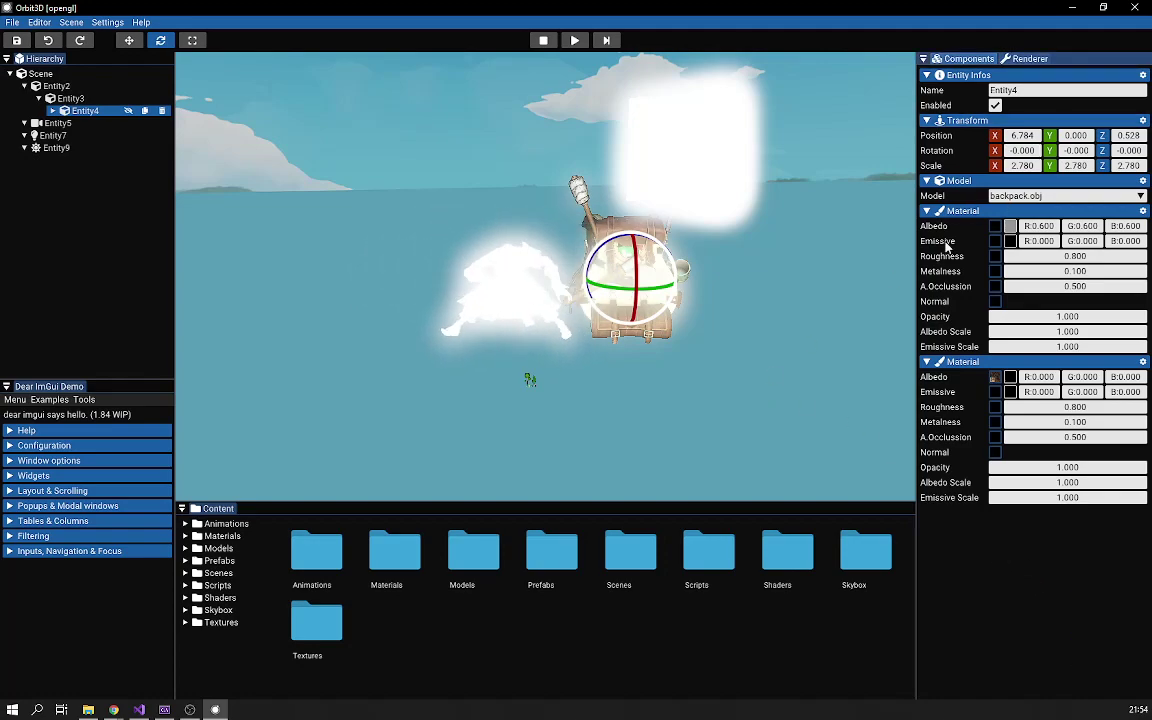
{"action": "middle_click_drag", "start_coordinate": [398, 310], "coordinate": [408, 176]}
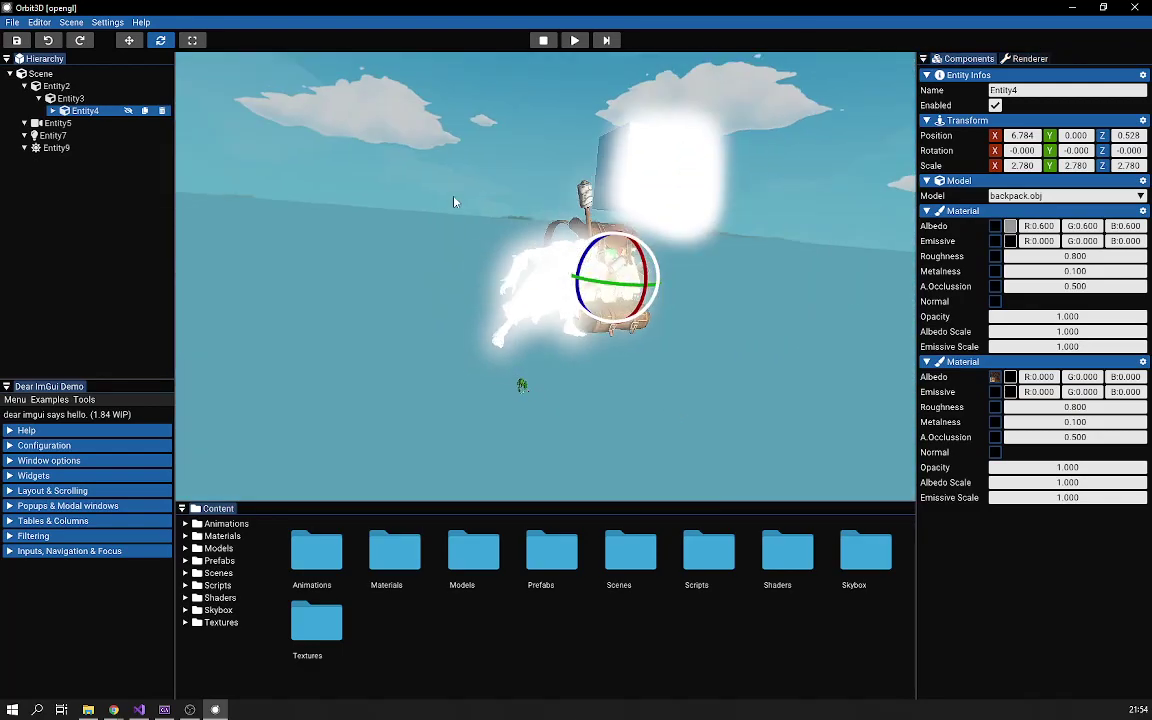
- Move the Entity7 cube to about X -14.578, Y -6.581, Z -8.676, beside the character
{"action": "left_click", "coordinate": [621, 170]}
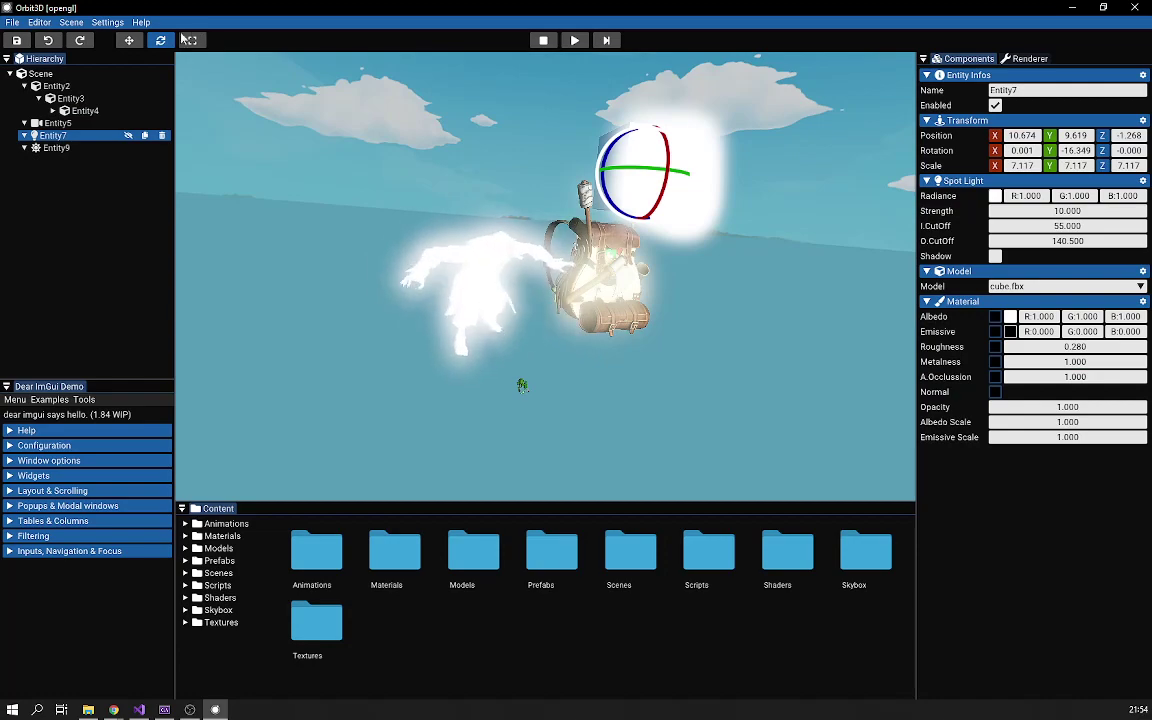
{"action": "key", "text": "w"}
{"action": "left_click_drag", "start_coordinate": [648, 147], "coordinate": [309, 333]}
{"action": "scroll", "coordinate": [568, 337], "scroll_direction": "down", "scroll_amount": 2}
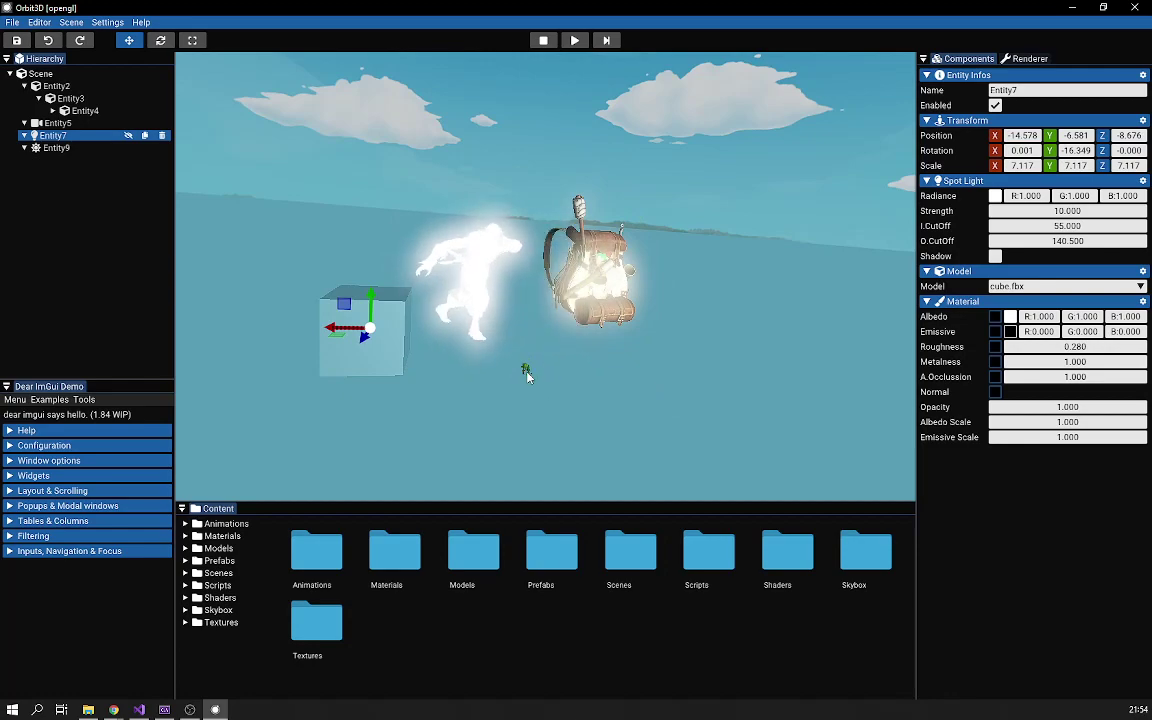
- Move the backpack Entity4 along the X axis to about 17.701
{"action": "left_click", "coordinate": [556, 292]}
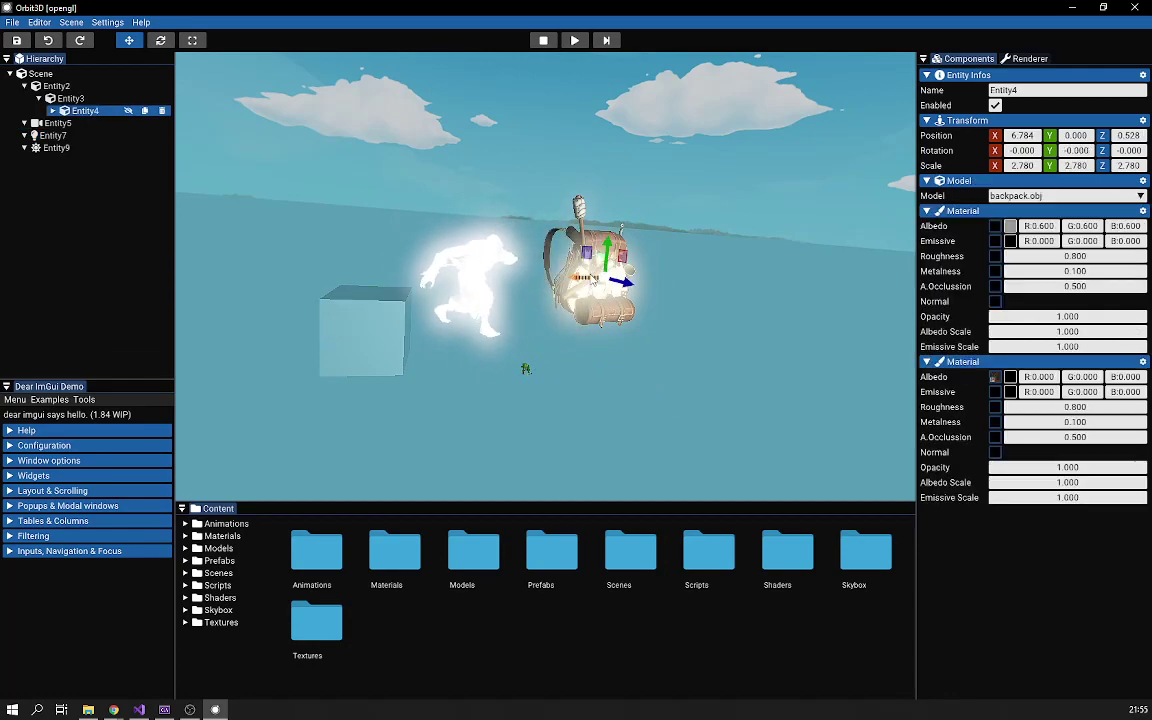
{"action": "left_click_drag", "start_coordinate": [574, 282], "coordinate": [650, 283]}
{"action": "middle_click_drag", "start_coordinate": [612, 400], "coordinate": [578, 404]}
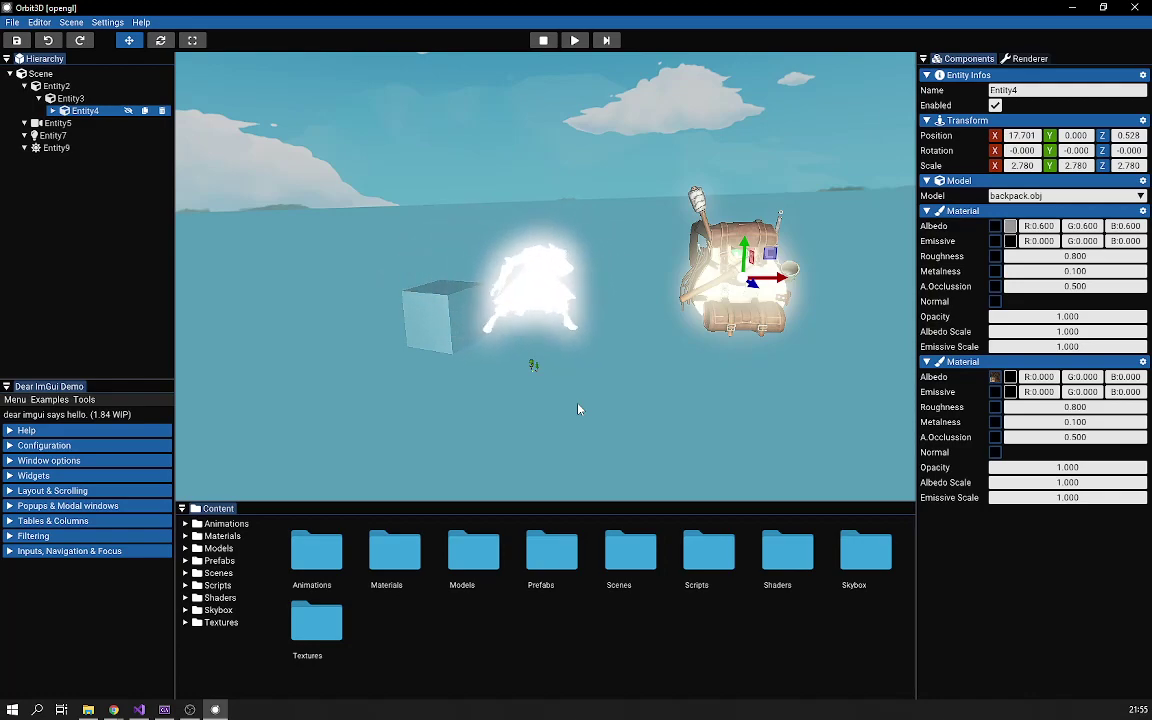
- Pick the cube and backpack in the scene, and raise the Entity2 character with its children to about Y 0.007
{"action": "left_click_drag", "start_coordinate": [480, 333], "coordinate": [494, 344]}
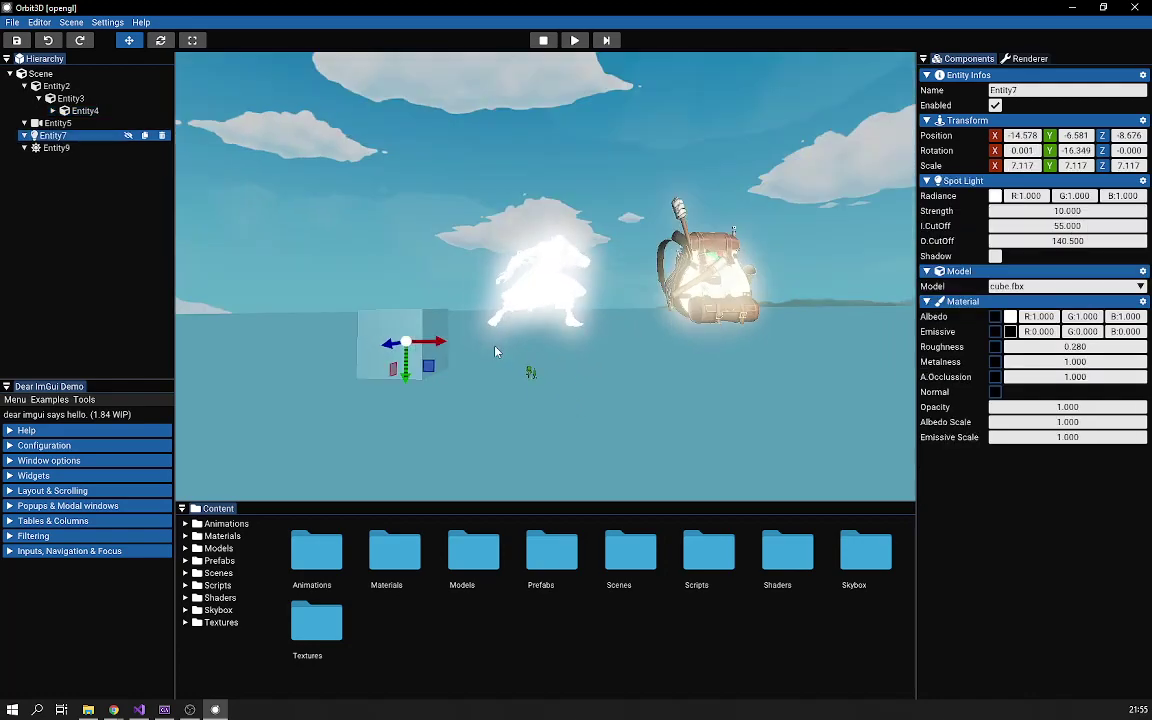
{"action": "left_click", "coordinate": [724, 284]}
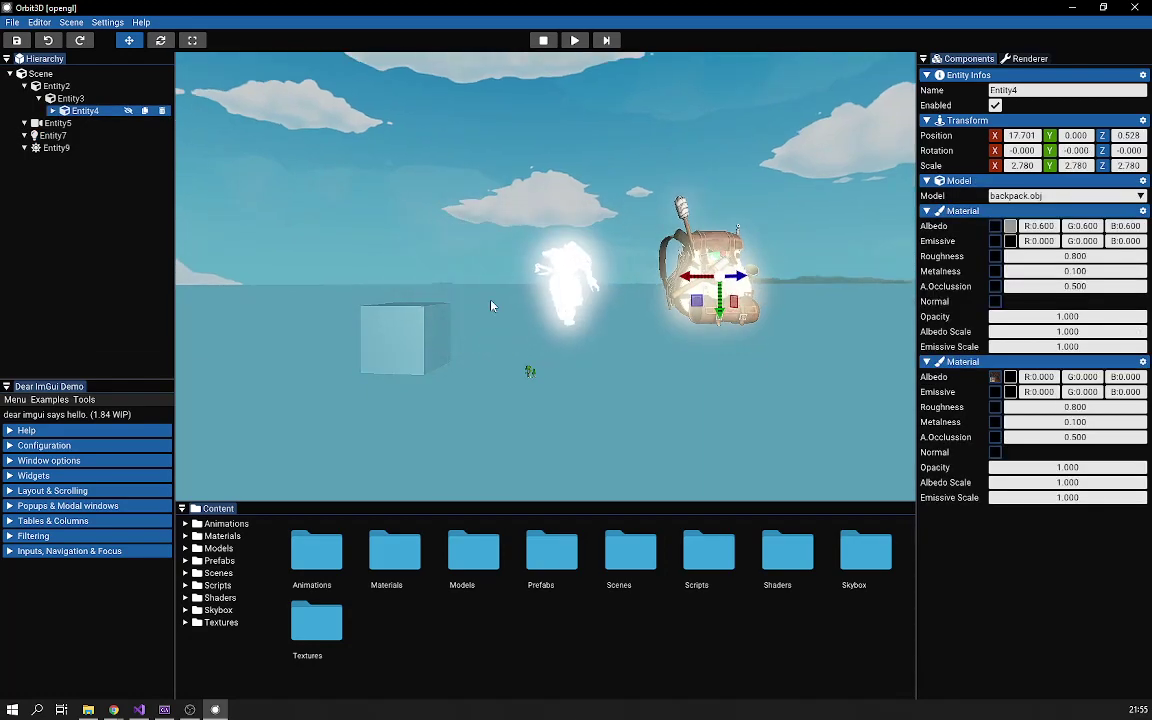
{"action": "left_click", "coordinate": [407, 338]}
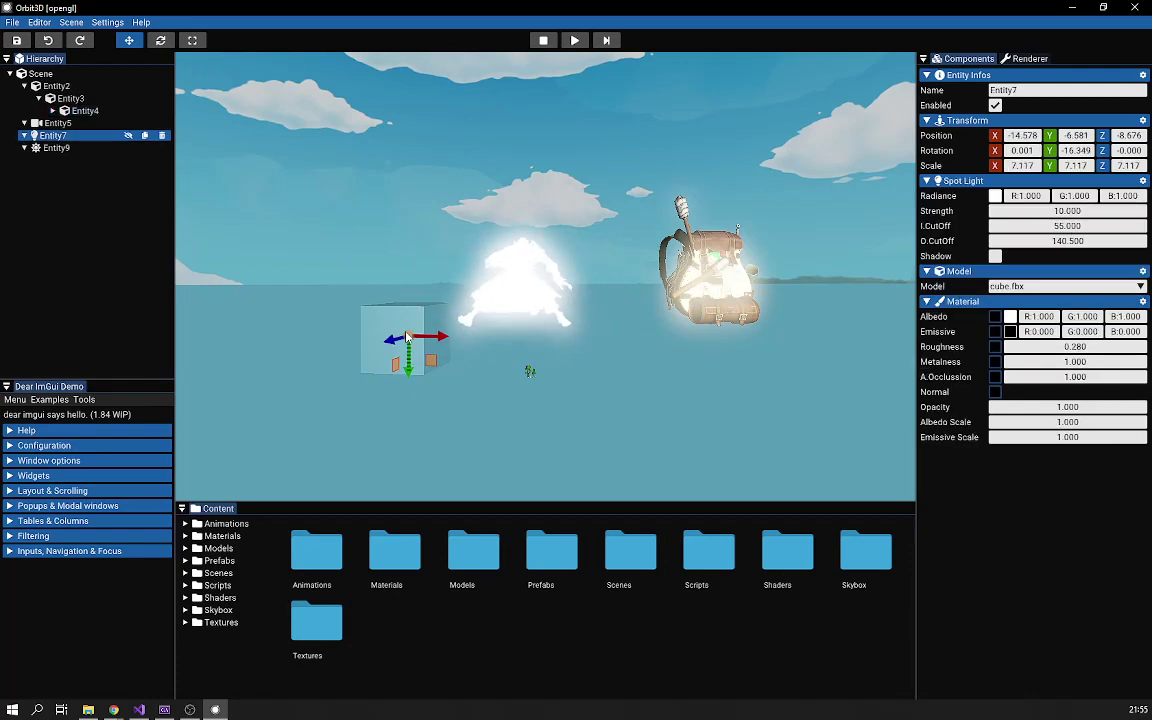
{"action": "left_click", "coordinate": [739, 283]}
{"action": "left_click", "coordinate": [497, 262]}
{"action": "left_click_drag", "start_coordinate": [533, 344], "coordinate": [515, 304]}
- Pick the backpack, cube, character and nature model in turn in the scene to inspect each entity's components
{"action": "left_click", "coordinate": [690, 250]}
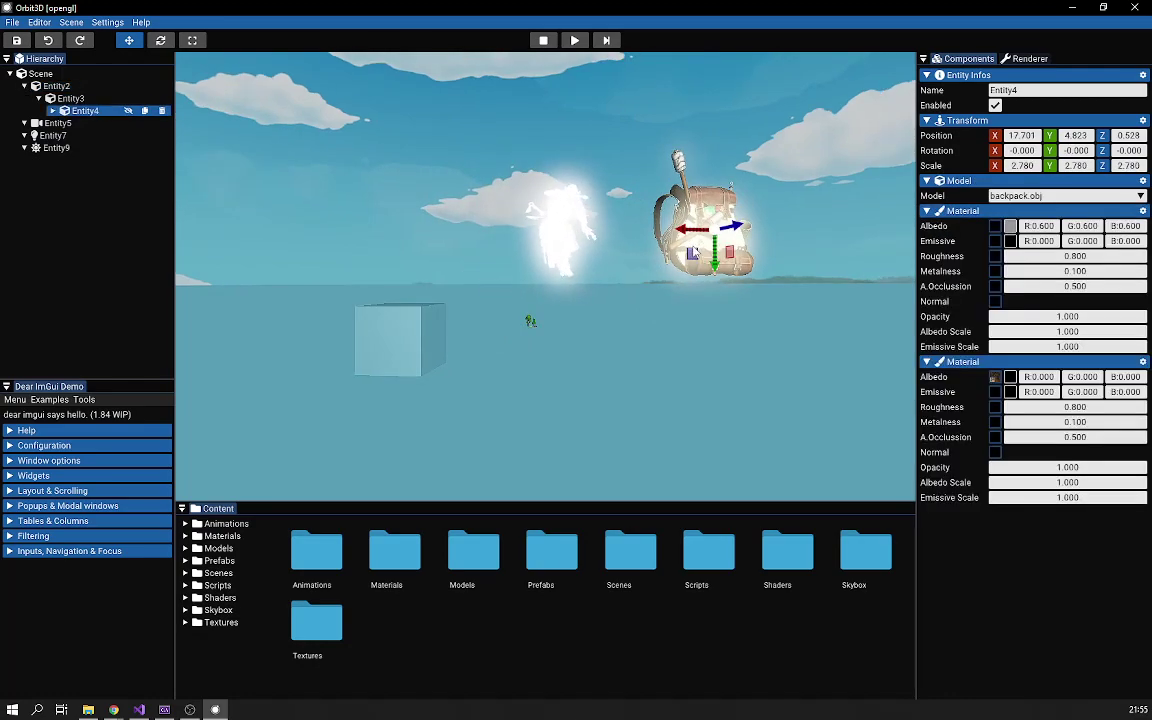
{"action": "left_click", "coordinate": [397, 318]}
{"action": "left_click", "coordinate": [705, 235]}
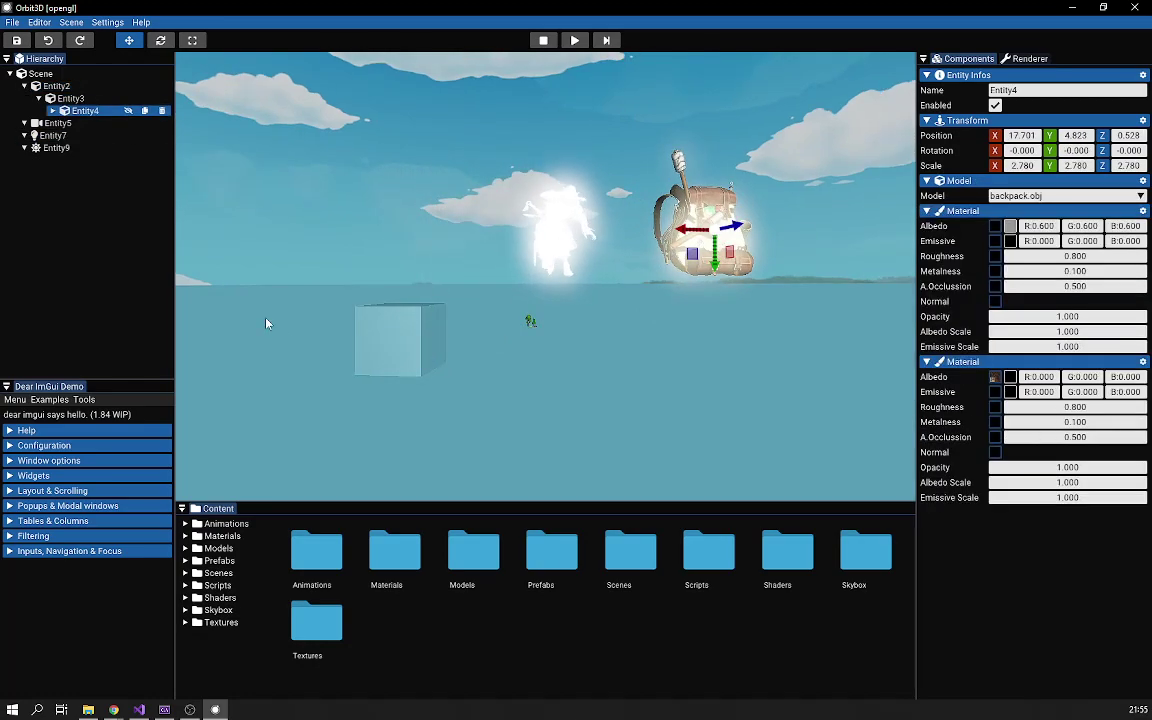
{"action": "left_click", "coordinate": [388, 336]}
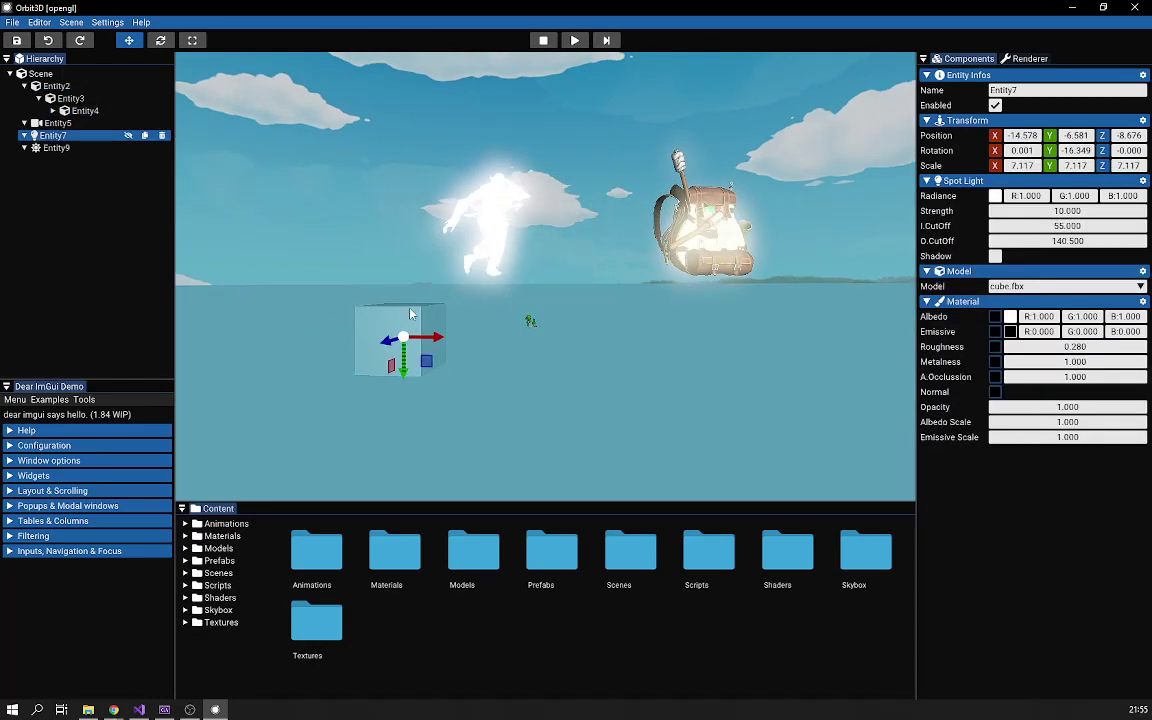
{"action": "left_click", "coordinate": [700, 228]}
{"action": "left_click", "coordinate": [567, 230]}
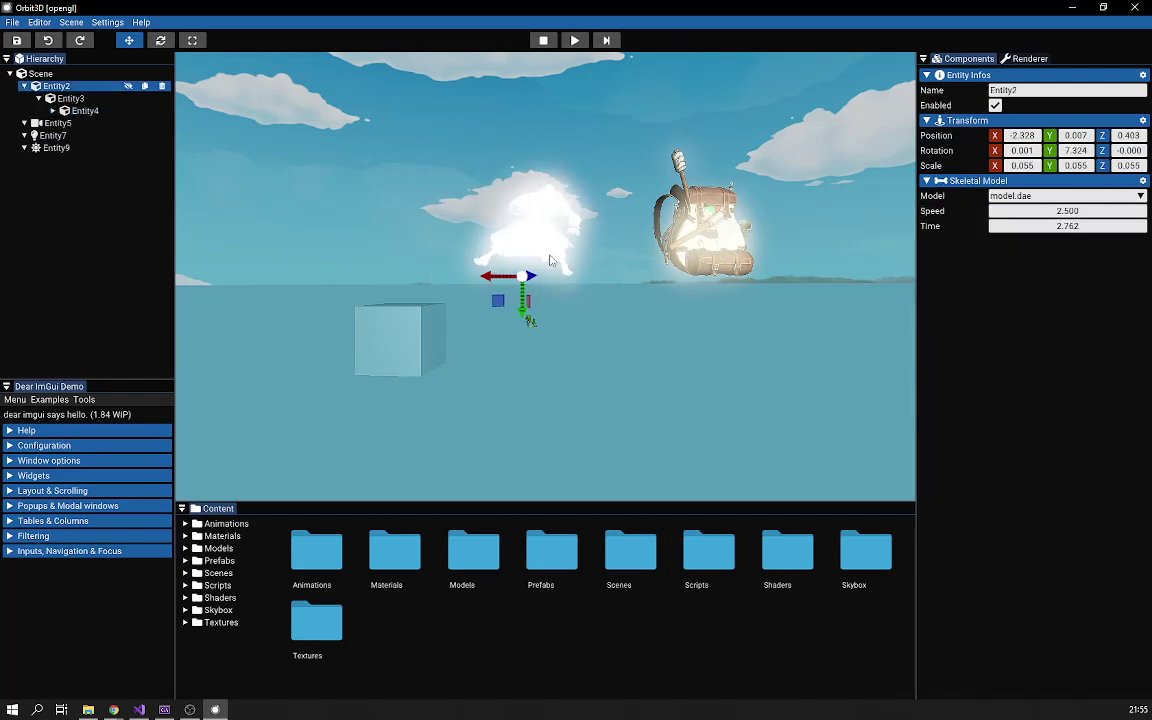
{"action": "left_click", "coordinate": [533, 327]}
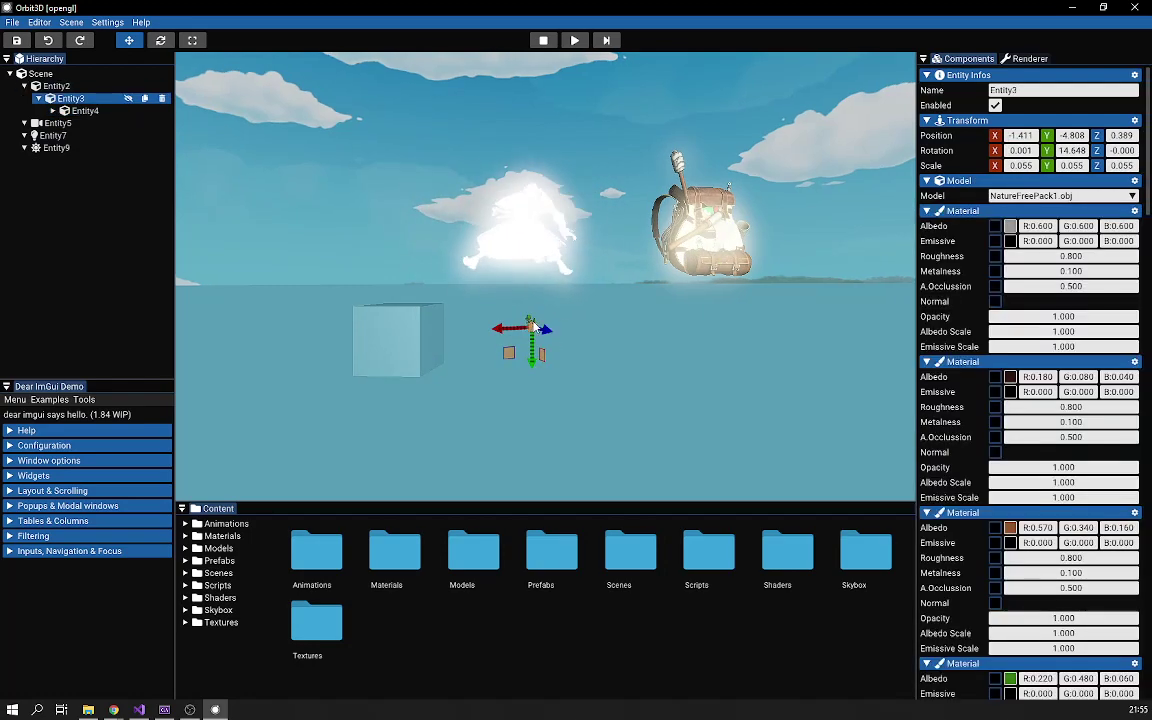
{"action": "left_click", "coordinate": [370, 348]}
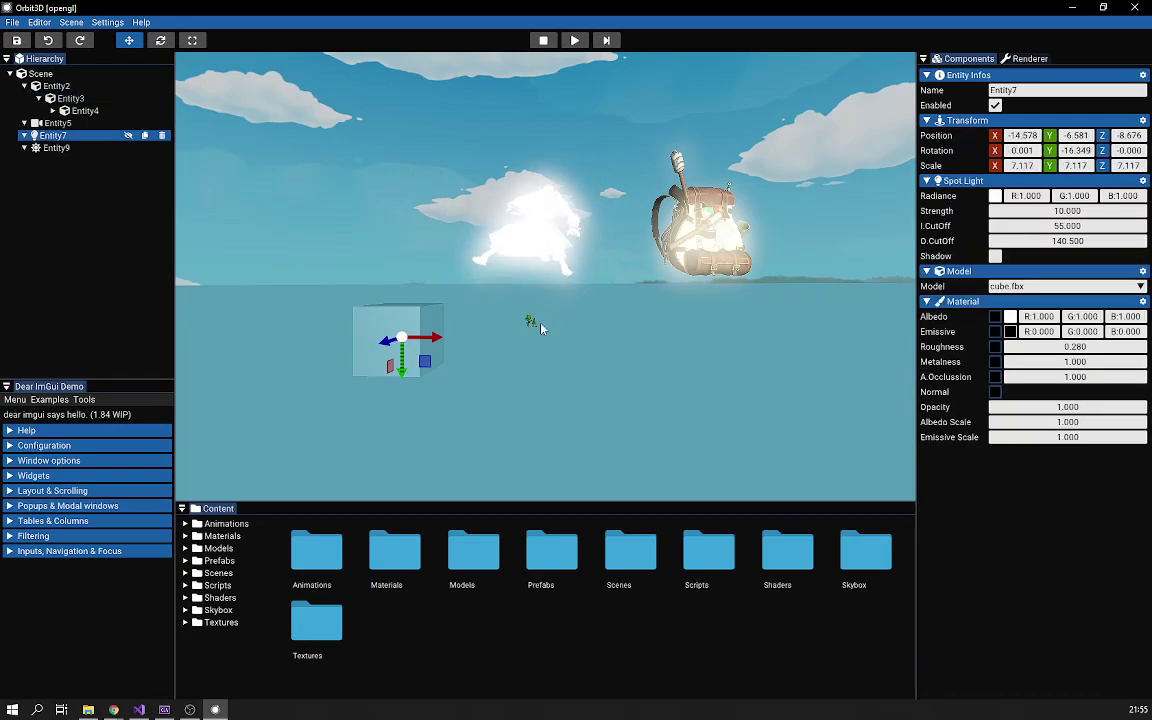
{"action": "left_click", "coordinate": [530, 321]}
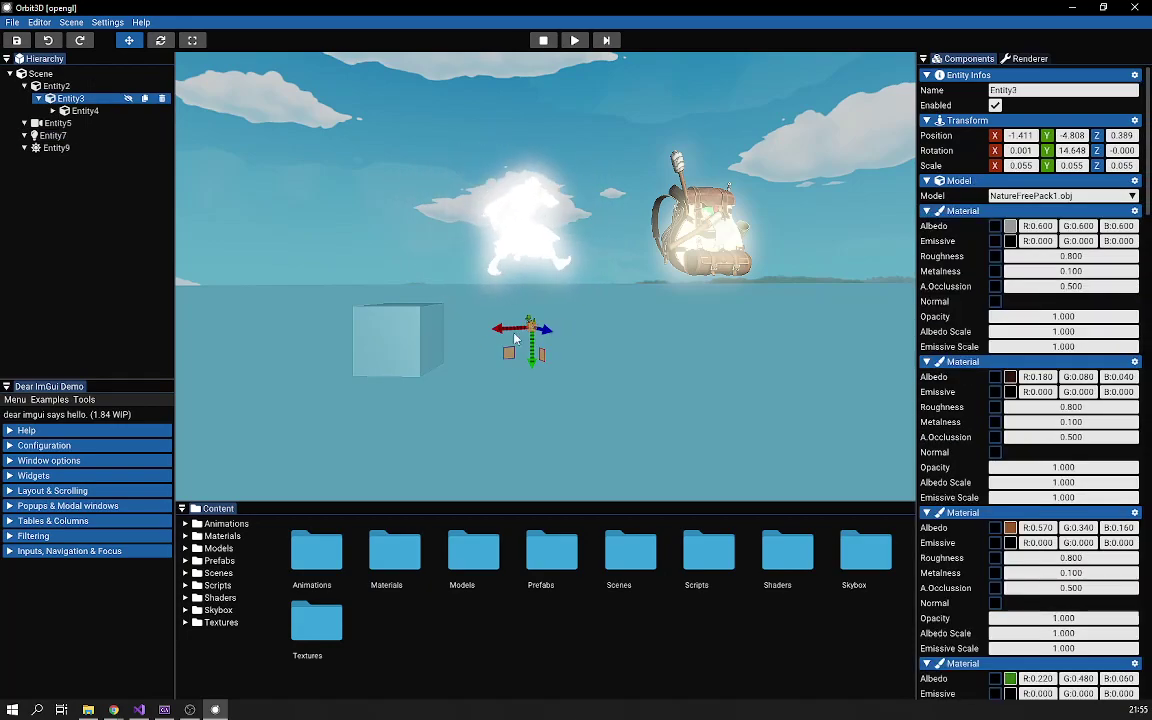
{"action": "left_click", "coordinate": [730, 229]}
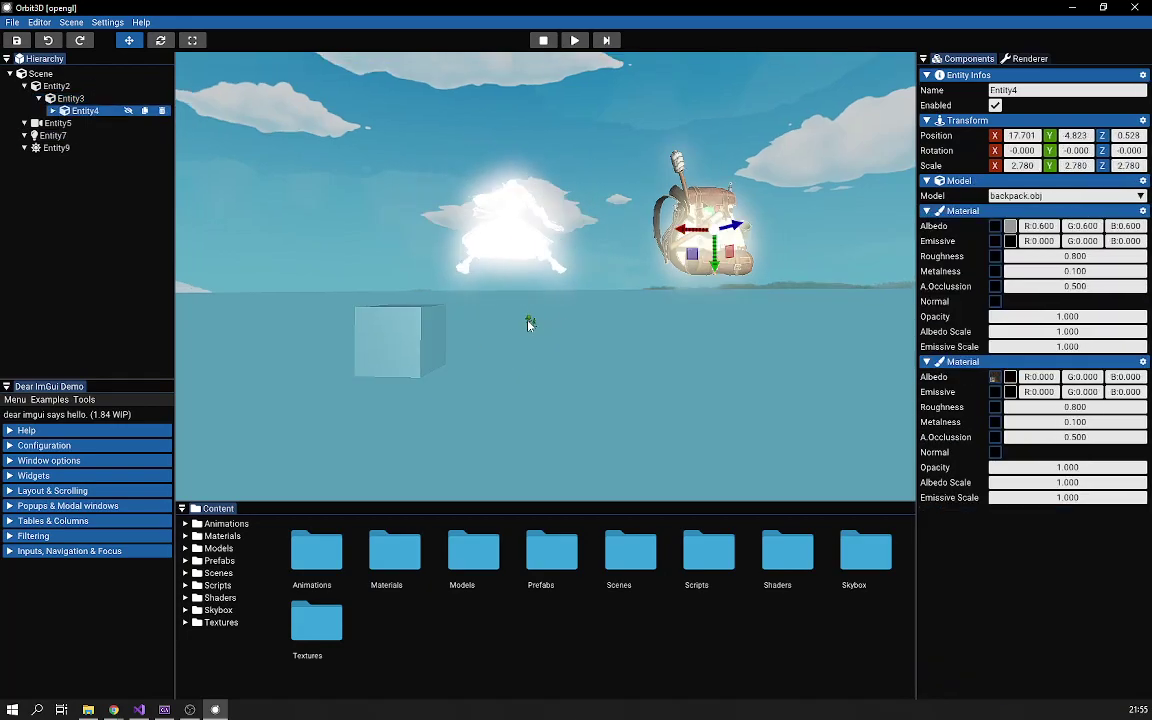
- Move the nature model Entity3 to about X -0.835, Y -5.398, Z 0.482 and browse its materials
{"action": "left_click", "coordinate": [529, 323]}
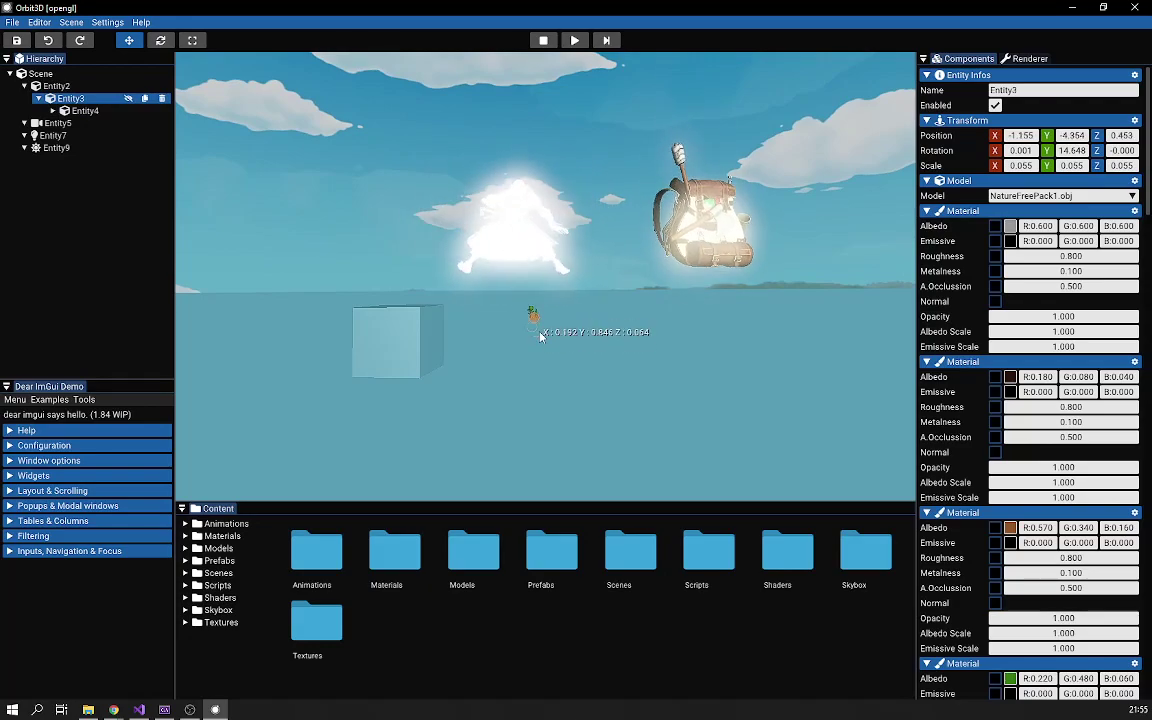
{"action": "scroll", "coordinate": [1035, 305], "scroll_direction": "down", "scroll_amount": 10}
{"action": "scroll", "coordinate": [1030, 340], "scroll_direction": "down", "scroll_amount": 10}
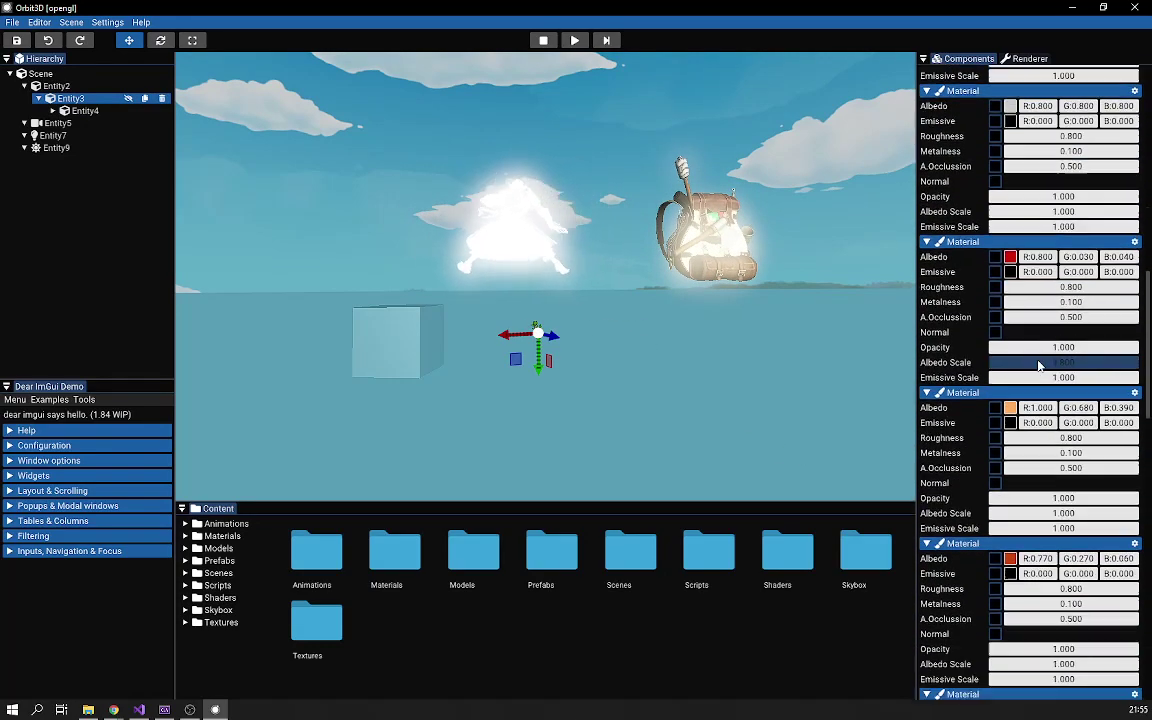
{"action": "scroll", "coordinate": [551, 355], "scroll_direction": "up", "scroll_amount": 1}
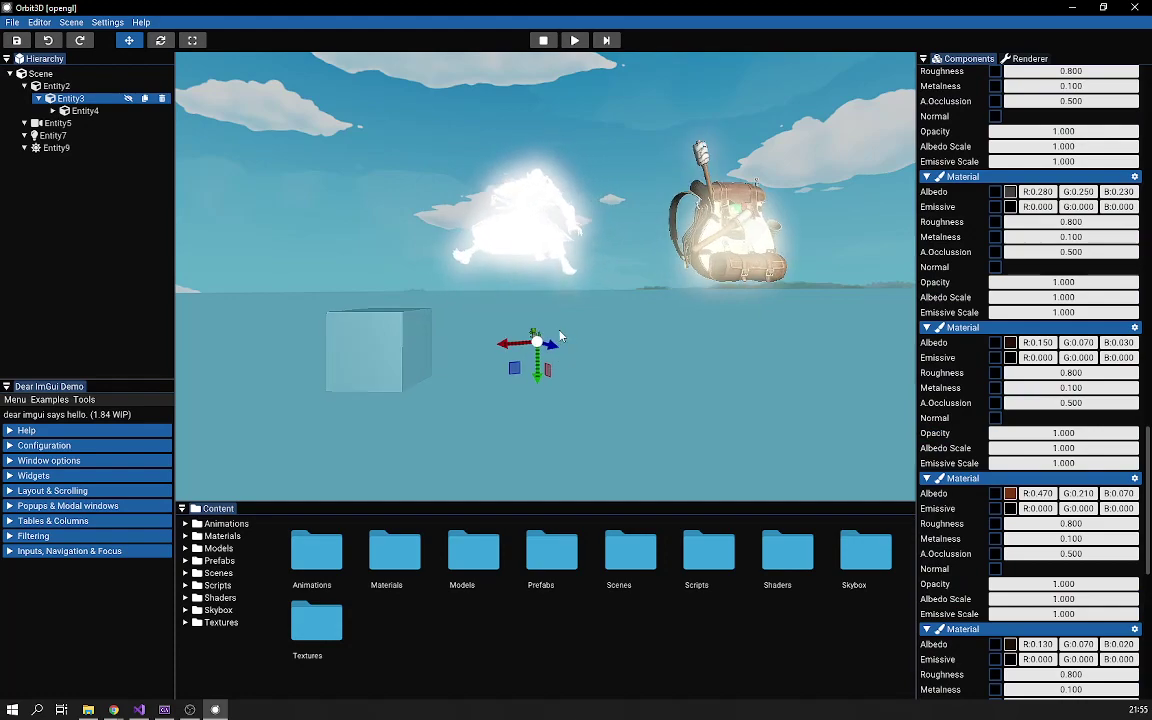
- Scale up the nature model Entity3 uniformly to about 0.760
{"action": "left_click", "coordinate": [193, 41]}
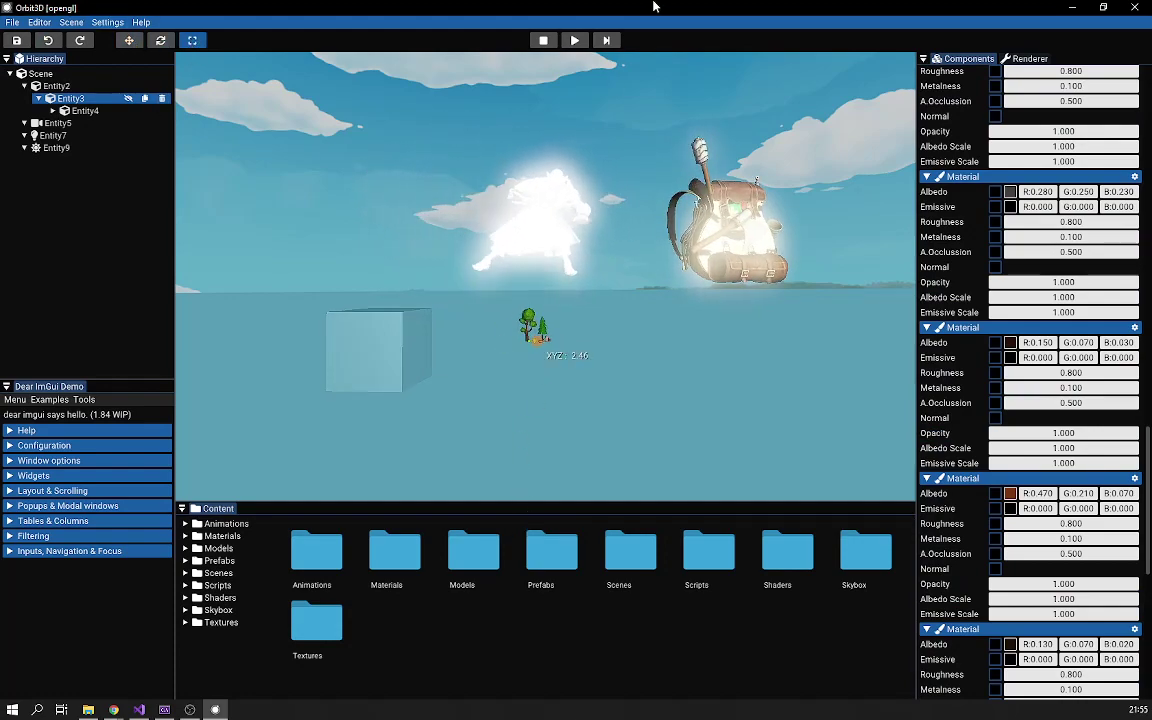
{"action": "left_click_drag", "start_coordinate": [648, 7], "coordinate": [690, 7]}
{"action": "left_click_drag", "start_coordinate": [539, 343], "coordinate": [715, 6]}
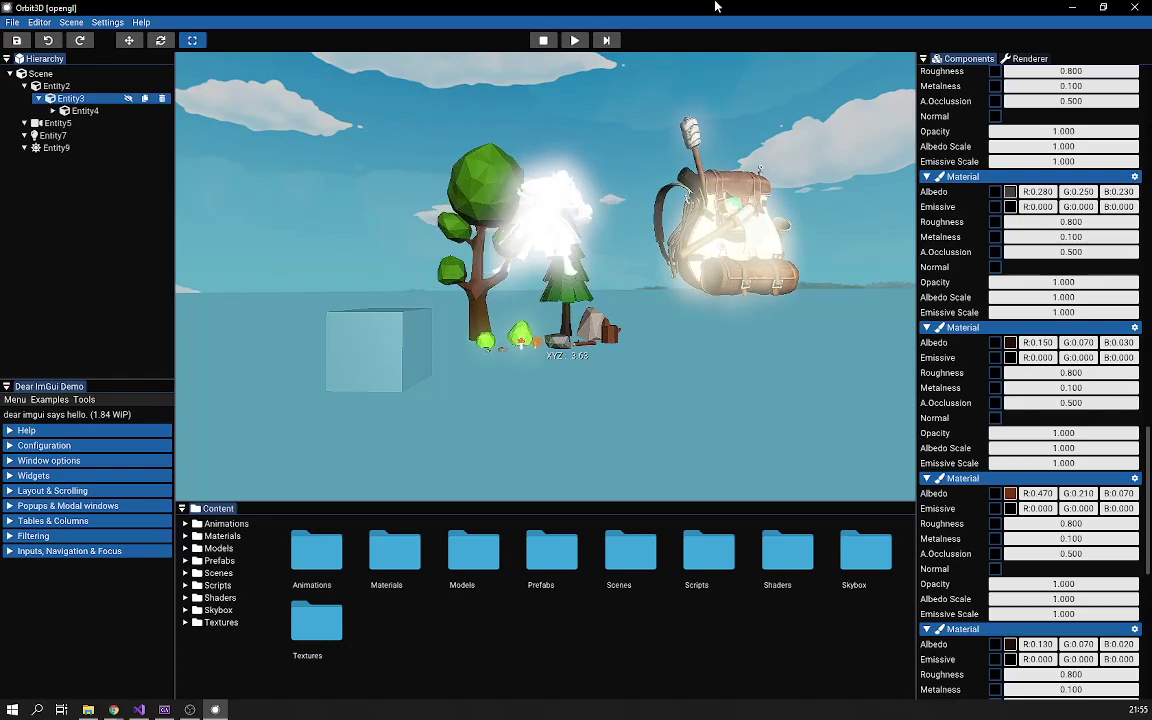
{"action": "scroll", "coordinate": [545, 276], "scroll_direction": "up", "scroll_amount": 3}
- Browse Entity3's materials and set the dark green material's albedo colour to white (#FFFFFF)
{"action": "scroll", "coordinate": [1073, 274], "scroll_direction": "down", "scroll_amount": 4}
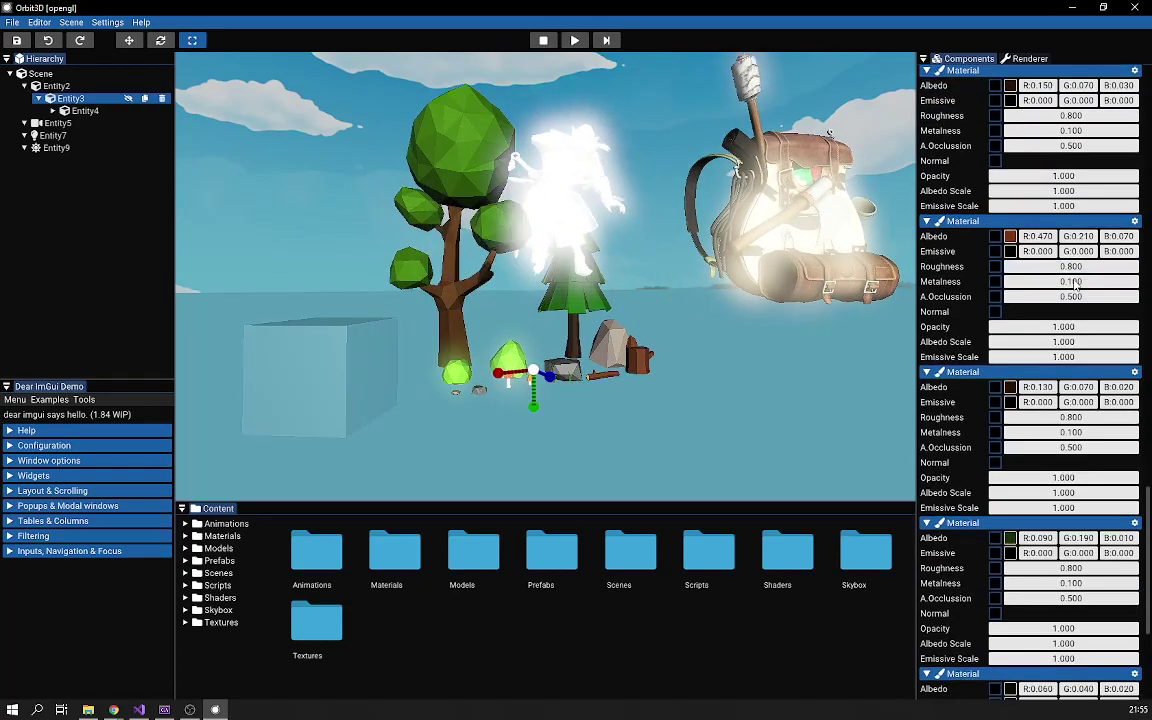
{"action": "scroll", "coordinate": [1040, 370], "scroll_direction": "up", "scroll_amount": 5}
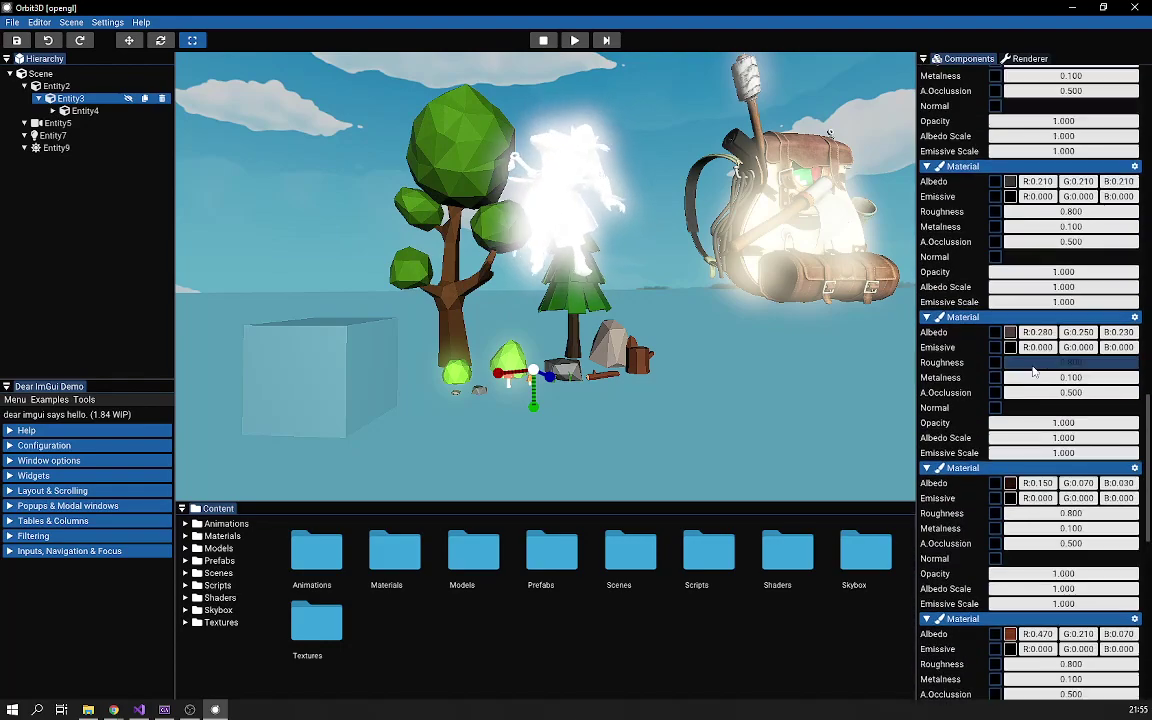
{"action": "scroll", "coordinate": [1034, 371], "scroll_direction": "down", "scroll_amount": 5}
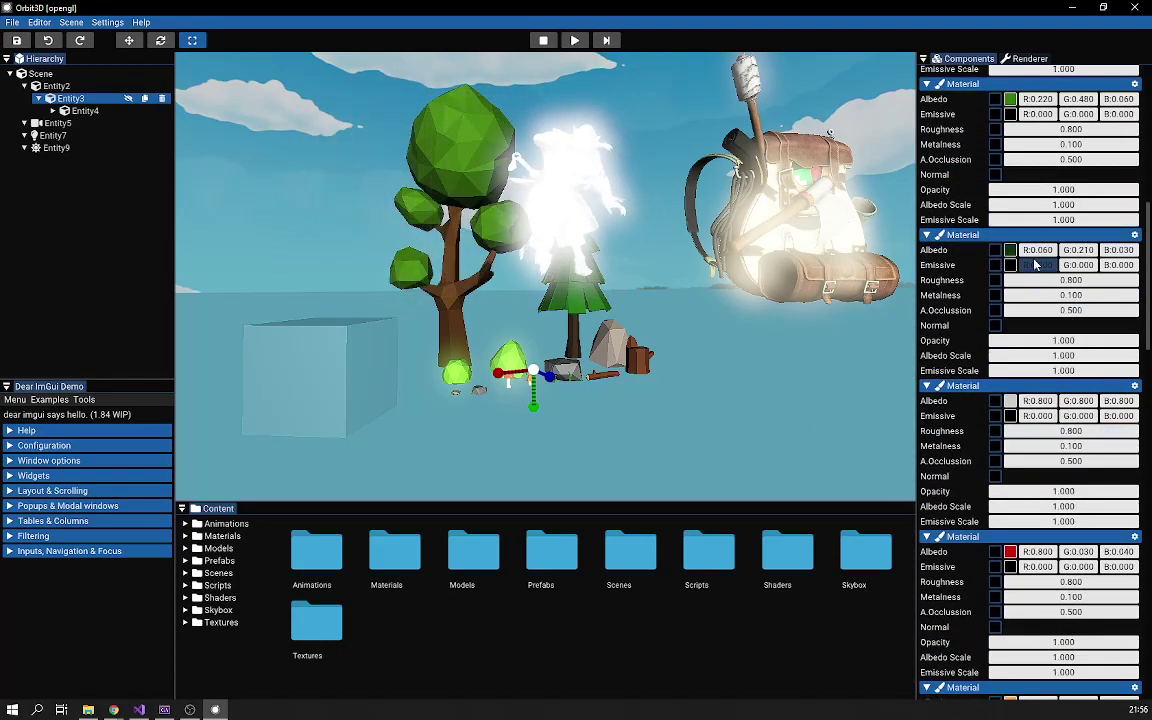
{"action": "left_click", "coordinate": [1010, 250]}
{"action": "left_click_drag", "start_coordinate": [1013, 291], "coordinate": [590, 378]}
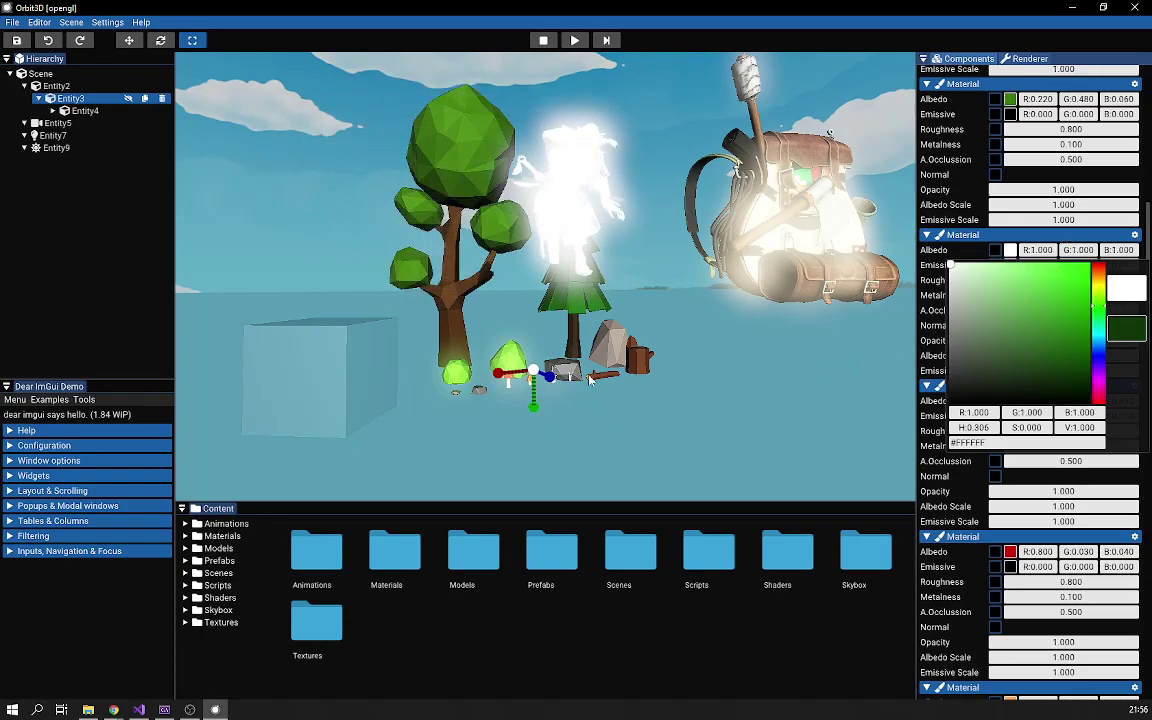
- Set the albedo of Entity3's red material to about R 1.000, G 0.190, B 0.214
{"action": "left_click", "coordinate": [1008, 555]}
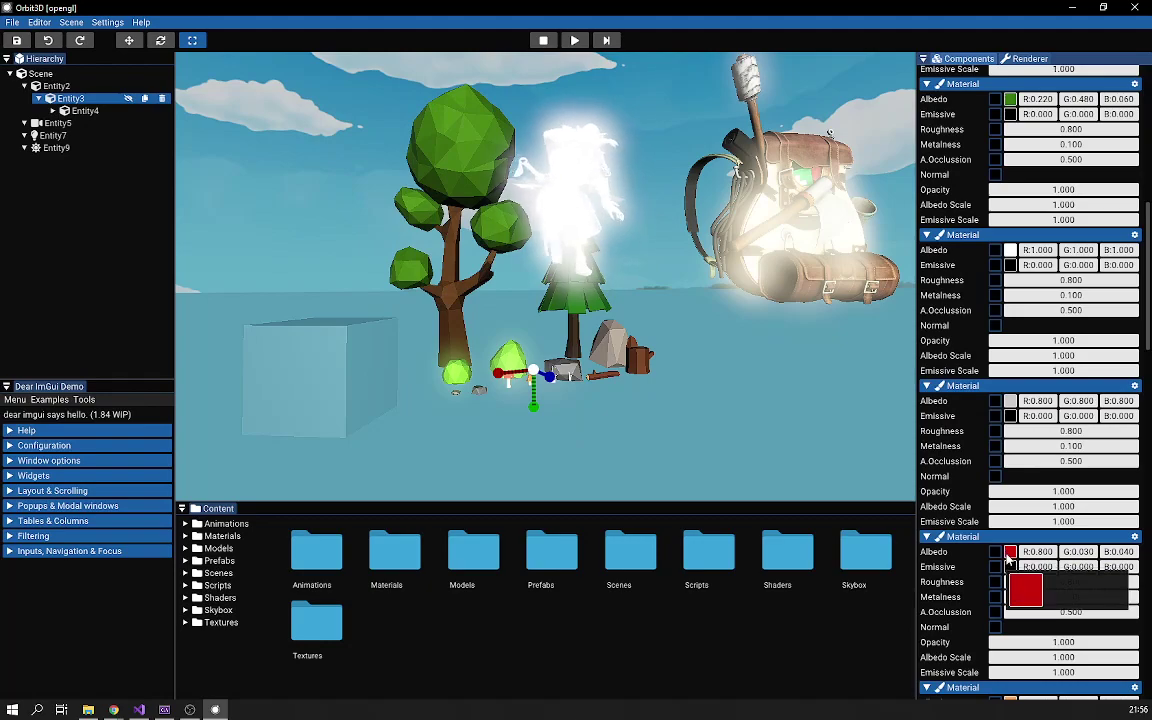
{"action": "left_click", "coordinate": [1008, 555]}
{"action": "left_click_drag", "start_coordinate": [1040, 430], "coordinate": [1063, 368]}
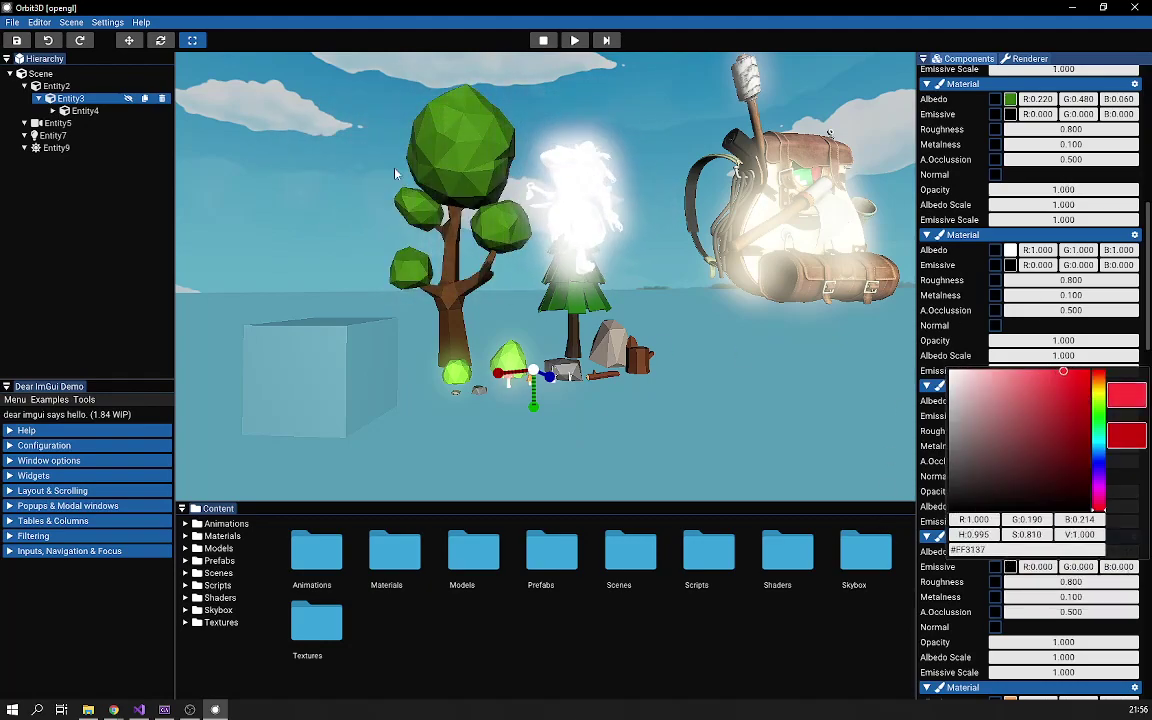
{"action": "left_click", "coordinate": [987, 591]}
- Set the albedo of Entity3's light orange material to white (#FFFFFF)
{"action": "scroll", "coordinate": [1070, 514], "scroll_direction": "down", "scroll_amount": 4}
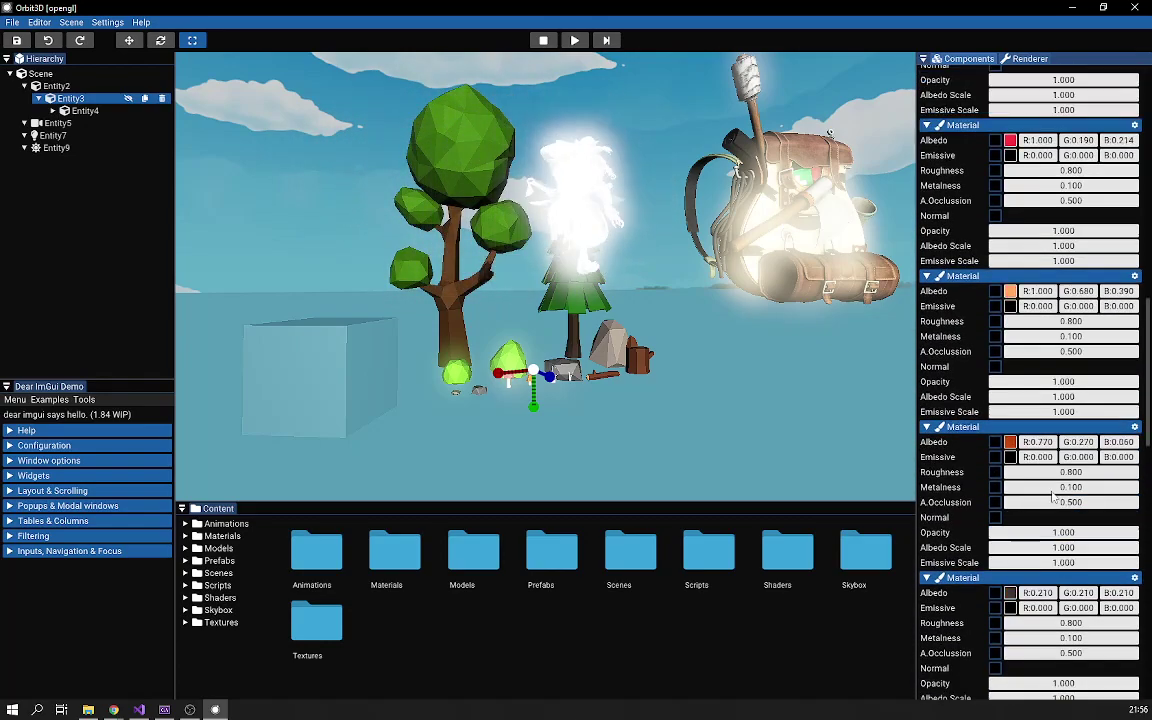
{"action": "scroll", "coordinate": [1053, 499], "scroll_direction": "up", "scroll_amount": 3}
{"action": "left_click", "coordinate": [1010, 445]}
{"action": "left_click_drag", "start_coordinate": [1018, 540], "coordinate": [820, 397]}
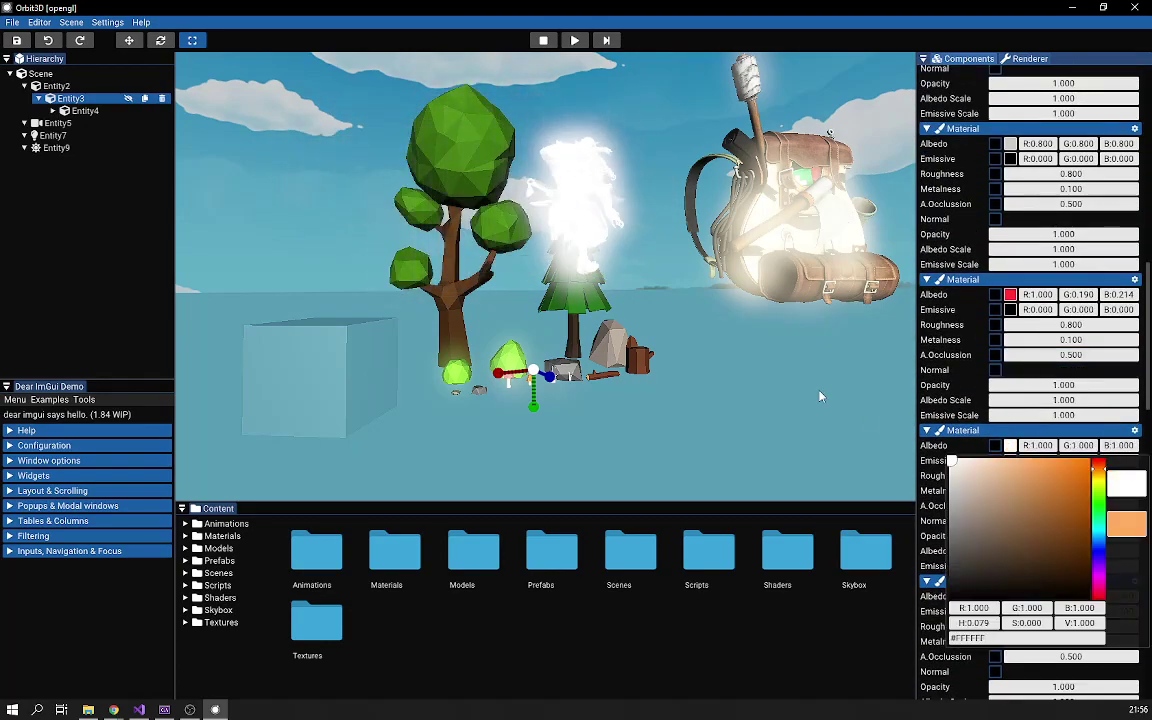
{"action": "left_click", "coordinate": [475, 305]}
- Pick the backpack, clear the selection, and select the nature model Entity3 again in the scene
{"action": "scroll", "coordinate": [590, 308], "scroll_direction": "down", "scroll_amount": 1}
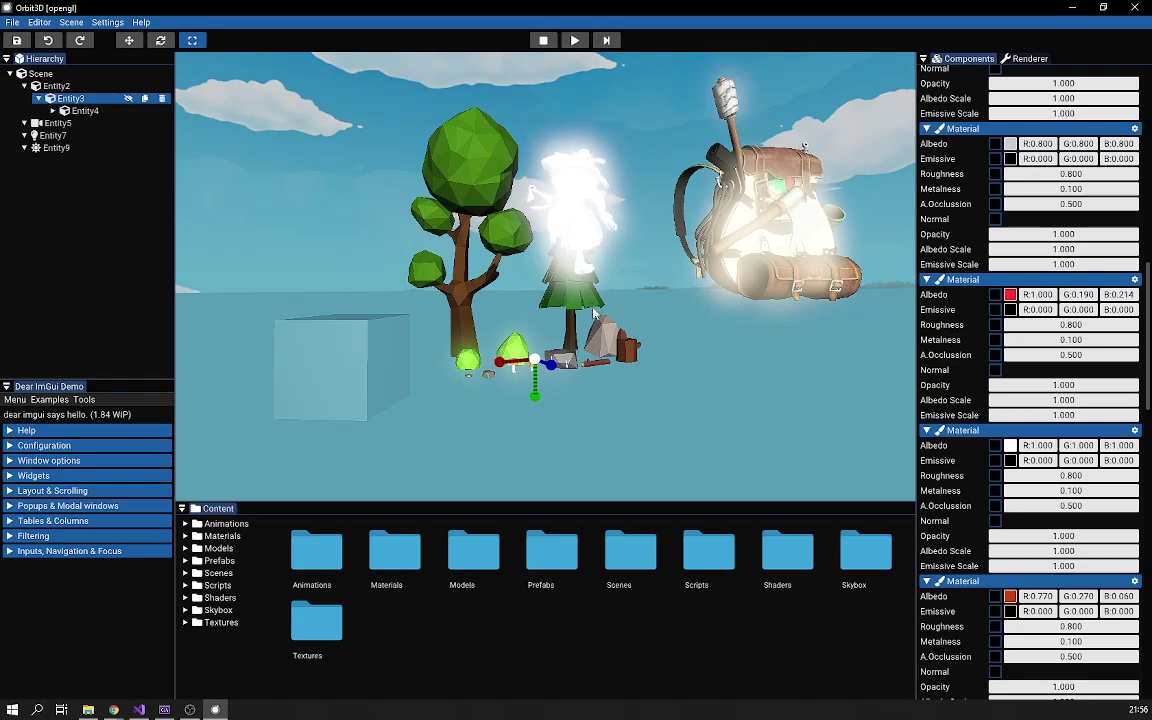
{"action": "left_click", "coordinate": [735, 230]}
{"action": "left_click", "coordinate": [381, 293]}
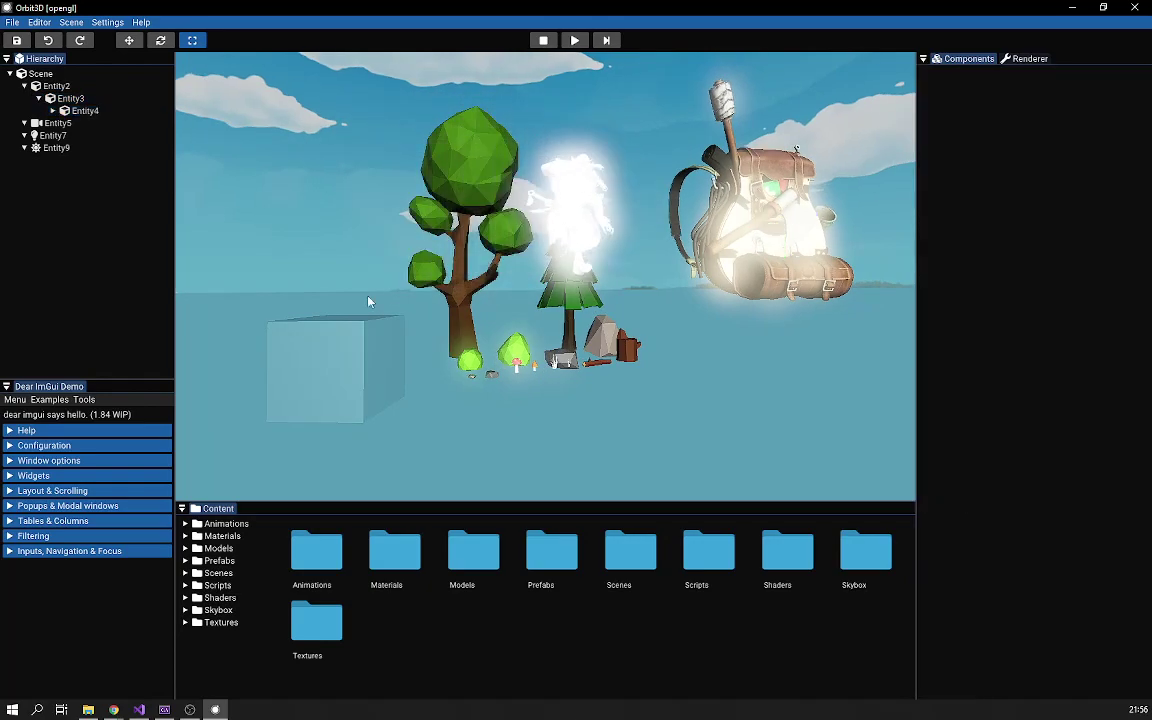
{"action": "left_click", "coordinate": [514, 352]}
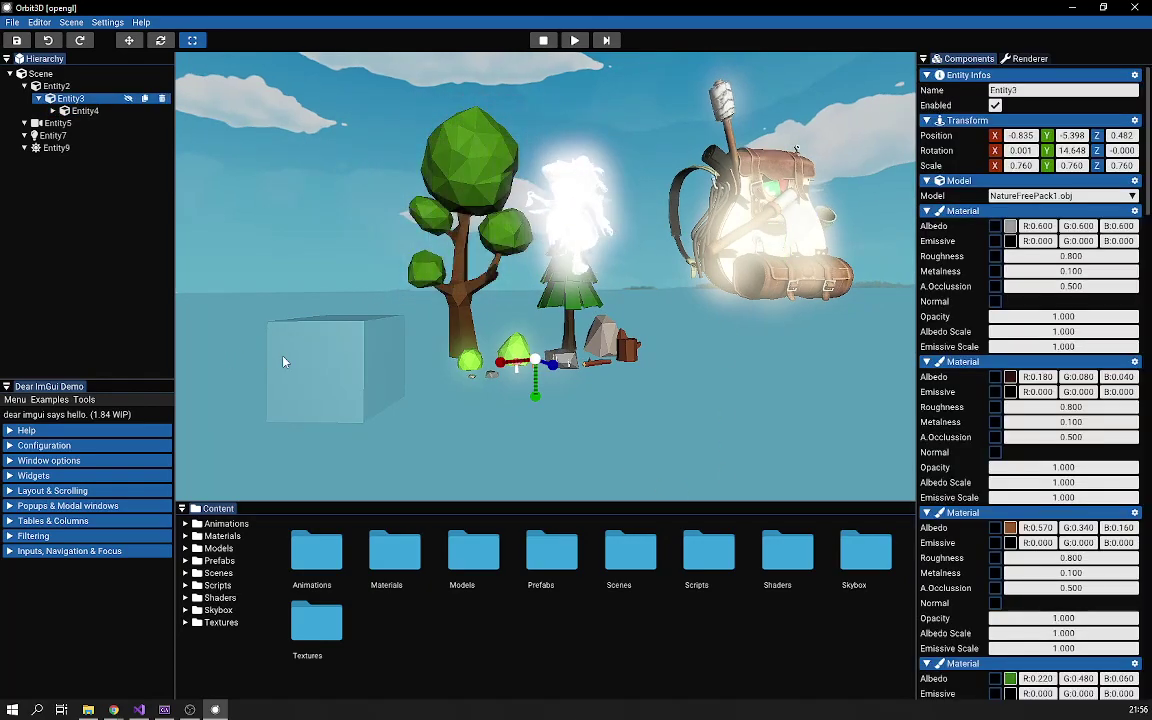
- Pick the cube in the scene and clear the selection on empty space, two times in a row
{"action": "left_click", "coordinate": [334, 378]}
{"action": "left_click", "coordinate": [478, 395]}
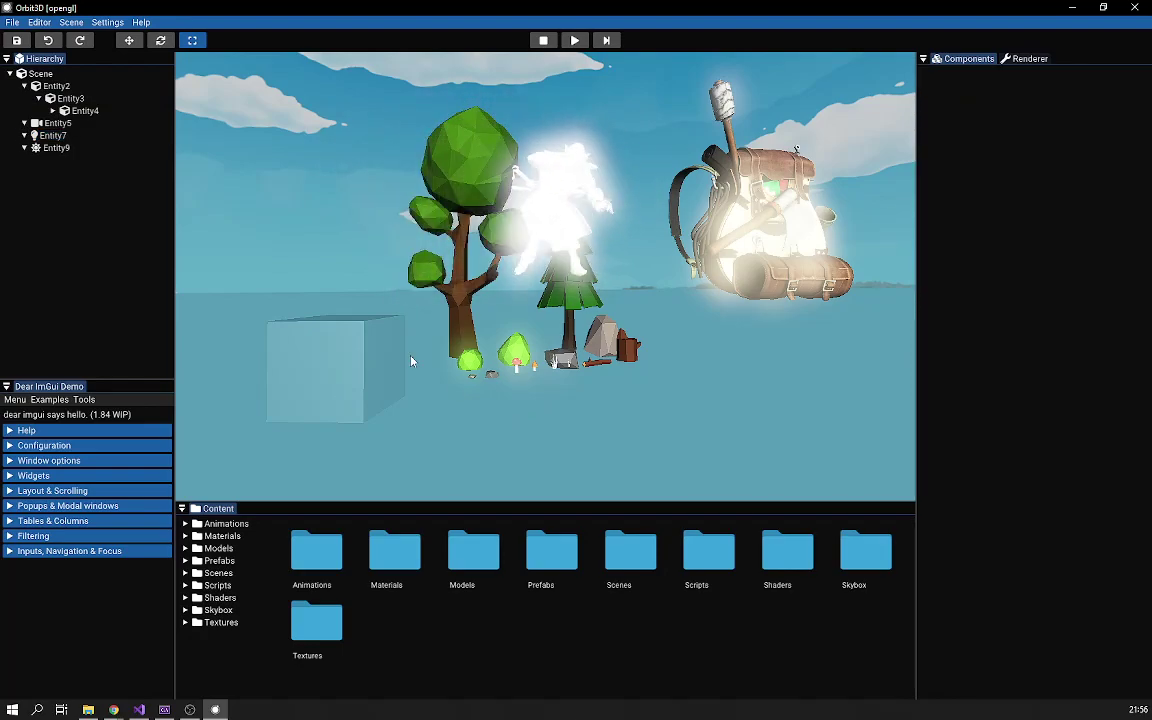
{"action": "left_click", "coordinate": [334, 370]}
{"action": "left_click", "coordinate": [480, 395]}
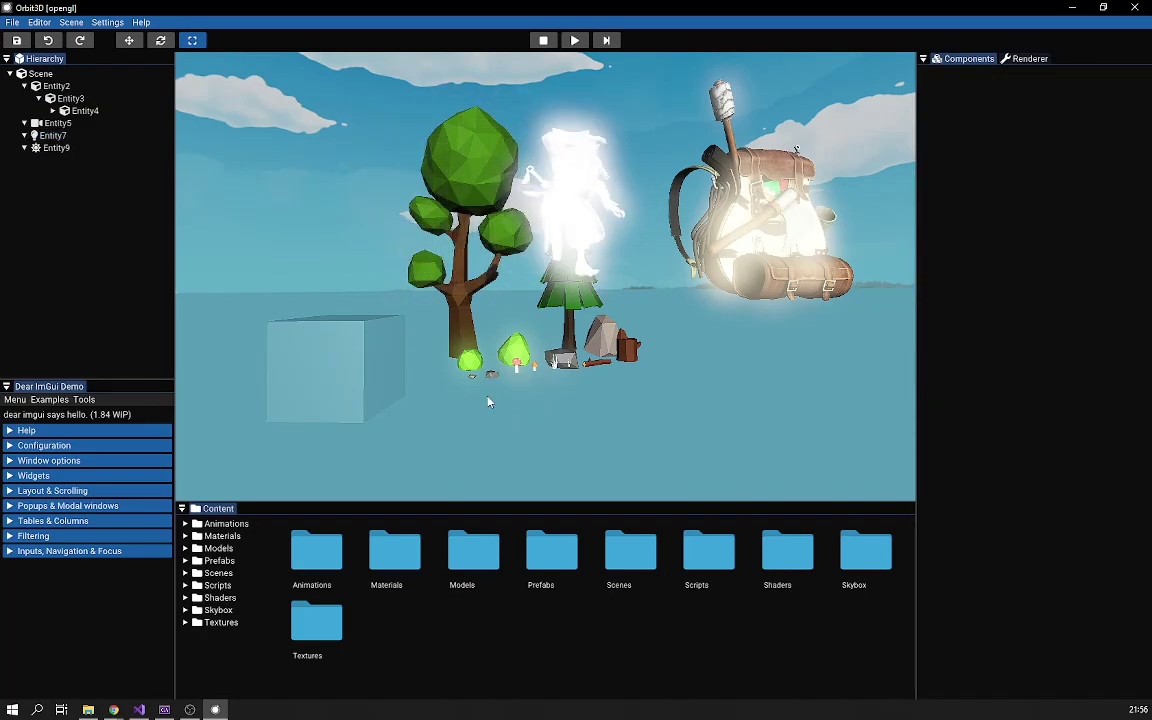
- Select the cube Entity7 and move it with the translate gizmo to about X -18.622, Z -9.862
{"action": "left_click", "coordinate": [366, 360]}
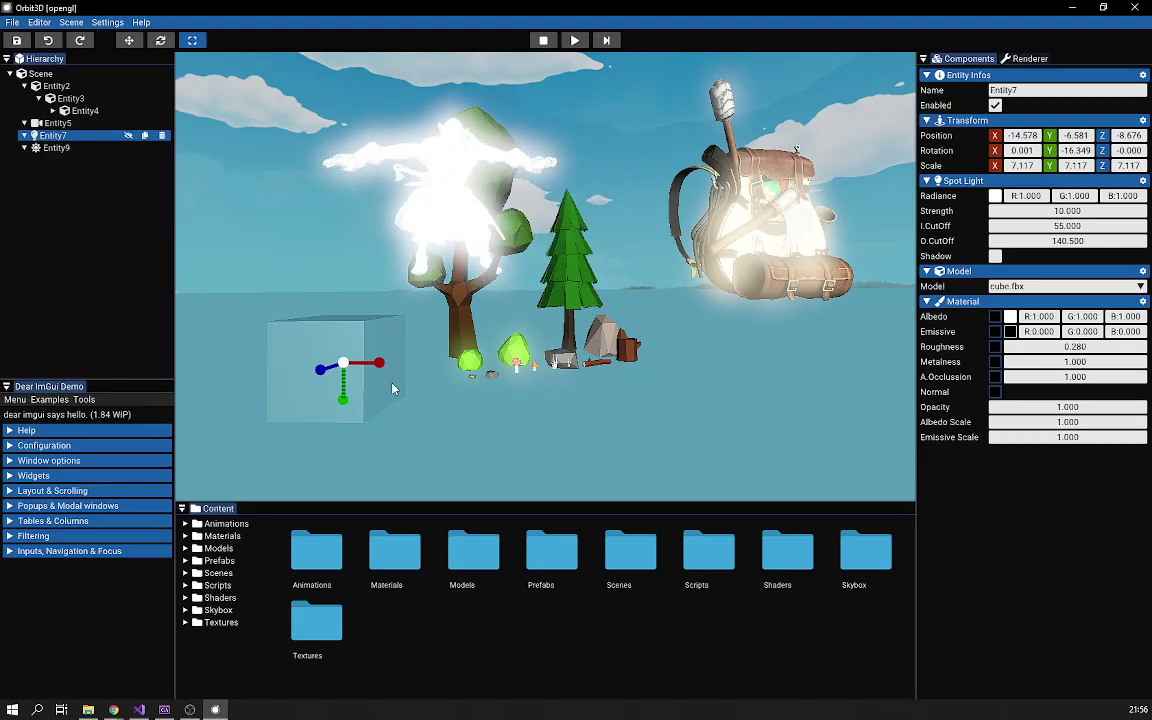
{"action": "mouse_move", "coordinate": [315, 192]}
{"action": "middle_mouse_down"}
{"action": "mouse_move", "coordinate": [360, 202]}
{"action": "mouse_move", "coordinate": [311, 176]}
{"action": "mouse_move", "coordinate": [288, 223]}
{"action": "mouse_move", "coordinate": [333, 204]}
{"action": "mouse_move", "coordinate": [297, 177]}
{"action": "middle_mouse_up"}
{"action": "left_click", "coordinate": [129, 40]}
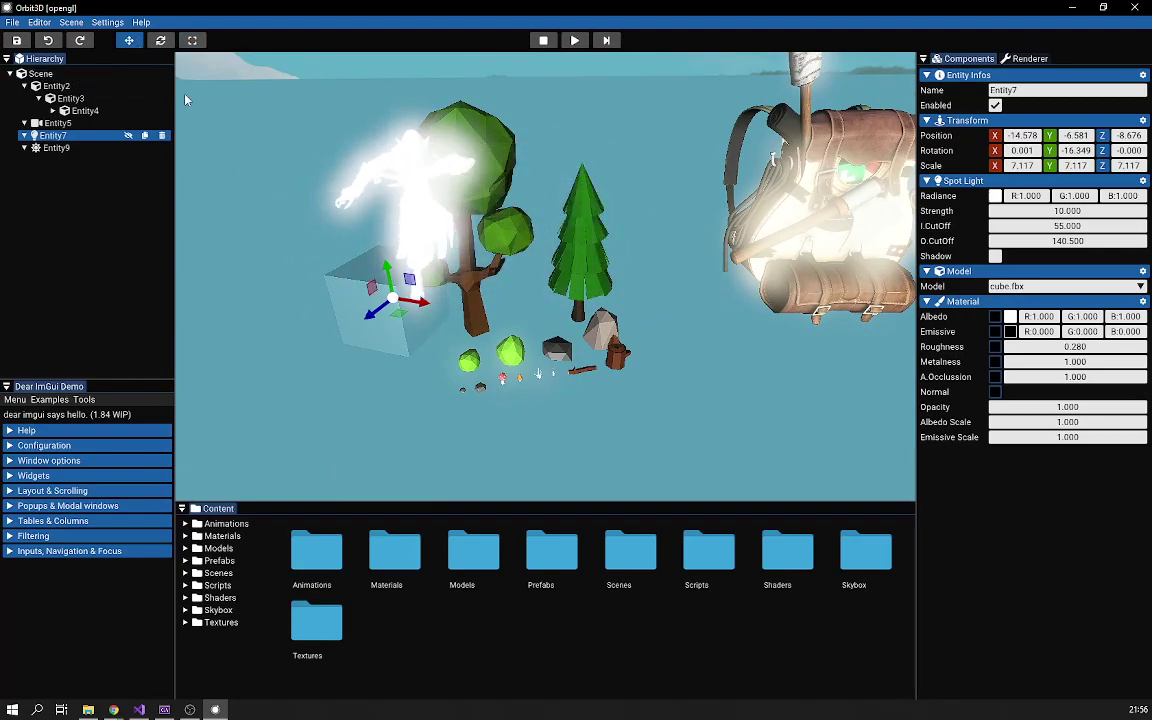
{"action": "left_click_drag", "start_coordinate": [463, 320], "coordinate": [378, 360]}
{"action": "middle_click_drag", "start_coordinate": [313, 117], "coordinate": [344, 192]}
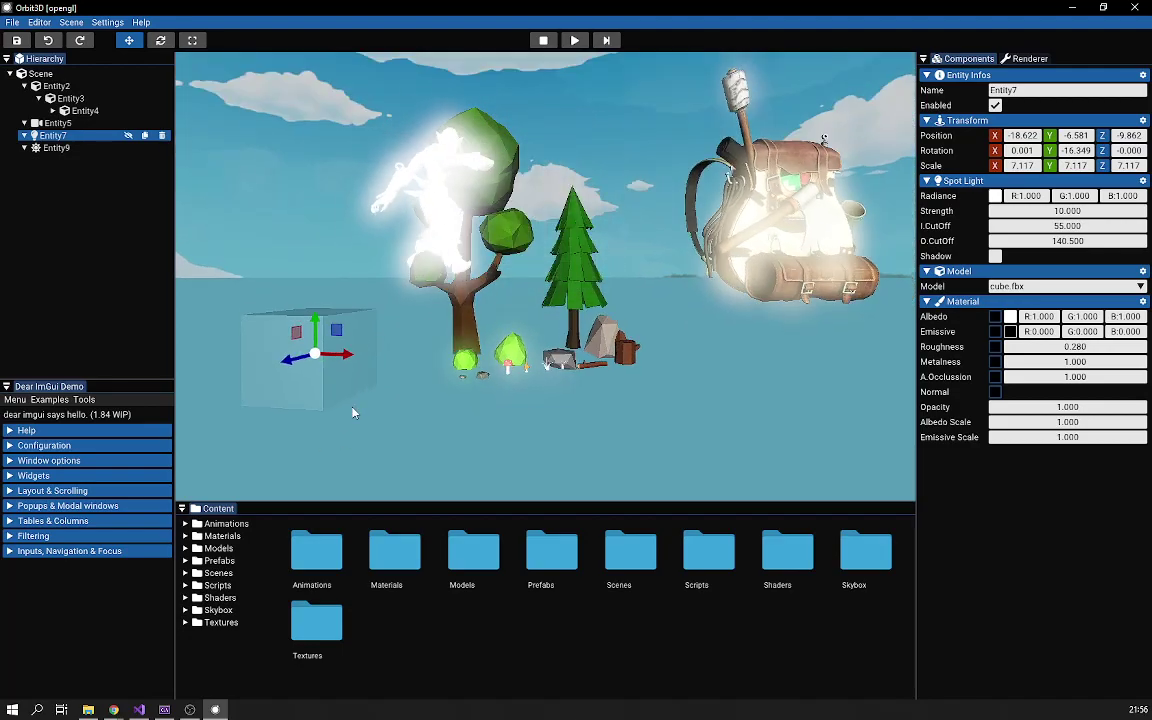
- Toggle the moved cube's selection off and on in the scene, then pick the nature model and return to the cube
{"action": "left_click", "coordinate": [437, 400]}
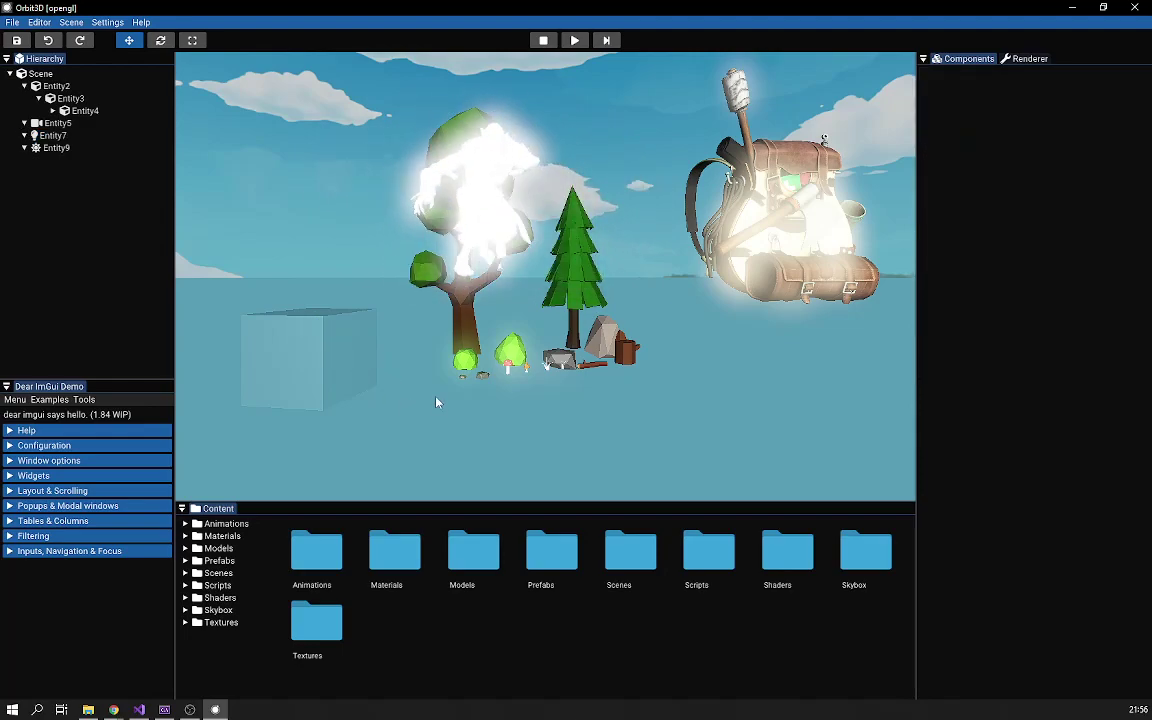
{"action": "left_click", "coordinate": [336, 351]}
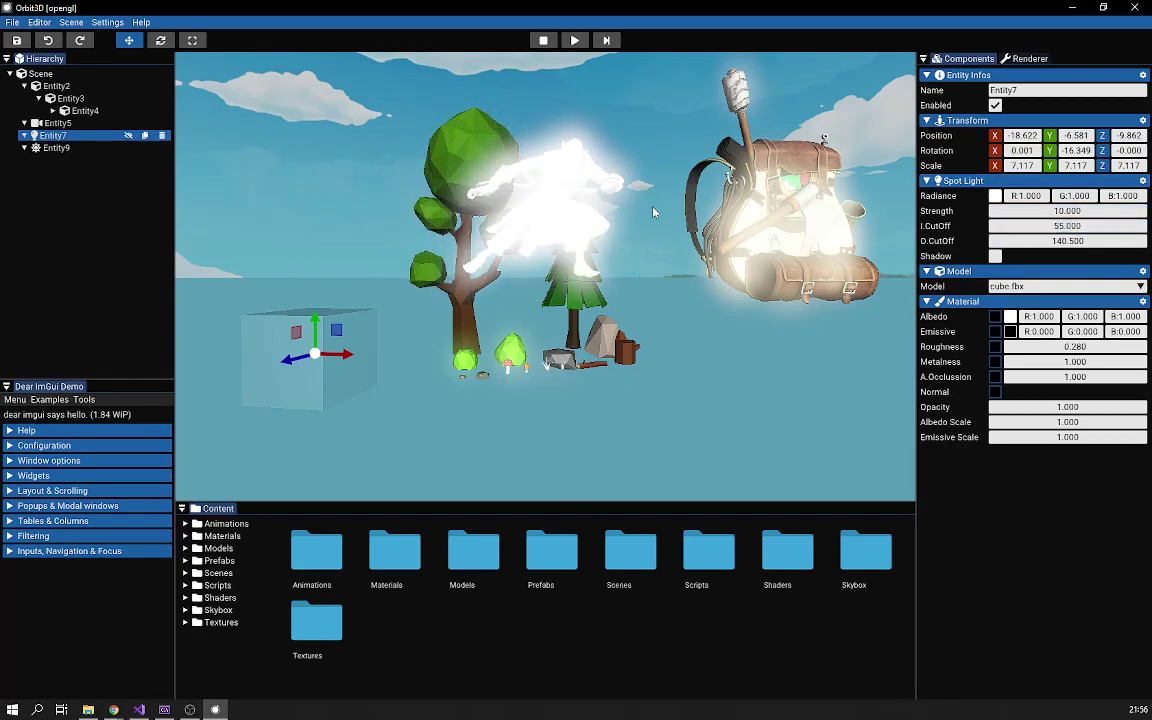
{"action": "left_click", "coordinate": [312, 343]}
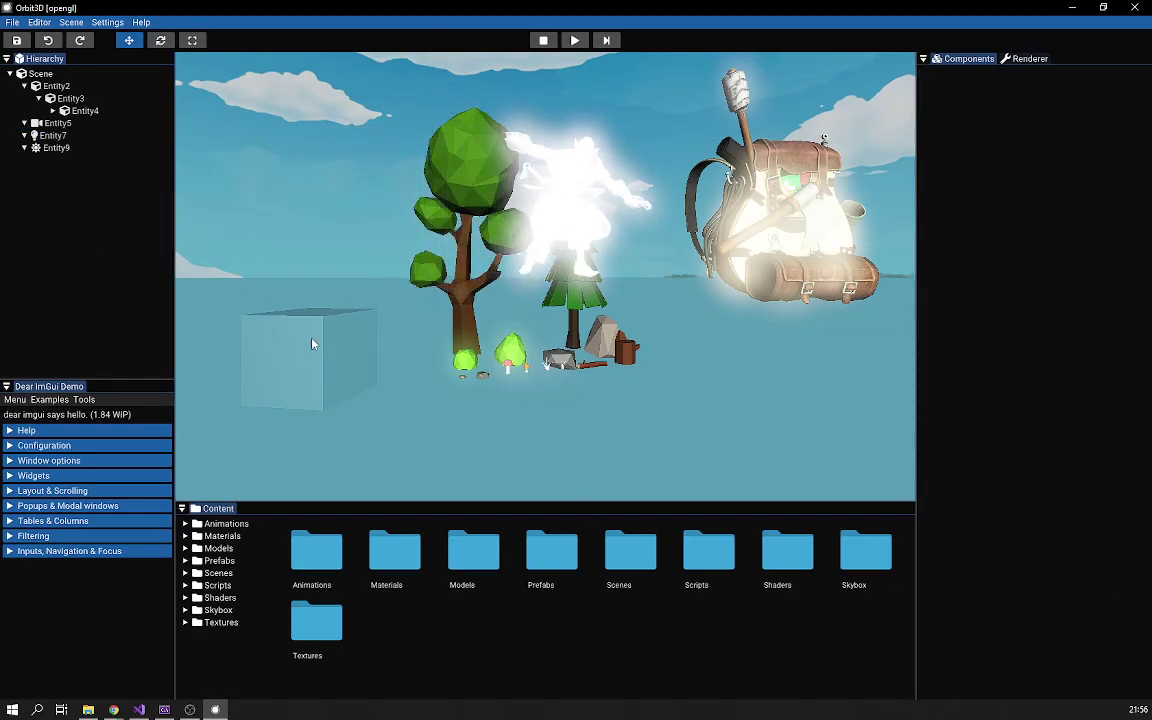
{"action": "left_click", "coordinate": [321, 375]}
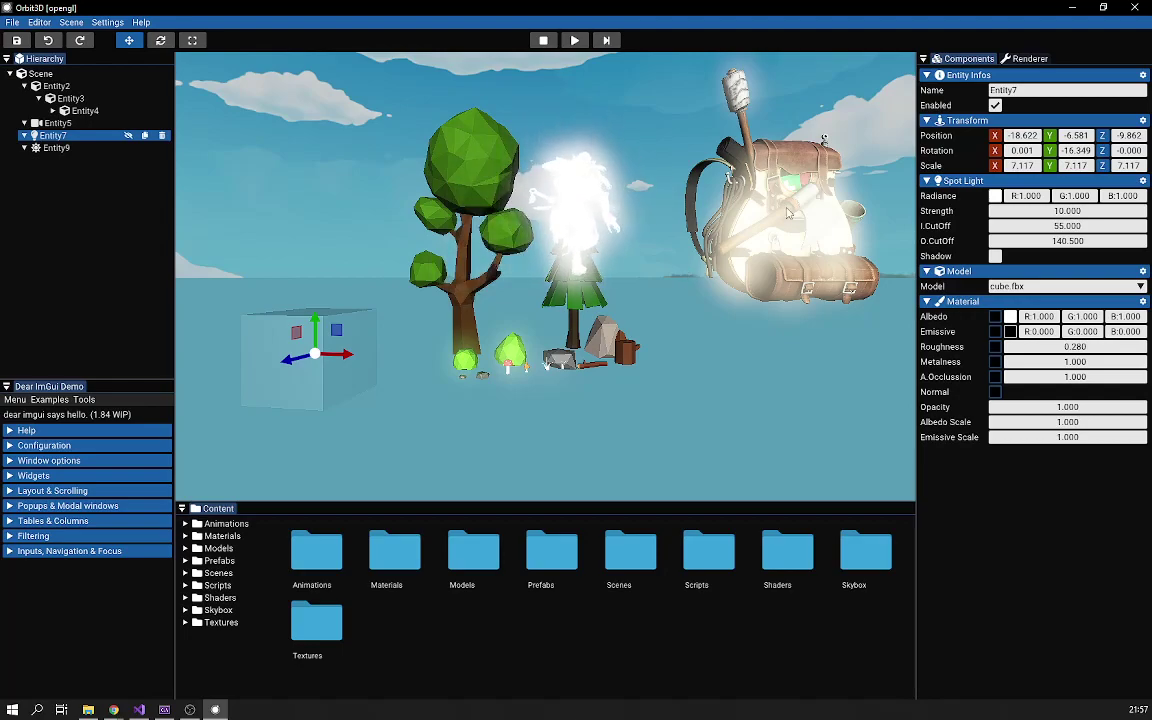
{"action": "left_click", "coordinate": [493, 280]}
{"action": "left_click", "coordinate": [314, 356]}
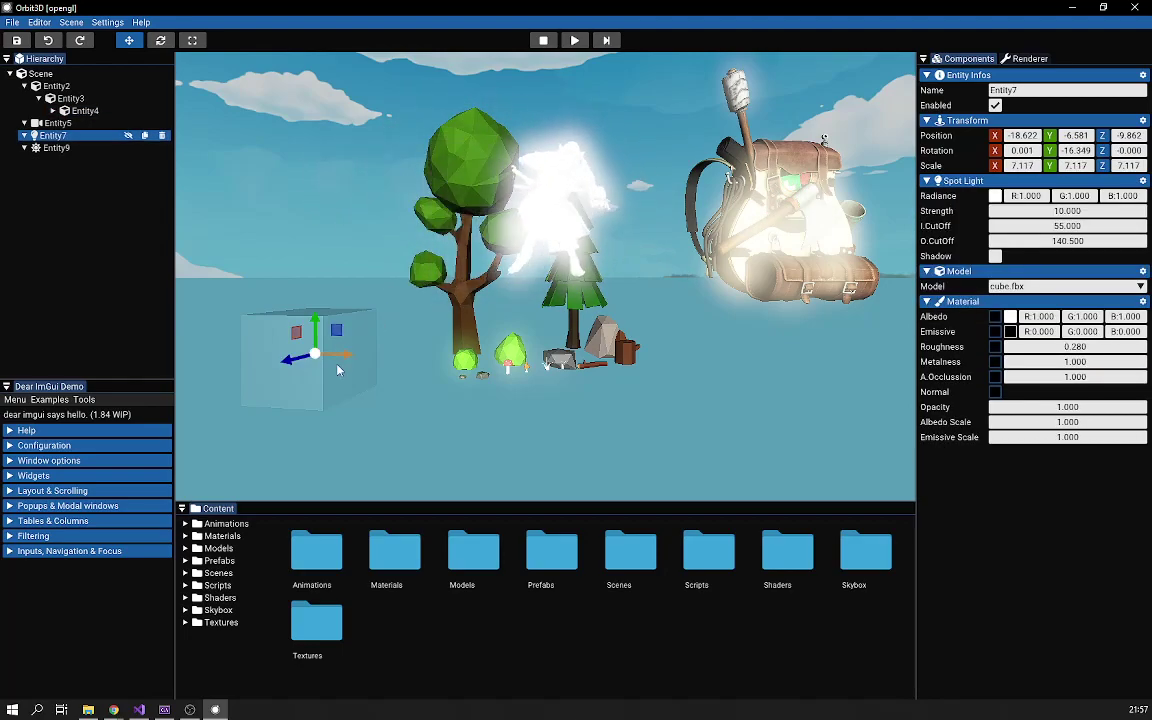
- Pick the nature model Entity3 in the scene and look through its list of materials
{"action": "left_click", "coordinate": [465, 288]}
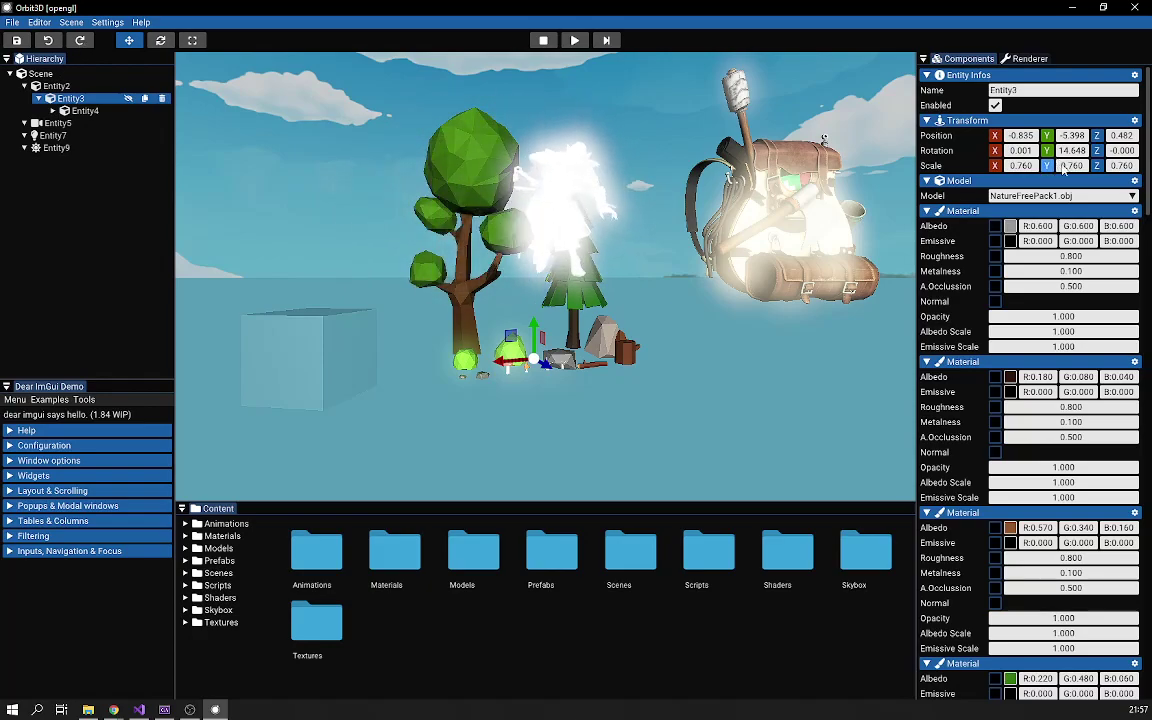
{"action": "scroll", "coordinate": [1055, 270], "scroll_direction": "down", "scroll_amount": 4}
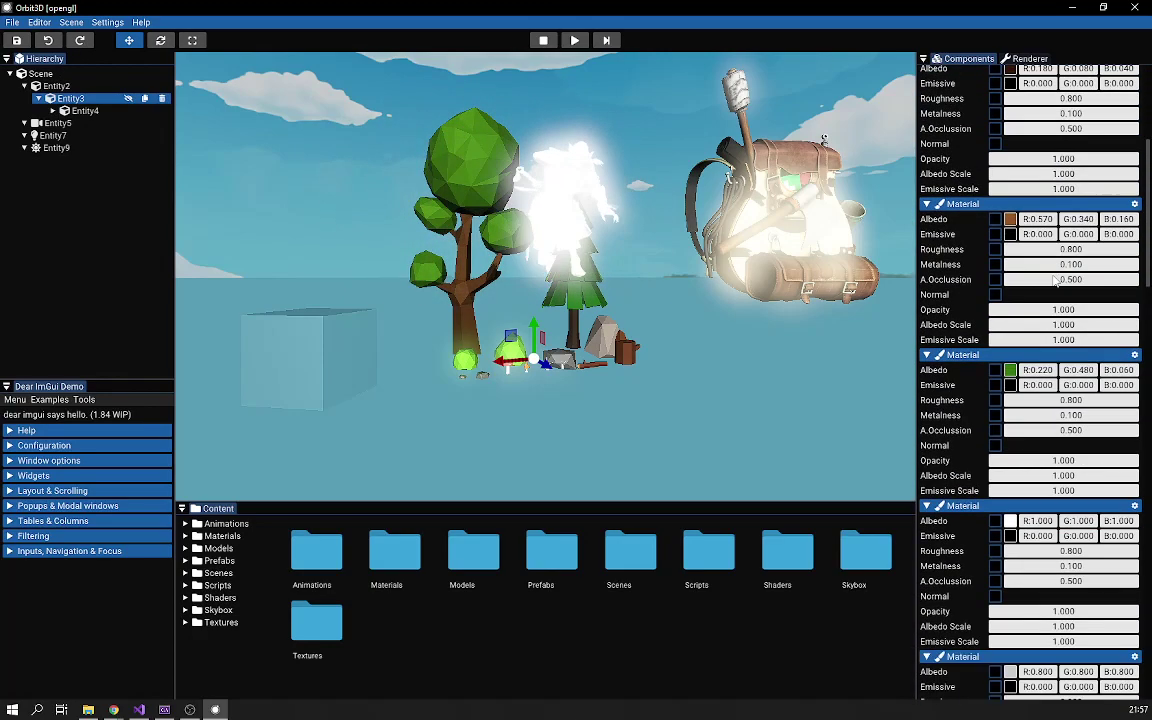
{"action": "scroll", "coordinate": [1055, 280], "scroll_direction": "up", "scroll_amount": 4}
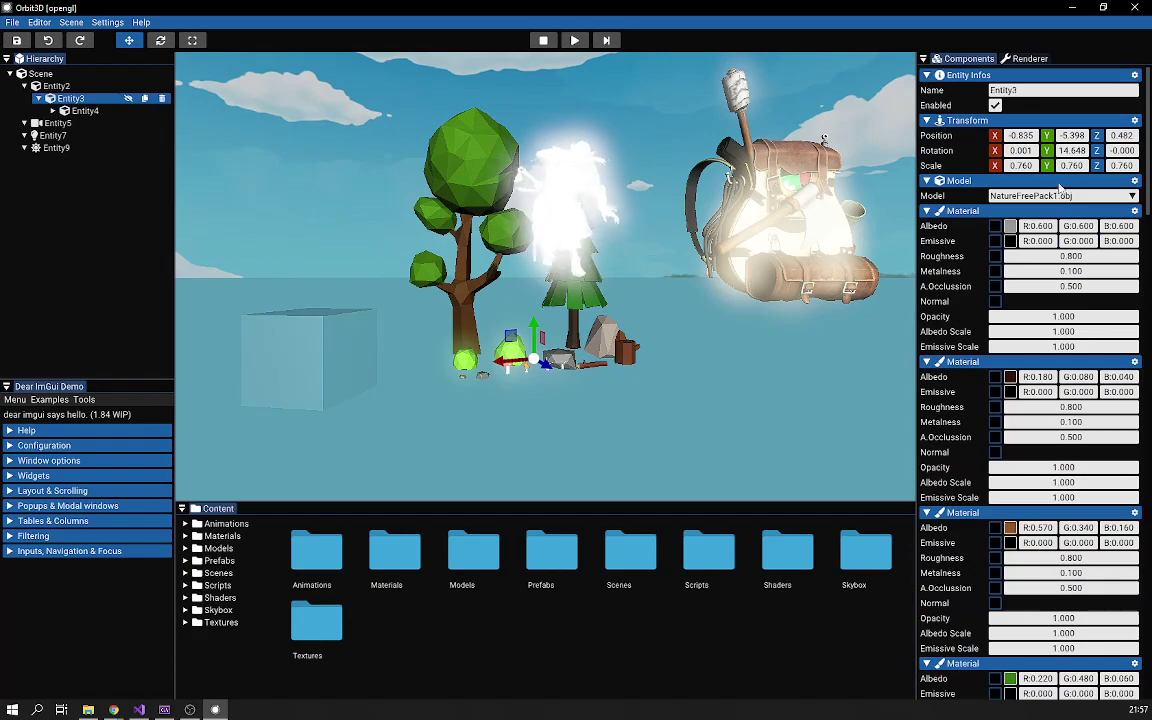
{"action": "scroll", "coordinate": [1057, 295], "scroll_direction": "down", "scroll_amount": 3}
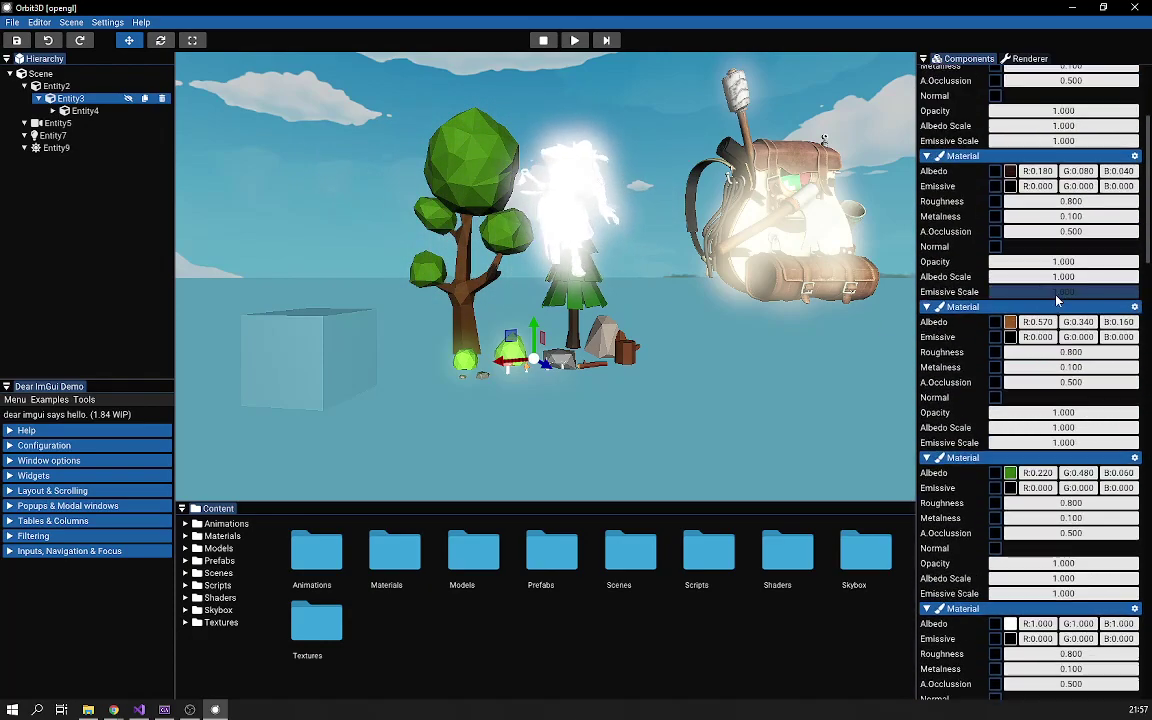
{"action": "scroll", "coordinate": [830, 230], "scroll_direction": "up", "scroll_amount": 2}
- Pick the backpack, animated character, nature model and cube in the scene, ending with the backpack Entity4 selected
{"action": "left_click", "coordinate": [830, 205]}
{"action": "left_click", "coordinate": [425, 154]}
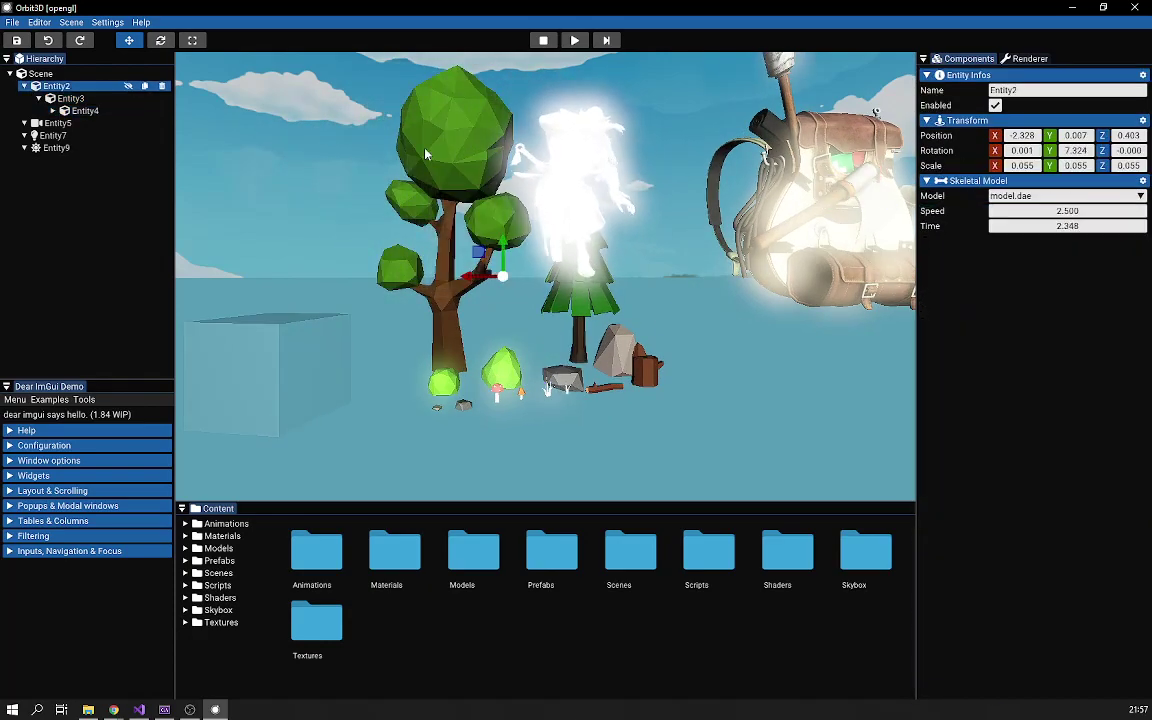
{"action": "left_click", "coordinate": [425, 154]}
{"action": "left_click", "coordinate": [346, 326]}
{"action": "left_click", "coordinate": [546, 310]}
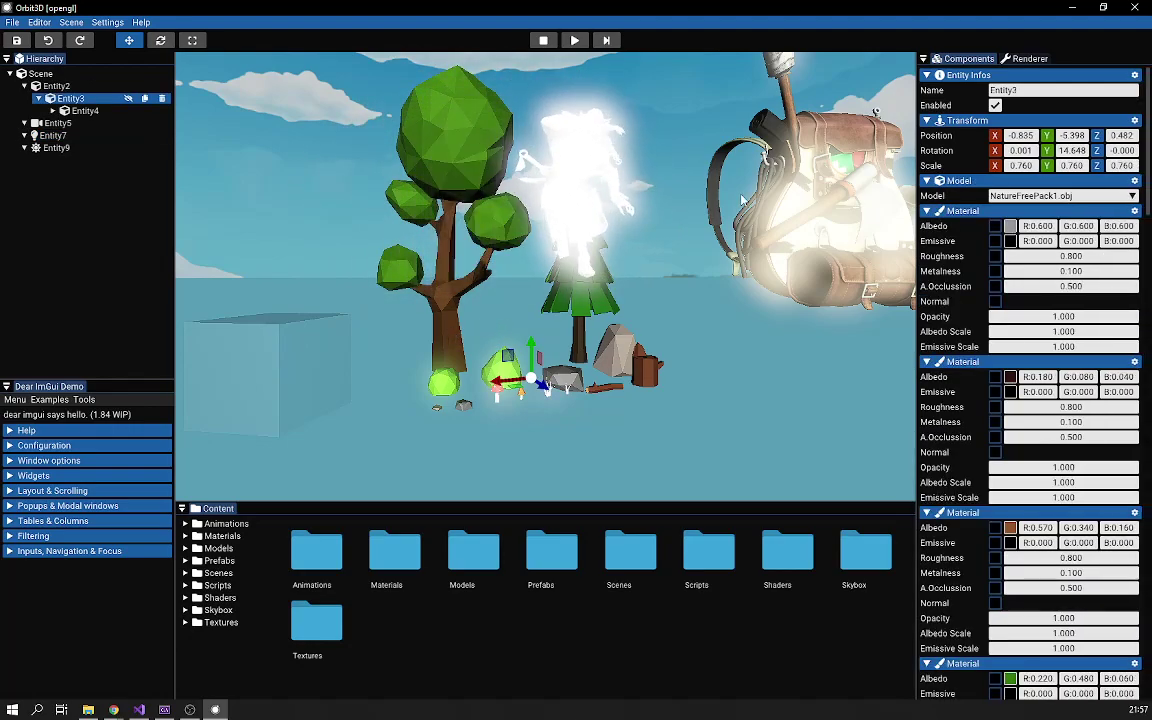
{"action": "left_click", "coordinate": [820, 218]}
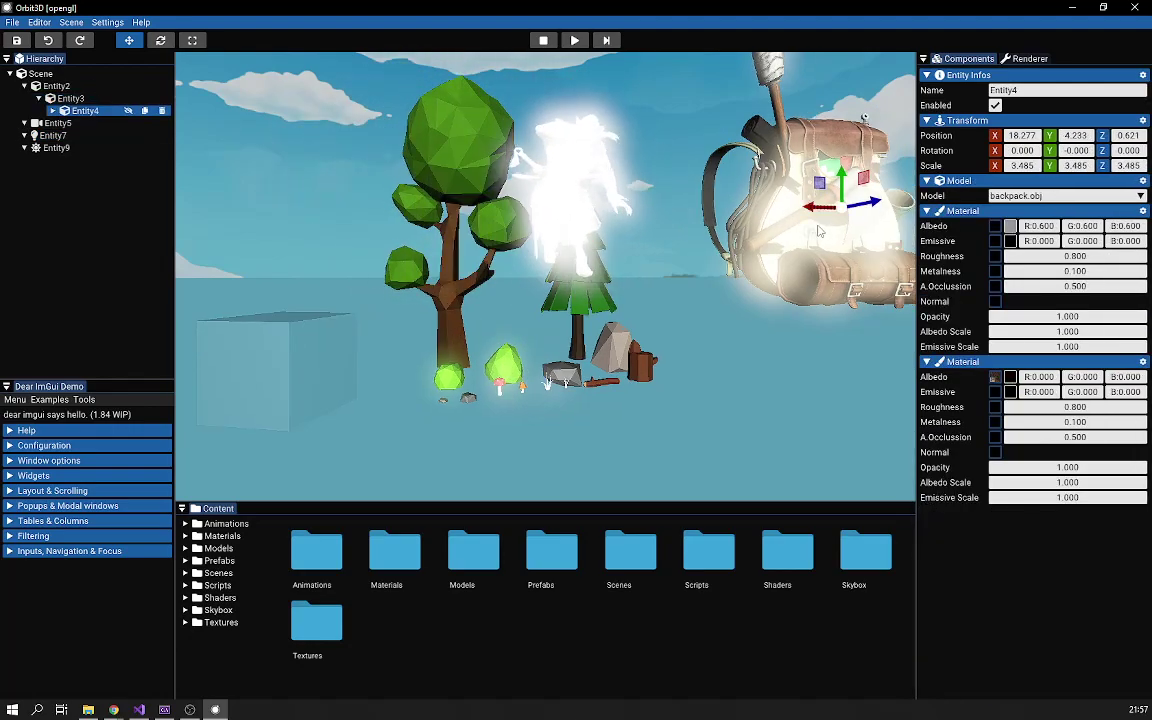
- Alternate picking between the cube Entity7 and the nature model Entity3, then pick the backpack Entity4 in the scene
{"action": "scroll", "coordinate": [773, 250], "scroll_direction": "down", "scroll_amount": 2}
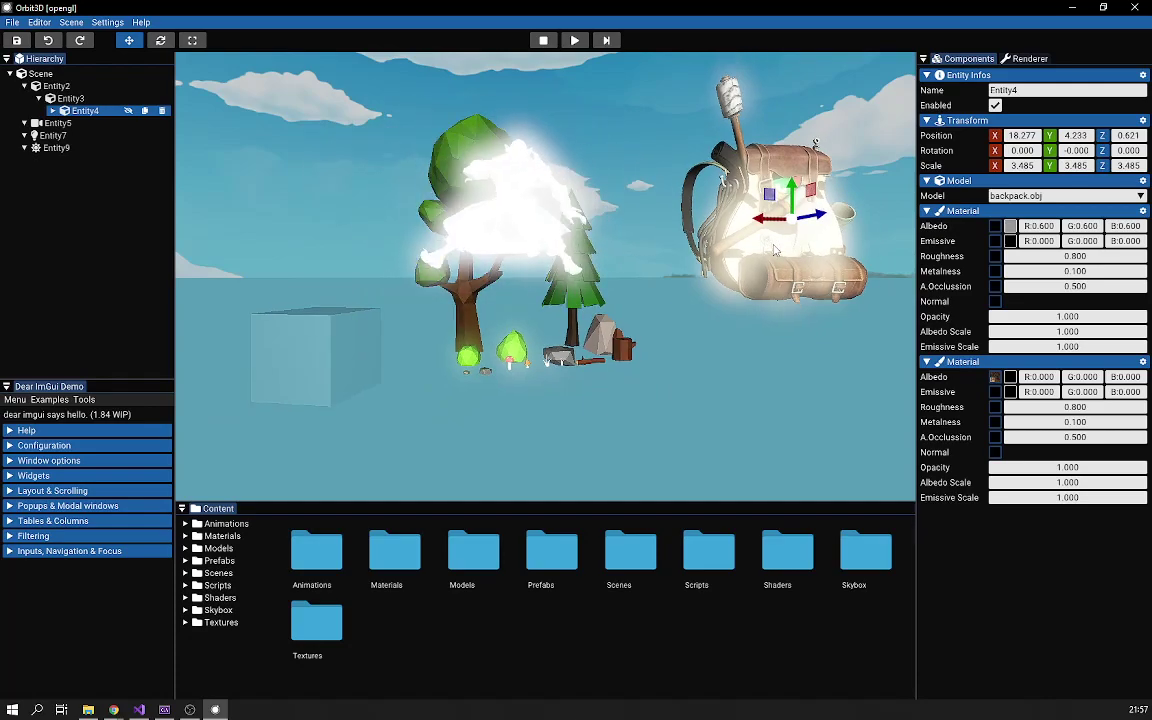
{"action": "middle_click_drag", "start_coordinate": [635, 422], "coordinate": [701, 354]}
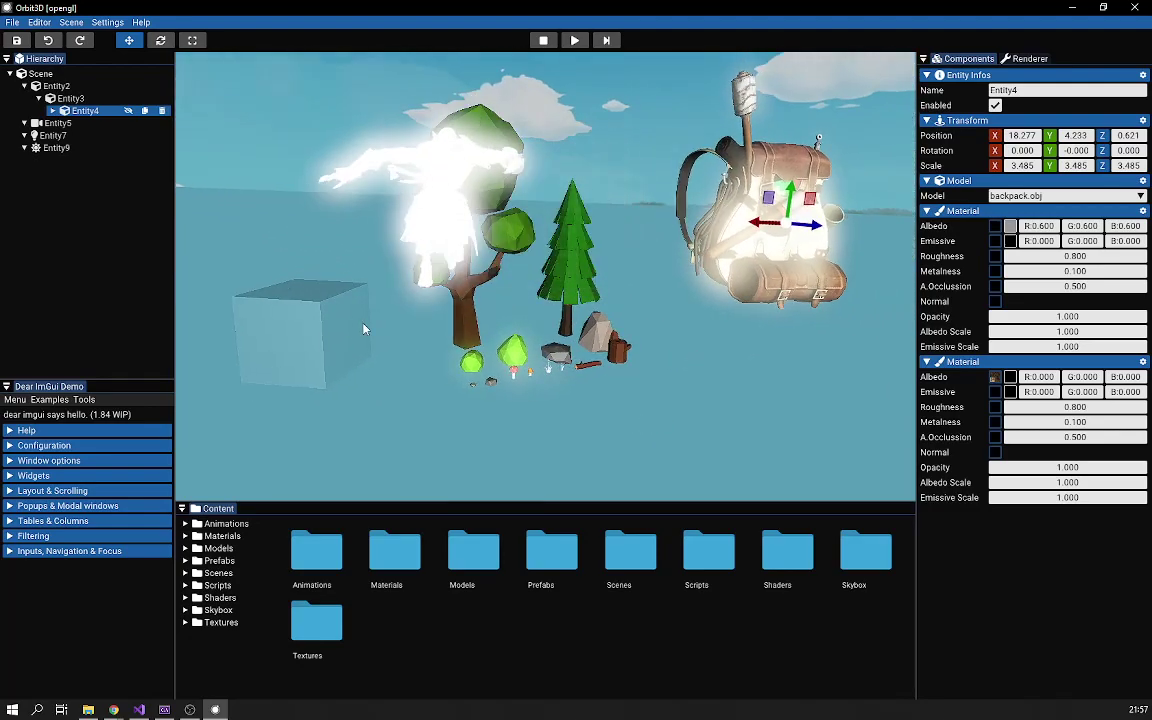
{"action": "left_click", "coordinate": [321, 330]}
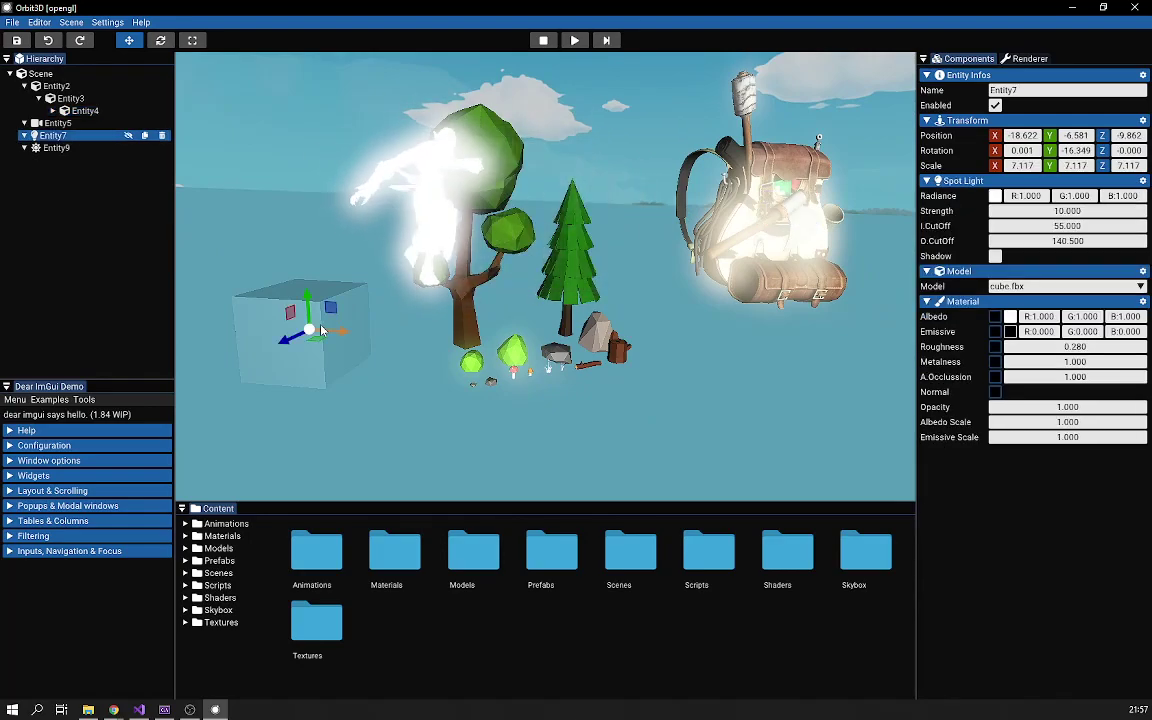
{"action": "left_click", "coordinate": [515, 235]}
{"action": "left_click", "coordinate": [353, 325]}
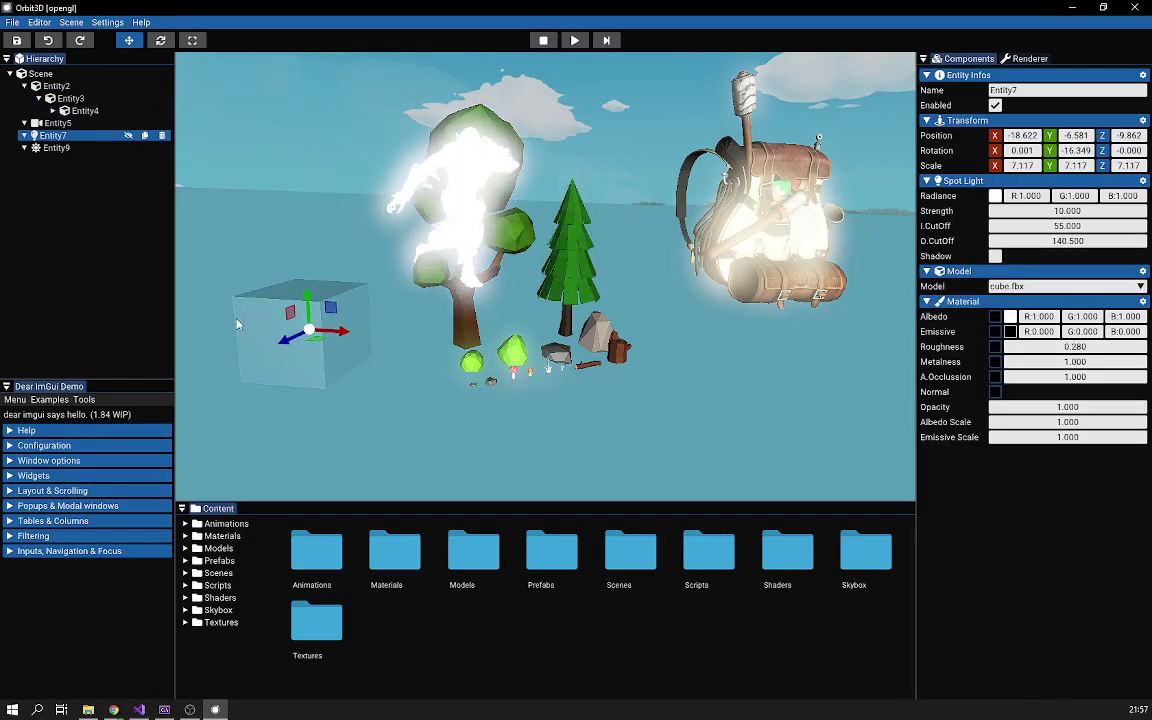
{"action": "left_click", "coordinate": [475, 157]}
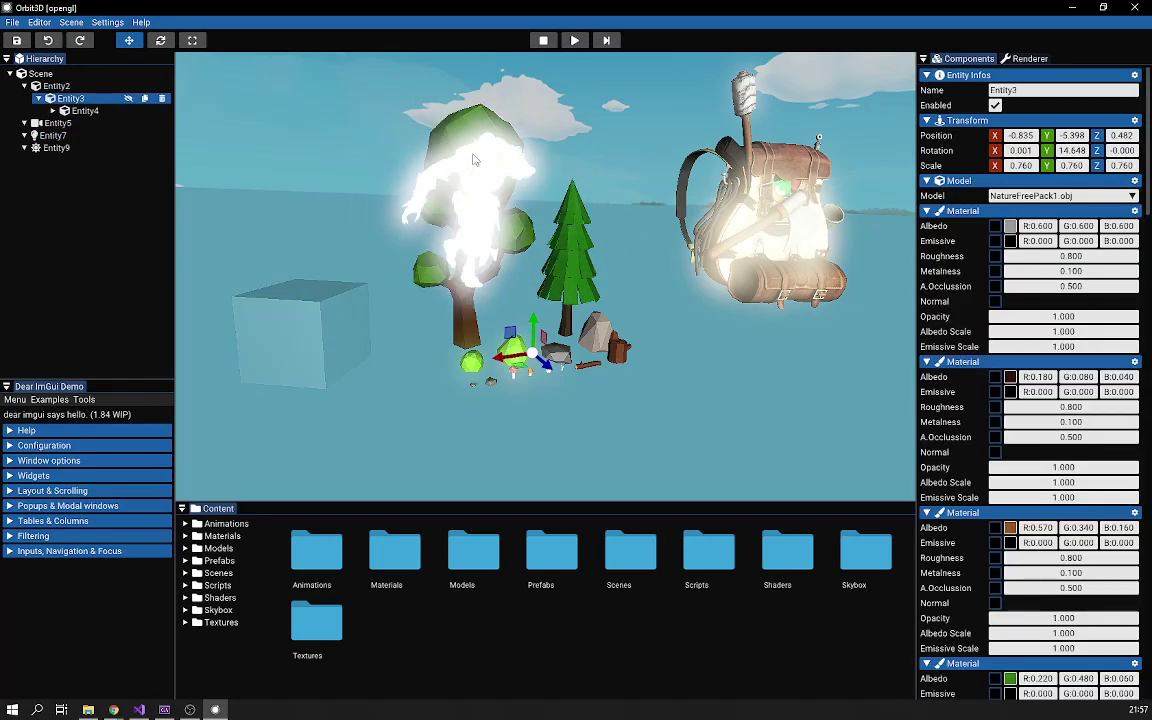
{"action": "left_click", "coordinate": [785, 210]}
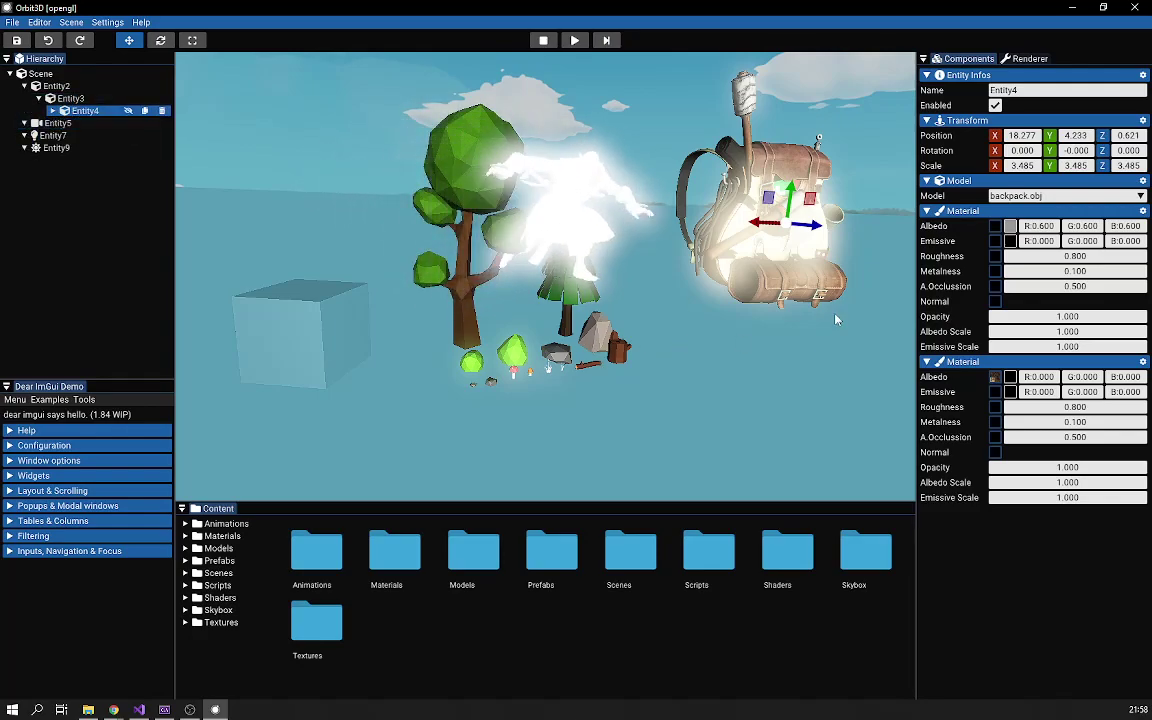
- Inspect the components of Entity2 and the camera Entity5 from the hierarchy, then reselect the backpack in the scene
{"action": "left_click", "coordinate": [60, 86]}
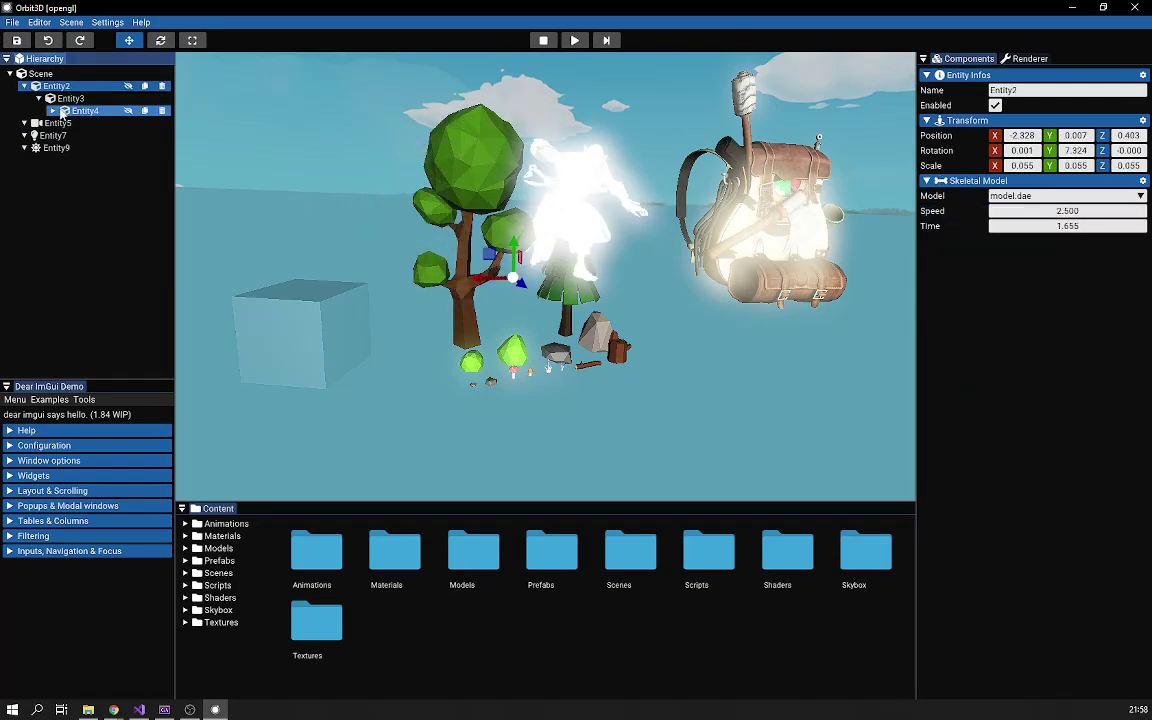
{"action": "left_click", "coordinate": [57, 122]}
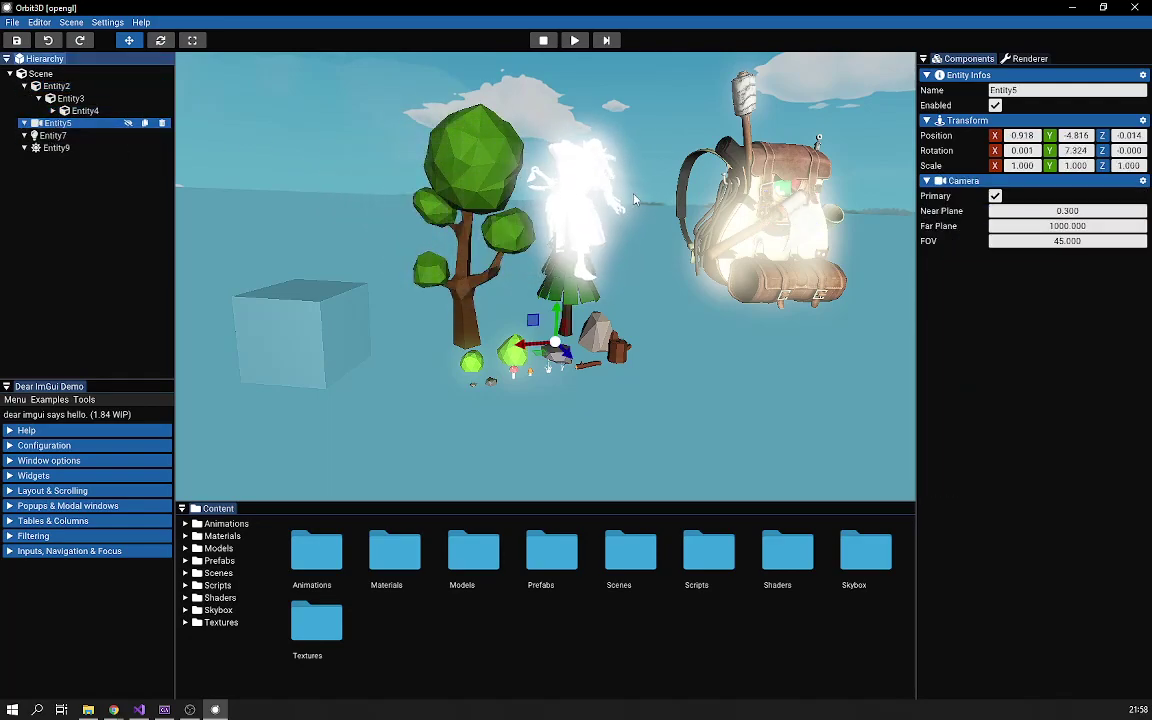
{"action": "left_click", "coordinate": [788, 203]}
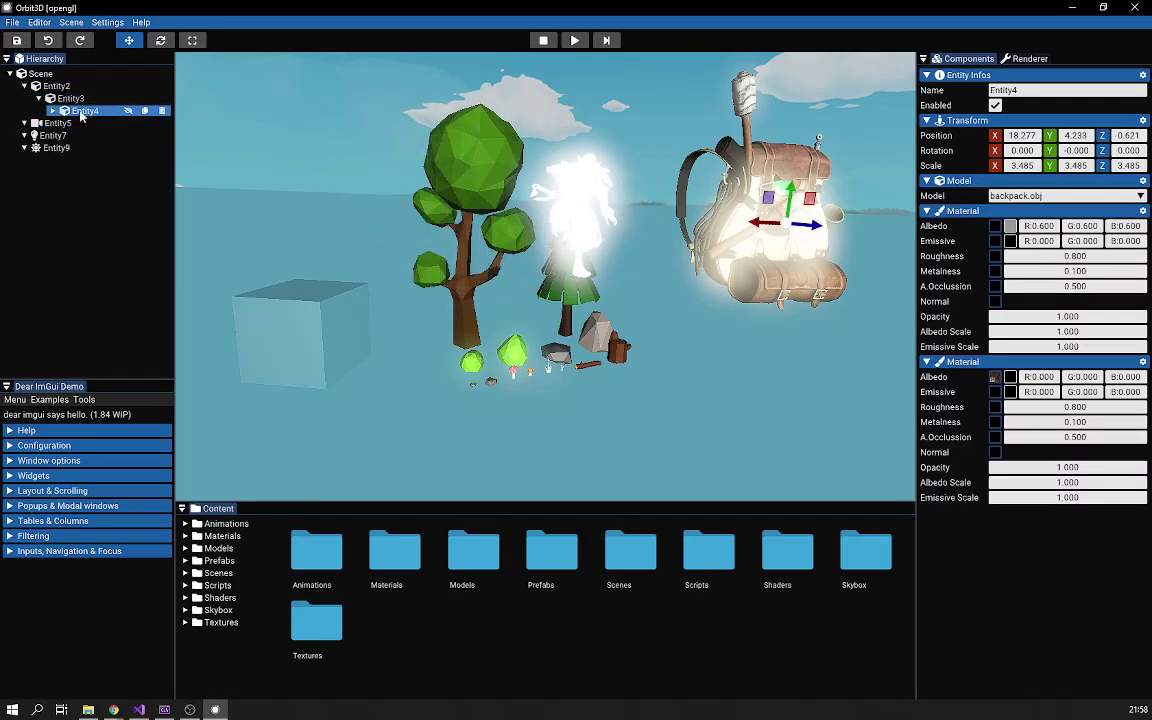